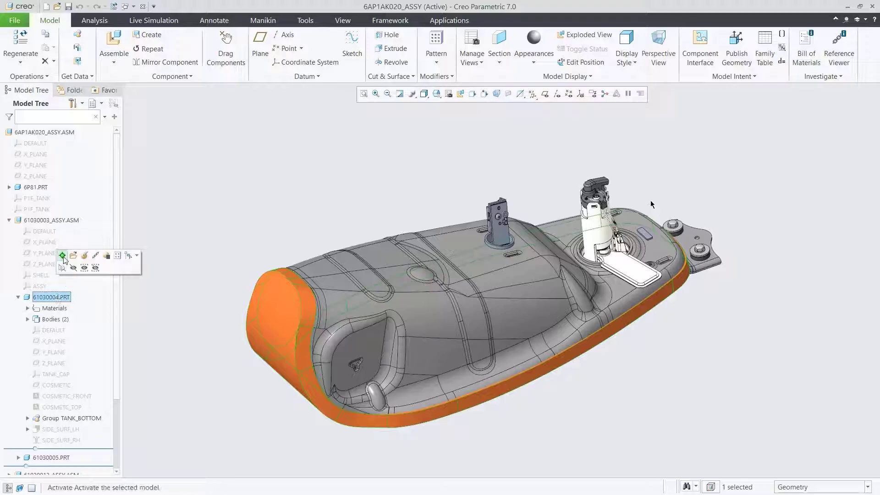
Step: Hide the BOTTOM body of part 61030004 and show its COSMETIC_FRONT and COSMETC_TOP features
{"action": "left_click", "coordinate": [27, 320]}
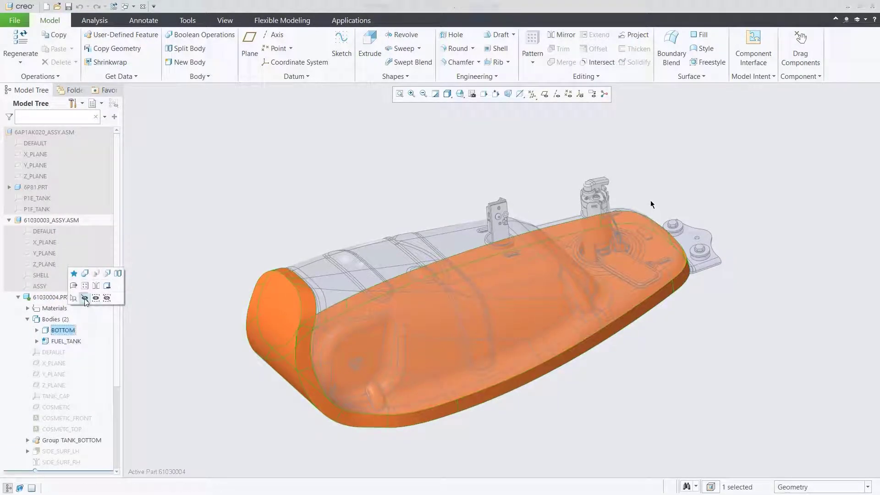
{"action": "left_click", "coordinate": [86, 298]}
{"action": "left_click", "coordinate": [77, 418]}
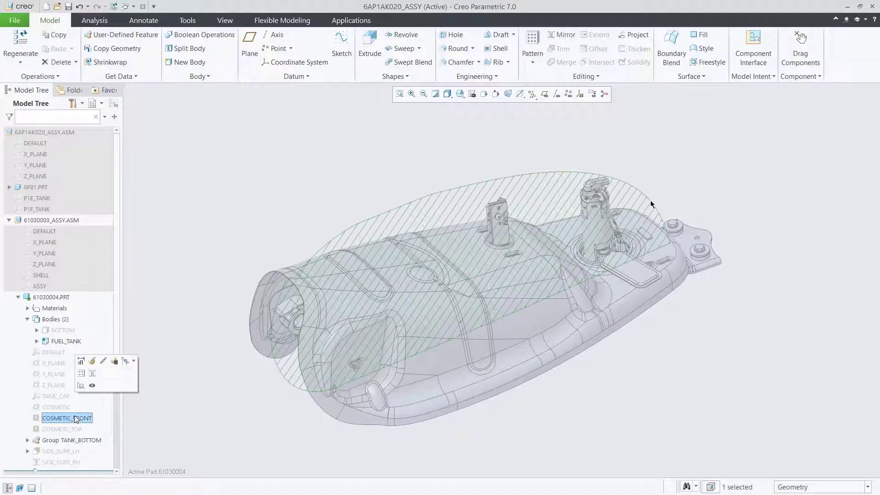
{"action": "left_click", "coordinate": [73, 429], "text": "ctrl"}
{"action": "left_click", "coordinate": [90, 397]}
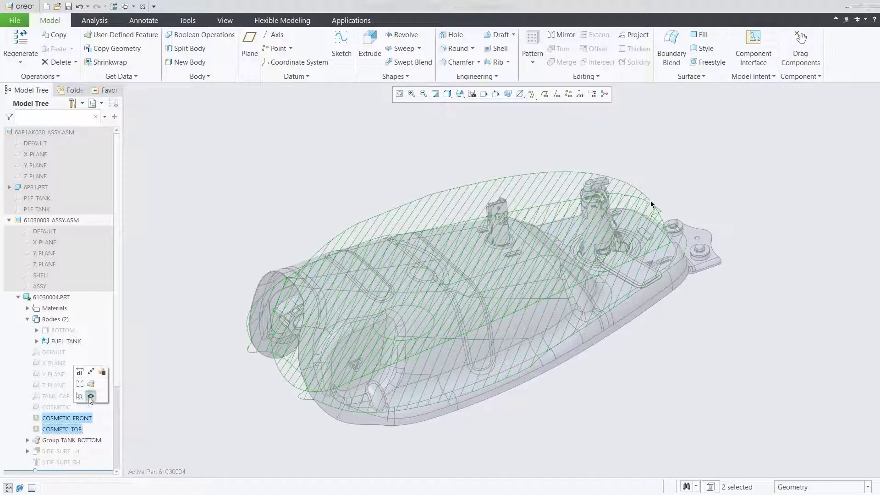
Step: Start a Freestyle feature and add a closed sphere primitive as its initial shape
{"action": "left_click", "coordinate": [708, 62]}
{"action": "left_click", "coordinate": [12, 61]}
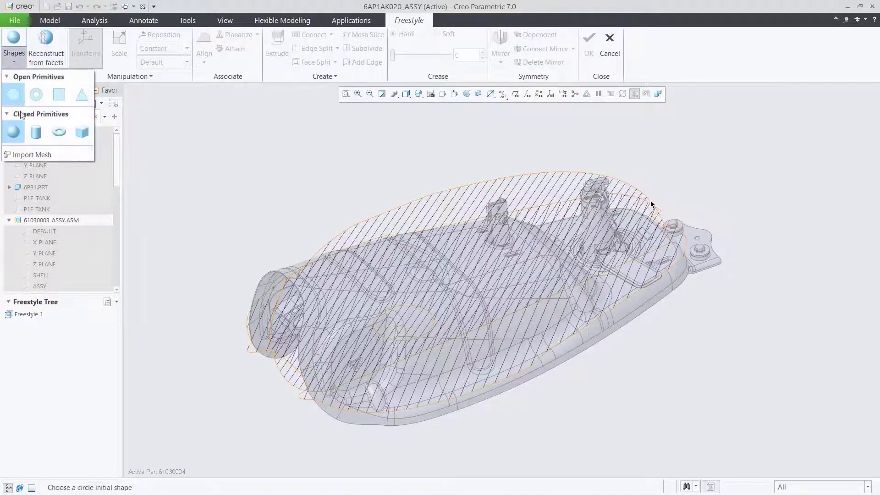
{"action": "left_click", "coordinate": [13, 132]}
Step: In the front view, move the sphere and stretch its control mesh over the front half of the hatched tank outline
{"action": "left_click", "coordinate": [420, 95]}
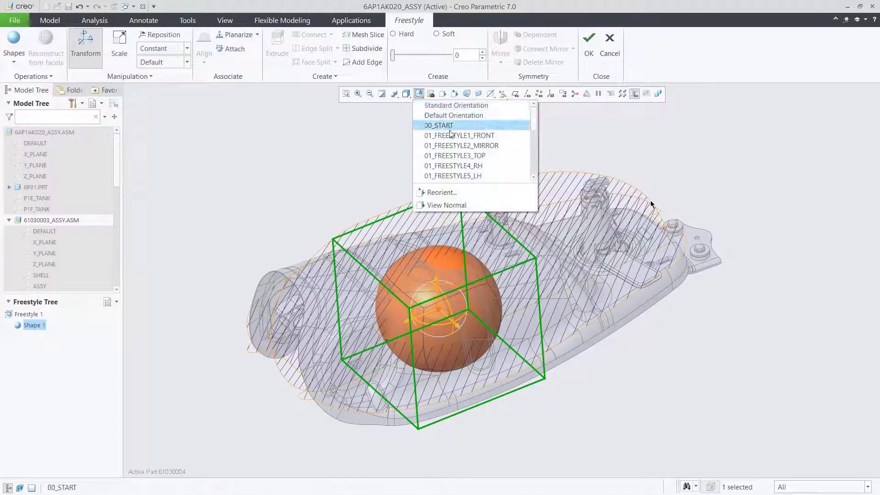
{"action": "left_click", "coordinate": [452, 124]}
{"action": "left_click_drag", "start_coordinate": [452, 301], "coordinate": [452, 259]}
{"action": "left_click_drag", "start_coordinate": [336, 147], "coordinate": [373, 403]}
{"action": "left_click_drag", "start_coordinate": [328, 385], "coordinate": [156, 384]}
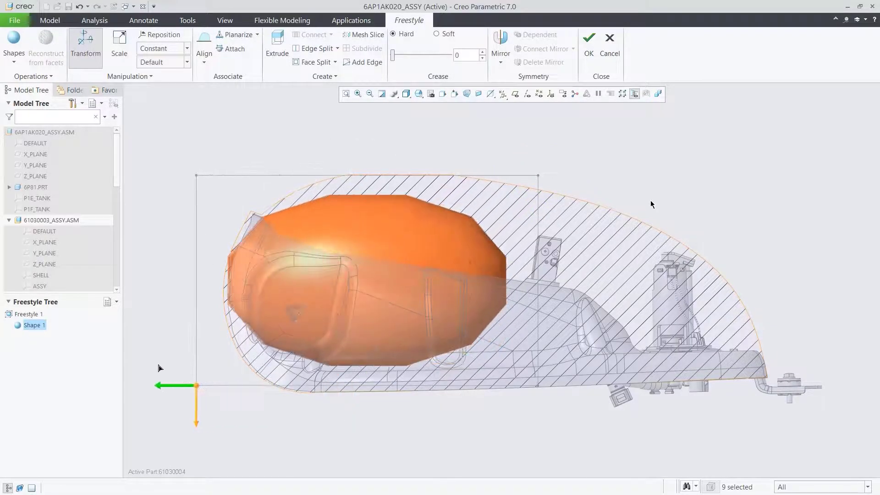
{"action": "left_click", "coordinate": [160, 296]}
Step: Split the control mesh in two so that a lengthwise loop runs down the middle of the shape
{"action": "left_click", "coordinate": [419, 93]}
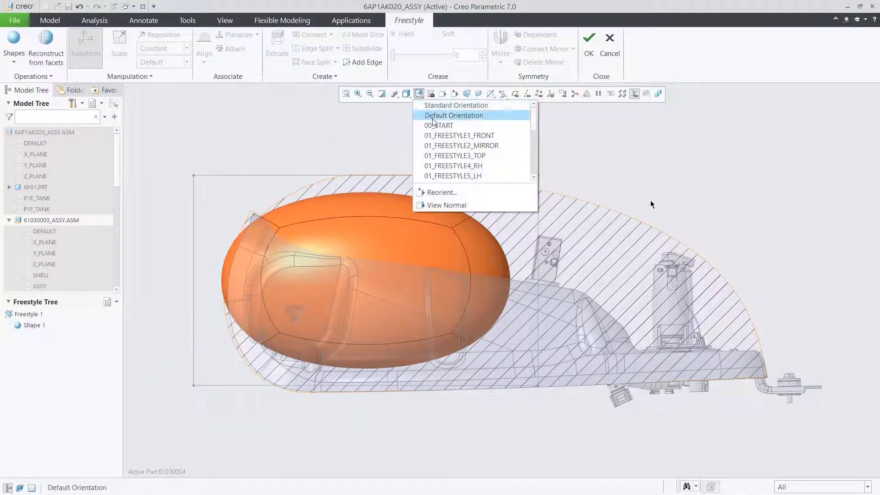
{"action": "left_click", "coordinate": [433, 125]}
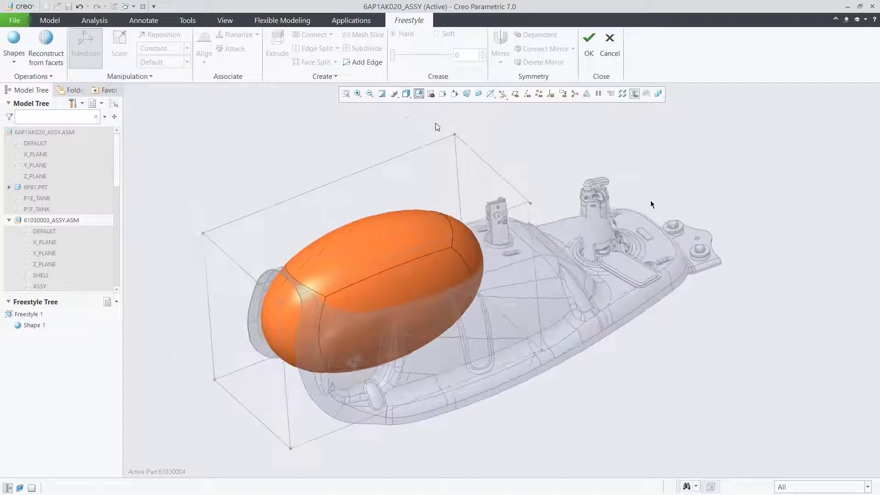
{"action": "left_click", "coordinate": [243, 269]}
{"action": "right_click", "coordinate": [332, 133]}
{"action": "left_click", "coordinate": [352, 207]}
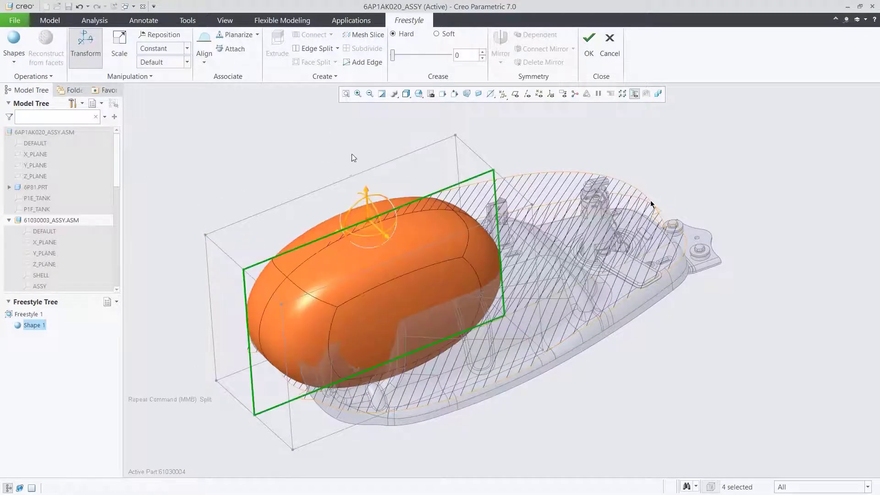
Step: Select one half of the mesh in the 01_FREESTYLE2_MIRROR view and mirror it about Z_PLANE
{"action": "left_click", "coordinate": [418, 94]}
{"action": "left_click", "coordinate": [443, 146]}
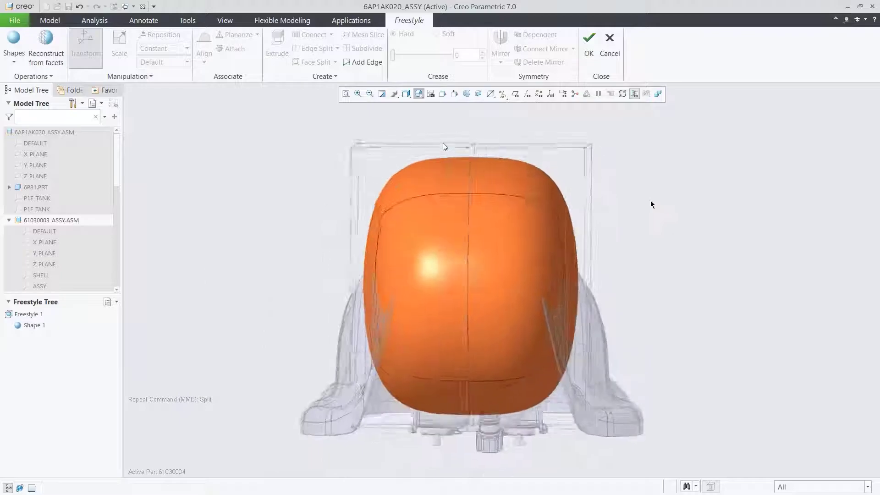
{"action": "left_click_drag", "start_coordinate": [325, 117], "coordinate": [467, 458]}
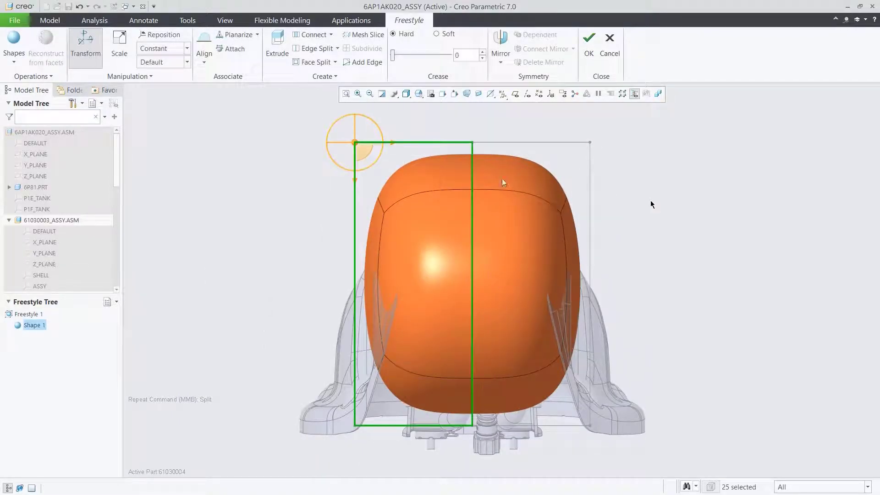
{"action": "left_click", "coordinate": [500, 43]}
{"action": "left_click", "coordinate": [44, 266]}
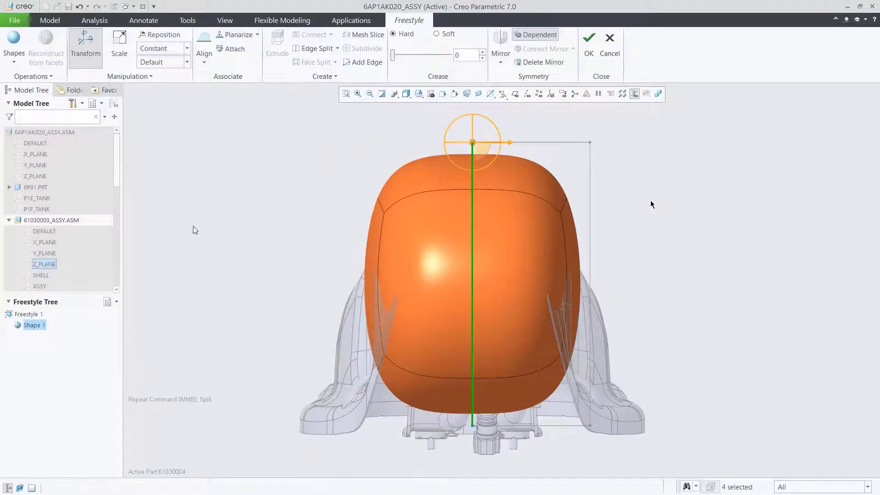
Step: Lower the outer upper lengthwise edge of the mirrored mesh slightly below the centre edge
{"action": "left_click", "coordinate": [419, 95]}
{"action": "left_click", "coordinate": [431, 126]}
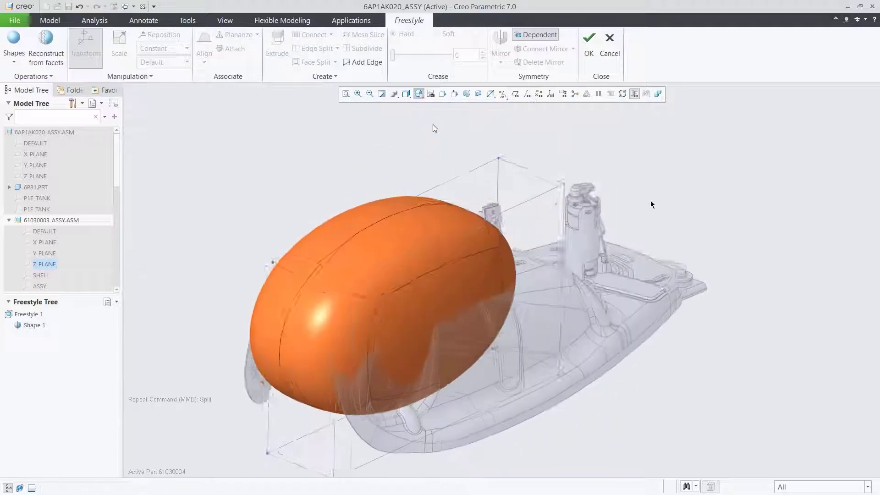
{"action": "left_click", "coordinate": [416, 251]}
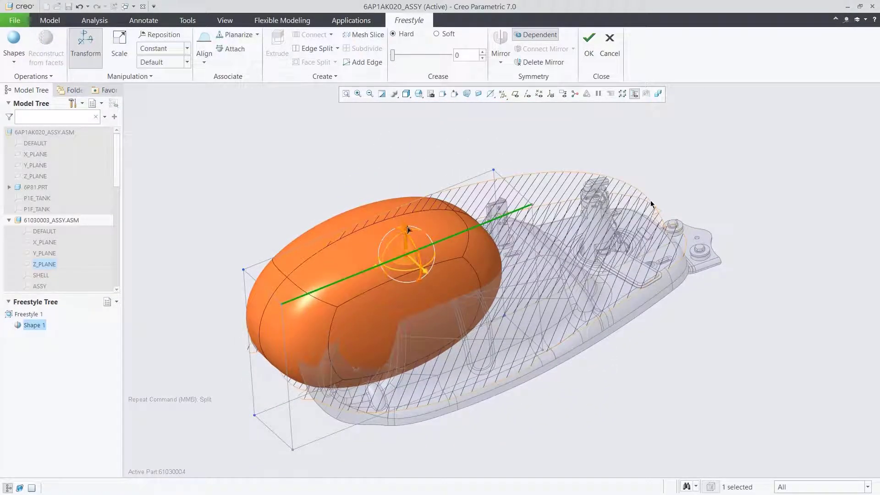
{"action": "left_click", "coordinate": [423, 156]}
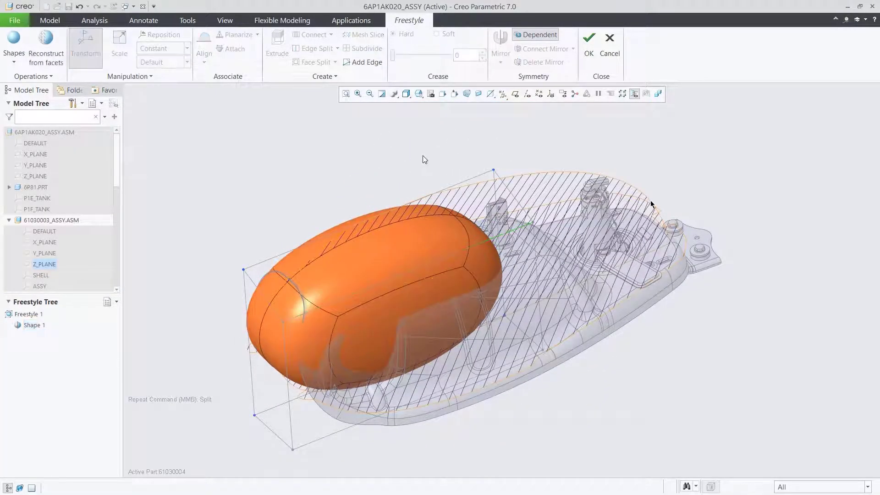
Step: Extrude the rear end face of the mesh backwards to the rear mounting bracket of the tank
{"action": "left_click", "coordinate": [418, 93]}
{"action": "scroll", "coordinate": [534, 121], "scroll_direction": "down", "scroll_amount": 1}
{"action": "left_click", "coordinate": [480, 152]}
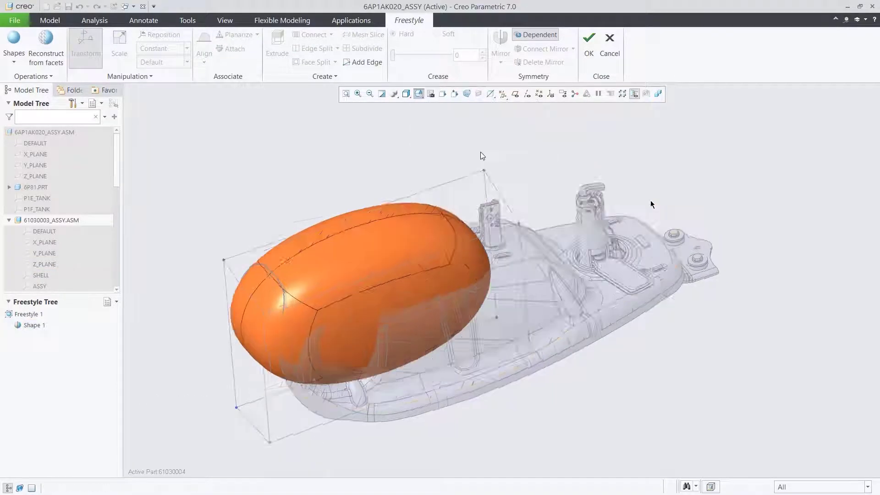
{"action": "left_click", "coordinate": [525, 249]}
{"action": "left_click", "coordinate": [419, 94]}
{"action": "left_click", "coordinate": [449, 125]}
{"action": "right_click", "coordinate": [585, 114]}
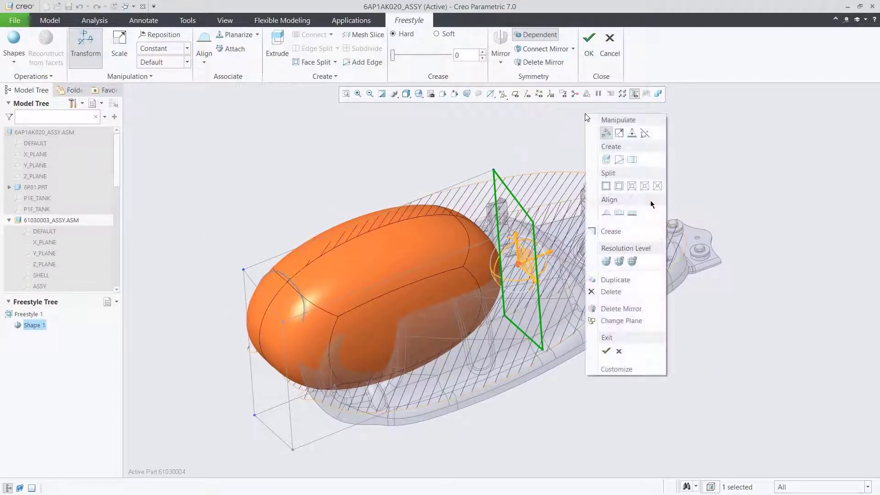
{"action": "left_click", "coordinate": [601, 159]}
{"action": "left_click_drag", "start_coordinate": [615, 226], "coordinate": [730, 180]}
{"action": "left_click", "coordinate": [765, 153]}
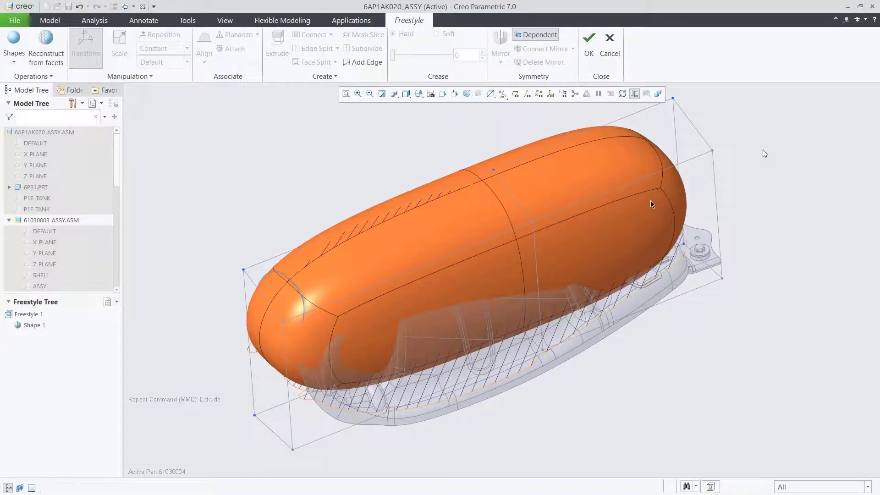
Step: Split the two upper centreline edges in two, adding a cross loop to the front and rear sections
{"action": "left_click", "coordinate": [625, 117]}
{"action": "left_click", "coordinate": [416, 201], "text": "ctrl"}
{"action": "right_click", "coordinate": [419, 146]}
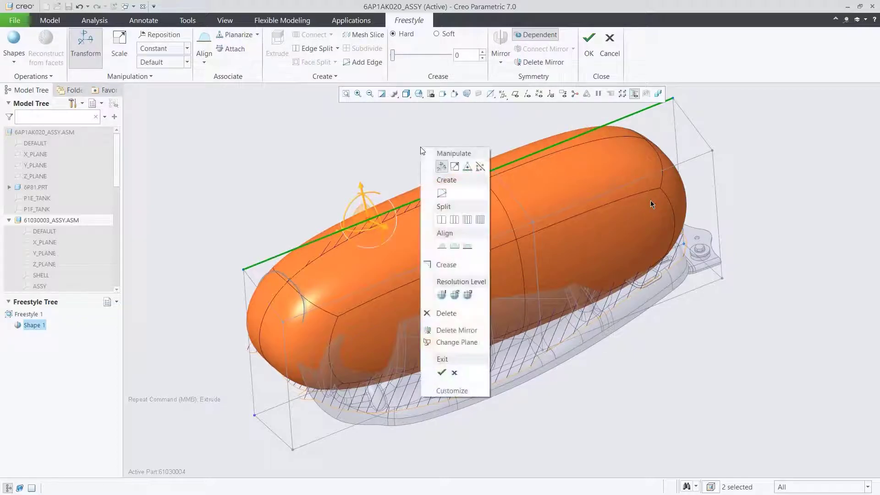
{"action": "left_click", "coordinate": [442, 220]}
{"action": "left_click", "coordinate": [428, 146]}
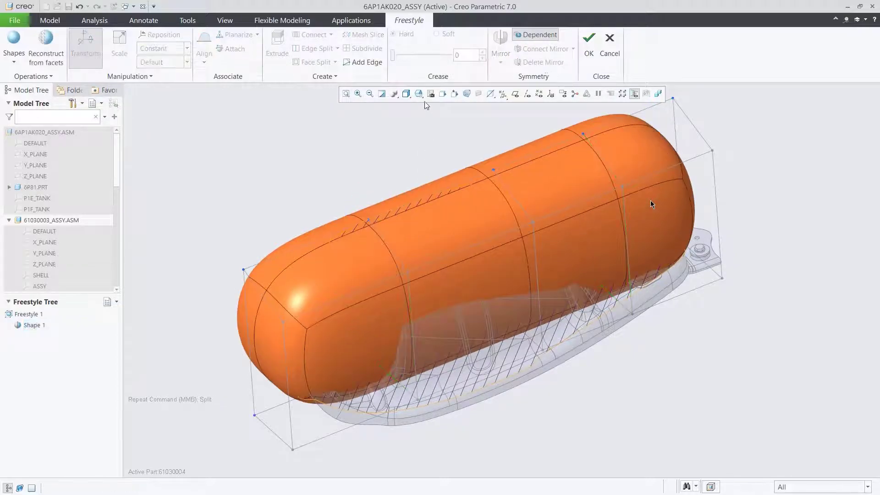
Step: In the front view, raise the bottom mesh vertices and adjust the middle ones individually to follow the lower tank outline
{"action": "left_click", "coordinate": [418, 94]}
{"action": "left_click", "coordinate": [444, 134]}
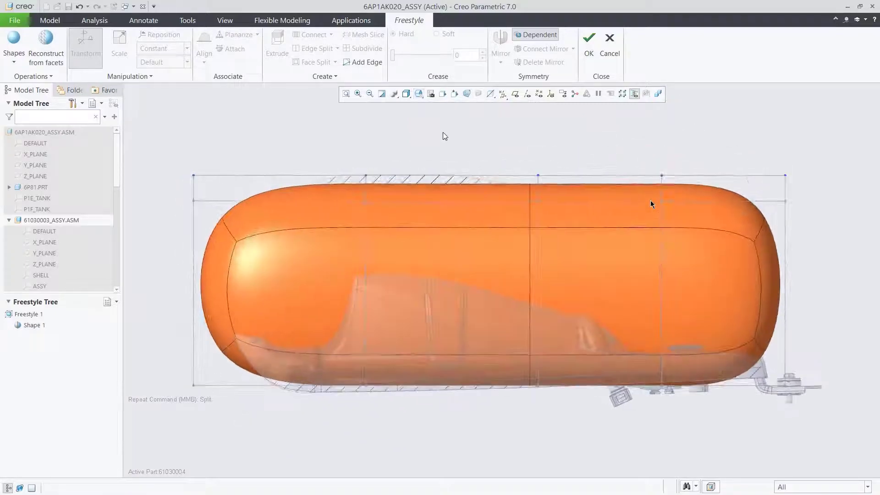
{"action": "left_click_drag", "start_coordinate": [154, 362], "coordinate": [809, 447]}
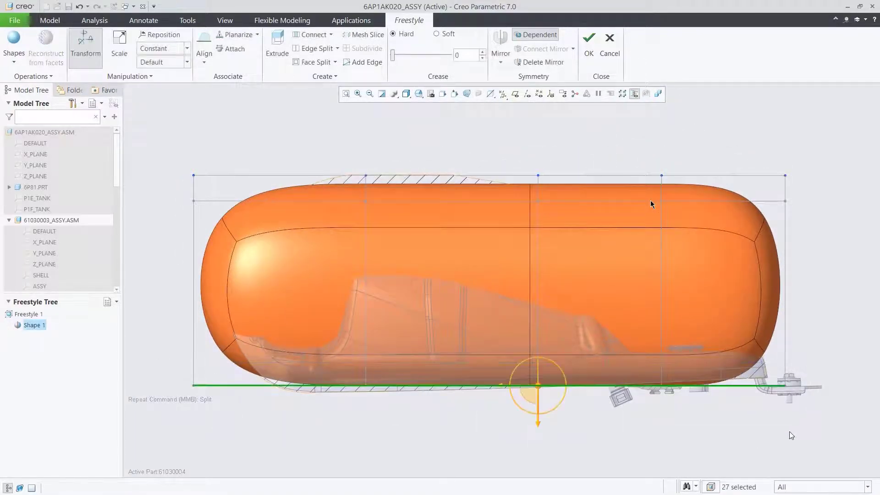
{"action": "left_click_drag", "start_coordinate": [540, 426], "coordinate": [539, 417]}
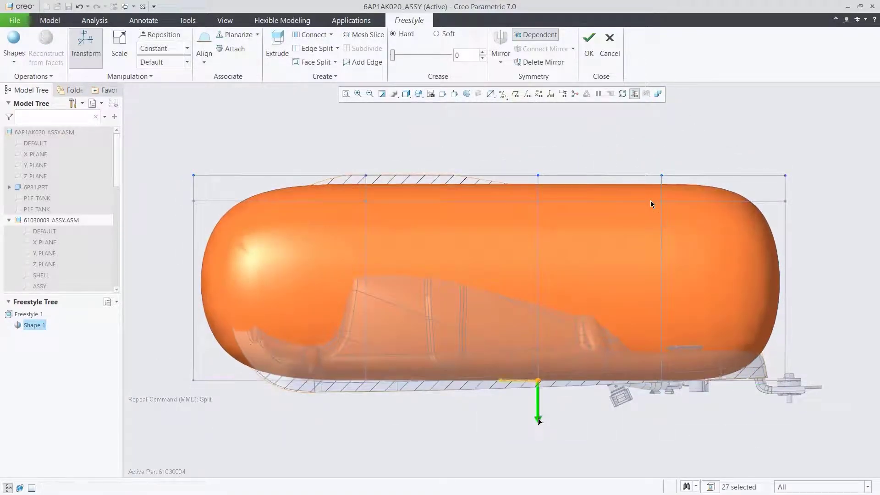
{"action": "left_click", "coordinate": [599, 431]}
{"action": "left_click_drag", "start_coordinate": [331, 356], "coordinate": [366, 425]}
{"action": "left_click", "coordinate": [481, 441]}
{"action": "left_click_drag", "start_coordinate": [506, 358], "coordinate": [540, 421]}
{"action": "left_click", "coordinate": [598, 436]}
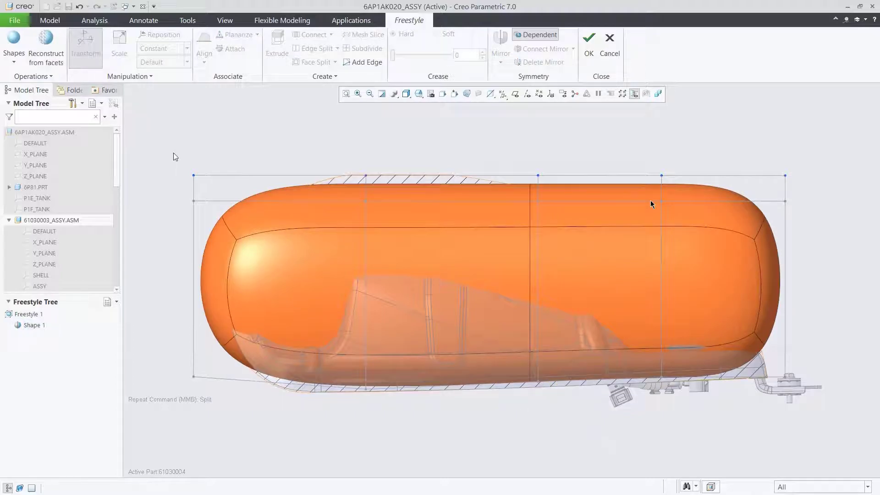
Step: Reposition the upper and rear mesh vertices in the front view so the shape follows the curved tank outline and tapers rearward
{"action": "mouse_move", "coordinate": [233, 219]}
{"action": "left_mouse_down"}
{"action": "mouse_move", "coordinate": [216, 216]}
{"action": "mouse_move", "coordinate": [248, 220]}
{"action": "mouse_move", "coordinate": [242, 218]}
{"action": "left_mouse_up"}
{"action": "left_click_drag", "start_coordinate": [375, 181], "coordinate": [368, 198]}
{"action": "left_click_drag", "start_coordinate": [746, 136], "coordinate": [843, 407]}
{"action": "left_click_drag", "start_coordinate": [823, 285], "coordinate": [815, 287]}
{"action": "left_click_drag", "start_coordinate": [742, 137], "coordinate": [801, 218]}
{"action": "left_click_drag", "start_coordinate": [769, 188], "coordinate": [748, 315]}
{"action": "left_click", "coordinate": [780, 275]}
{"action": "left_click_drag", "start_coordinate": [674, 218], "coordinate": [674, 215]}
{"action": "left_click_drag", "start_coordinate": [670, 184], "coordinate": [675, 225]}
{"action": "left_click", "coordinate": [739, 256]}
{"action": "left_click_drag", "start_coordinate": [772, 341], "coordinate": [772, 342]}
{"action": "left_click_drag", "start_coordinate": [747, 313], "coordinate": [749, 302]}
{"action": "left_click", "coordinate": [740, 194]}
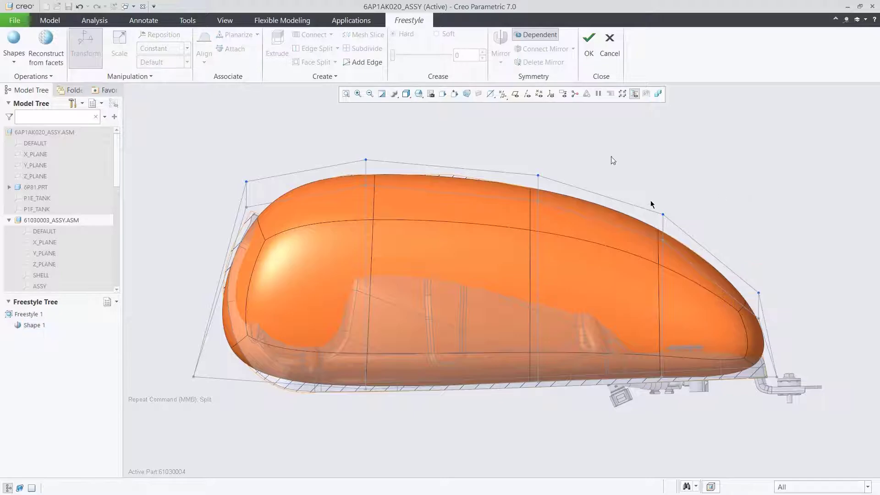
Step: In the 01_FREESTYLE3_TOP view, pull the middle side vertices outward to widen the tank to the hatched outline
{"action": "left_click", "coordinate": [418, 93]}
{"action": "left_click", "coordinate": [458, 155]}
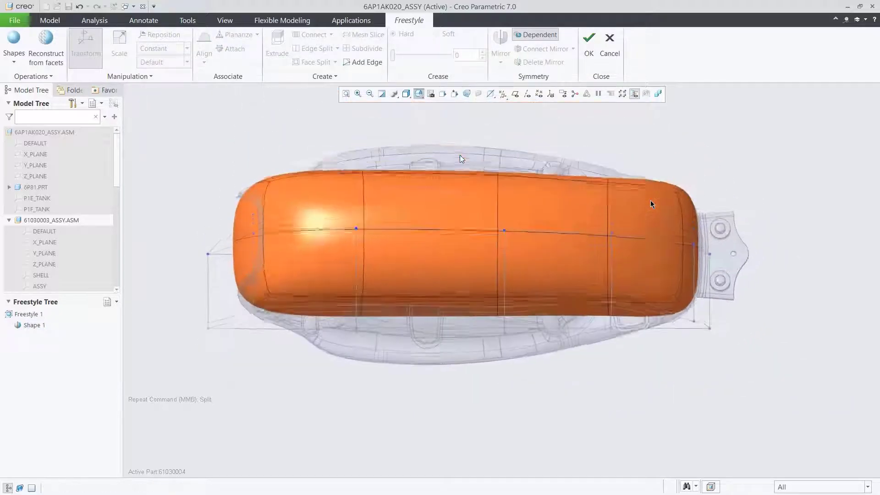
{"action": "left_click_drag", "start_coordinate": [539, 376], "coordinate": [505, 464]}
{"action": "left_click", "coordinate": [581, 424]}
{"action": "left_click_drag", "start_coordinate": [584, 306], "coordinate": [610, 431]}
{"action": "left_click", "coordinate": [685, 381]}
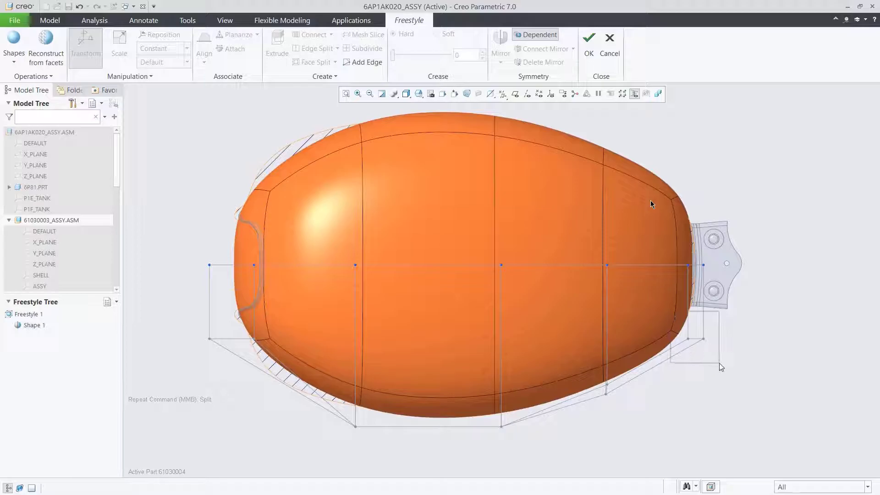
Step: Move the rear side vertices inward and the front side vertices outward to match the hatched outline
{"action": "left_click_drag", "start_coordinate": [719, 363], "coordinate": [720, 365]}
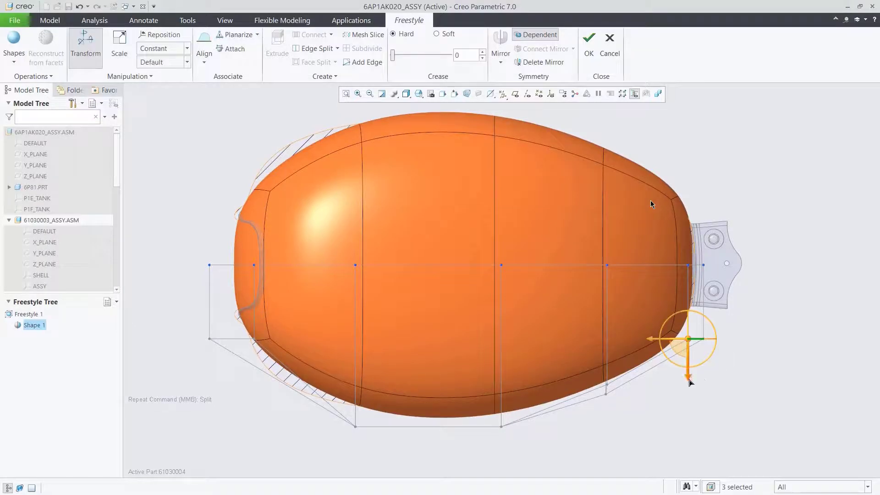
{"action": "left_click", "coordinate": [730, 370]}
{"action": "left_click_drag", "start_coordinate": [268, 362], "coordinate": [269, 363]}
{"action": "left_click_drag", "start_coordinate": [201, 347], "coordinate": [219, 385]}
{"action": "left_click", "coordinate": [195, 329]}
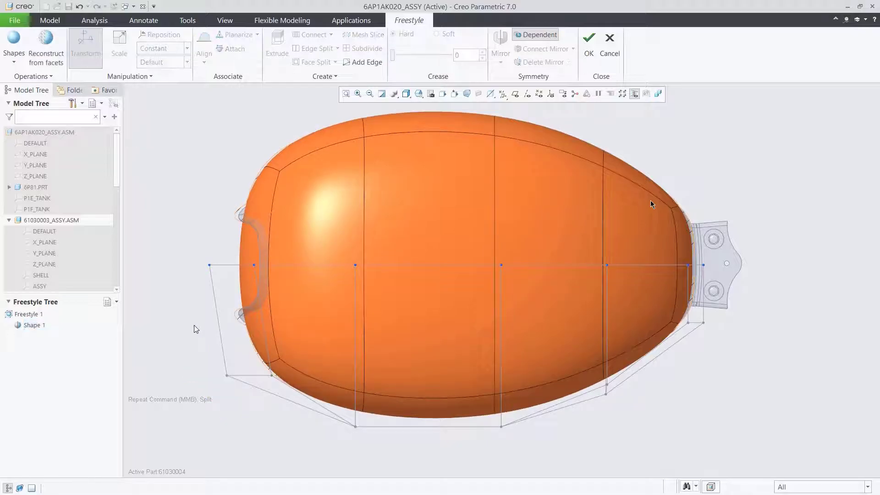
Step: Split the upright centre edge at the tank's front in two to add a horizontal loop around the shape
{"action": "left_click", "coordinate": [419, 93]}
{"action": "left_click", "coordinate": [438, 123]}
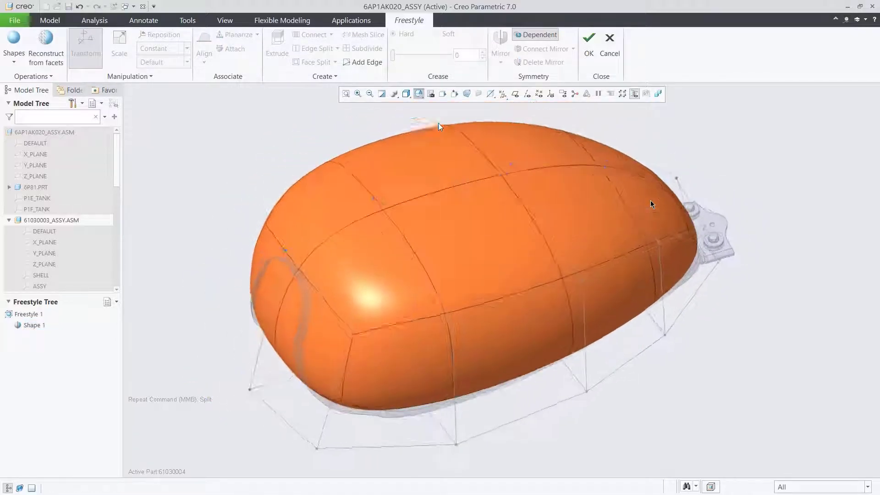
{"action": "left_click", "coordinate": [268, 335]}
{"action": "right_click", "coordinate": [328, 146]}
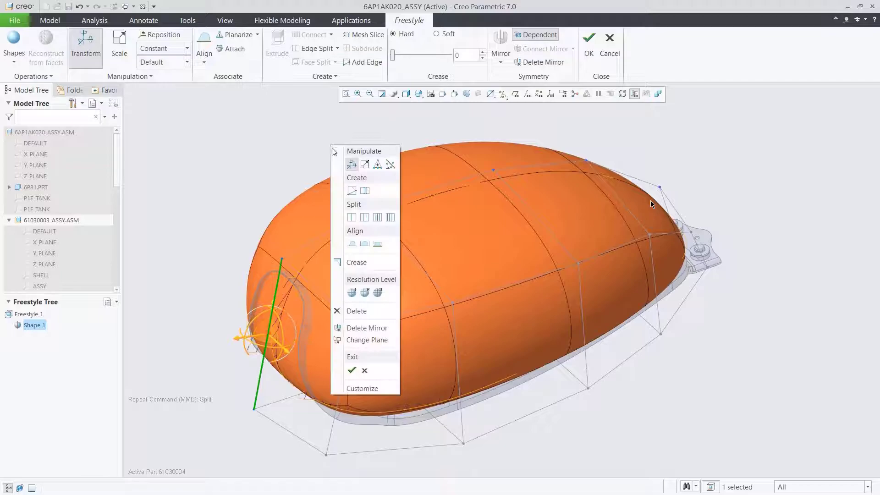
{"action": "left_click", "coordinate": [351, 217]}
{"action": "left_click", "coordinate": [346, 142]}
Step: Split the upper crosswise front edge in two to add a lengthwise loop between centreline and side
{"action": "left_click", "coordinate": [317, 285]}
{"action": "right_click", "coordinate": [370, 128]}
{"action": "left_click", "coordinate": [390, 200]}
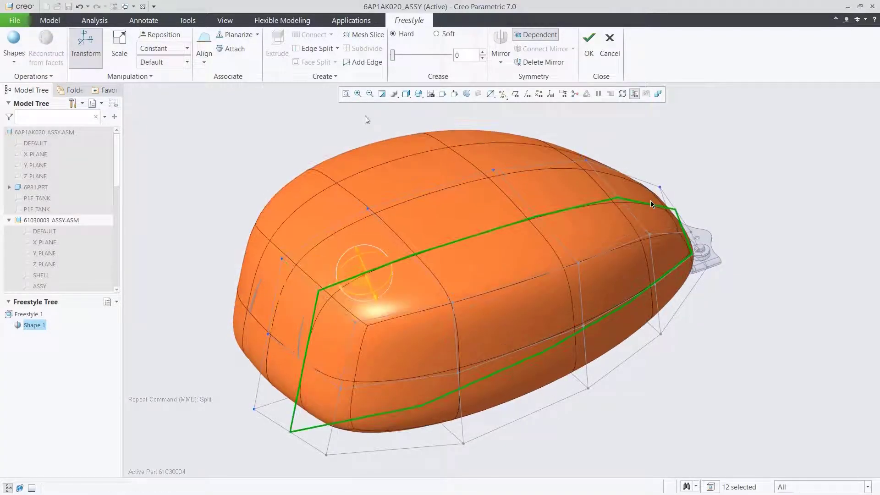
Step: Select the four upper outer side vertices and move them down and inward to round the tank's shoulder
{"action": "left_click", "coordinate": [356, 326]}
{"action": "left_click", "coordinate": [451, 302], "text": "ctrl"}
{"action": "left_click", "coordinate": [577, 265], "text": "ctrl"}
{"action": "left_click", "coordinate": [650, 235], "text": "ctrl"}
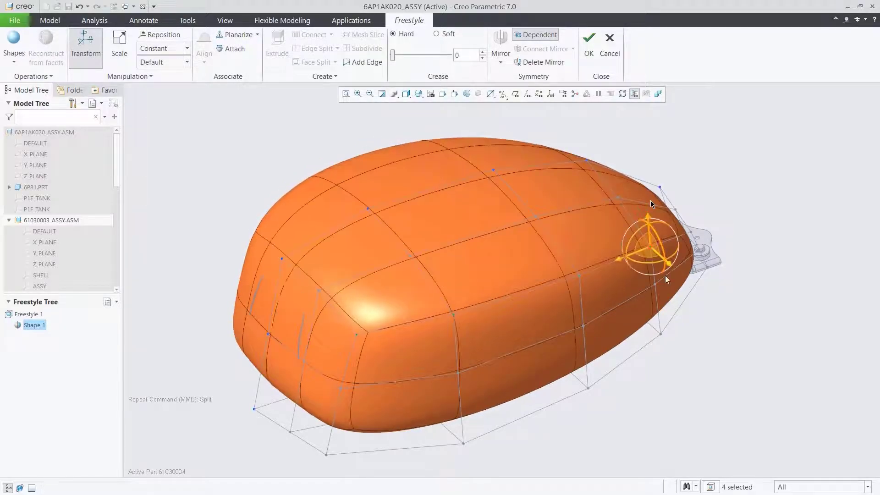
{"action": "left_click_drag", "start_coordinate": [669, 270], "coordinate": [663, 263]}
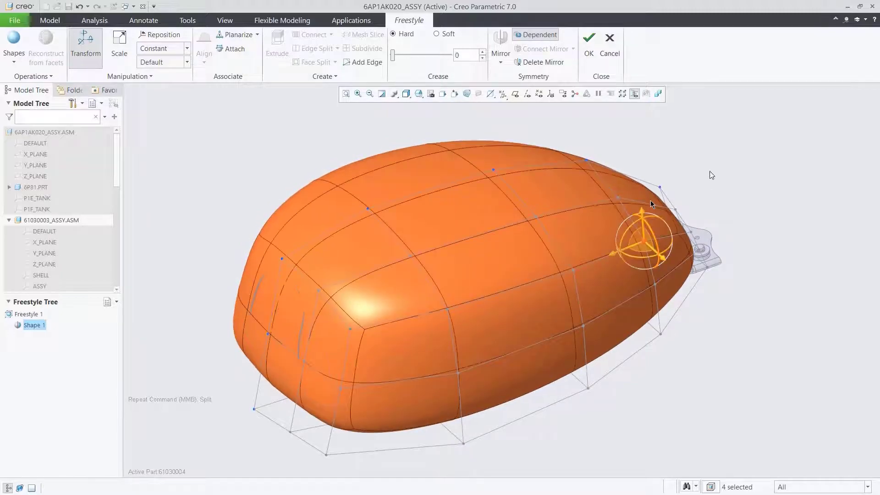
{"action": "left_click", "coordinate": [711, 175]}
Step: In the top view, move the side vertices of the two middle crosswise rows inward to match the hatched outline
{"action": "left_click", "coordinate": [418, 93]}
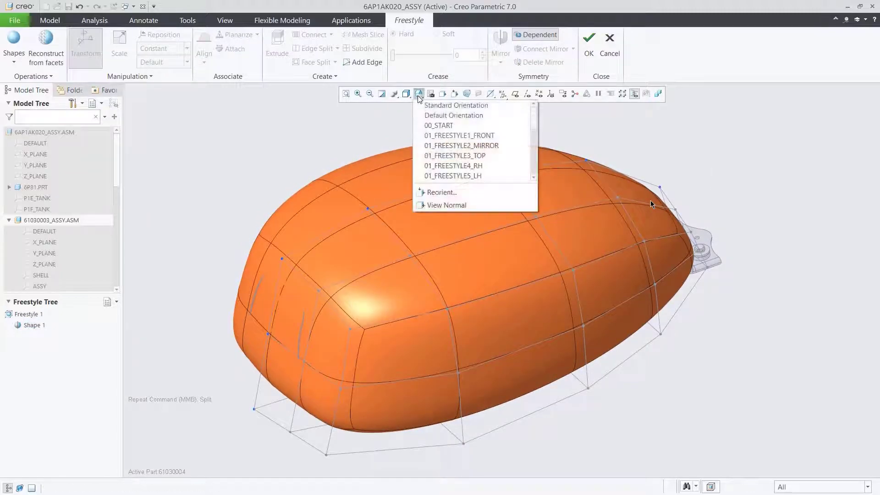
{"action": "left_click", "coordinate": [460, 154]}
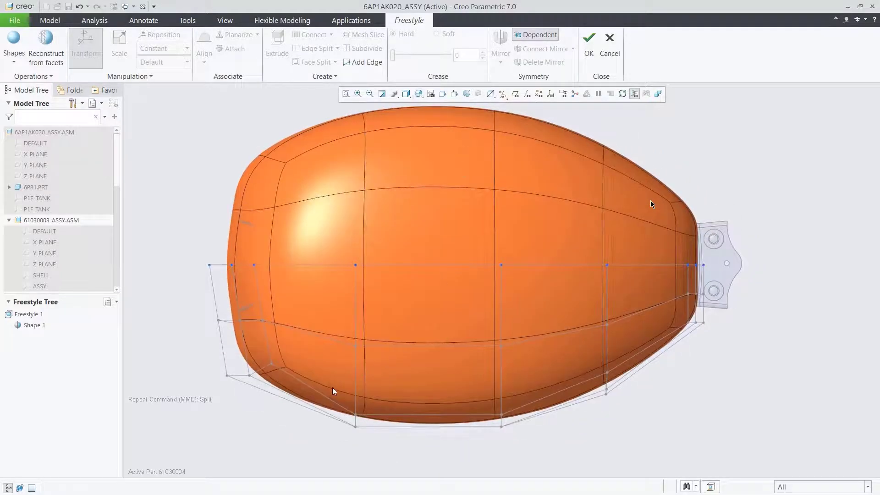
{"action": "mouse_move", "coordinate": [370, 448]}
{"action": "left_mouse_down"}
{"action": "mouse_move", "coordinate": [353, 423]}
{"action": "mouse_move", "coordinate": [361, 448]}
{"action": "left_mouse_up"}
{"action": "left_click_drag", "start_coordinate": [478, 395], "coordinate": [504, 438]}
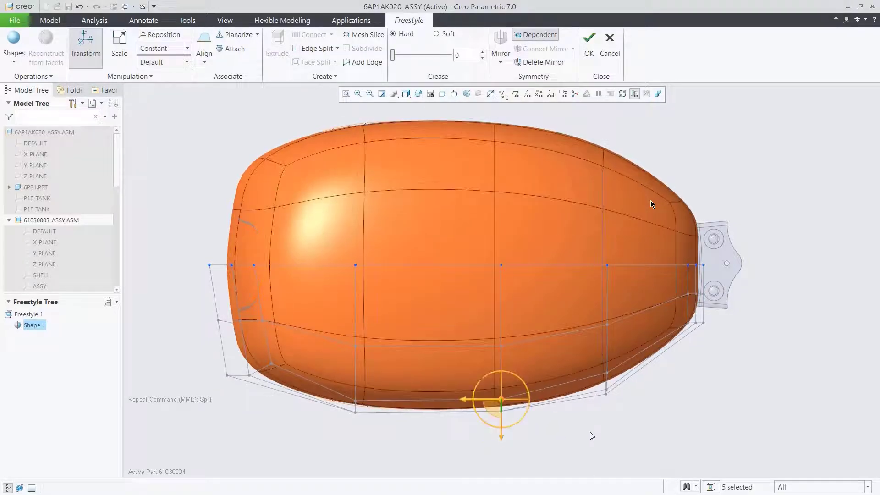
{"action": "left_click", "coordinate": [590, 432]}
Step: Move the outer side vertices toward the bracket end and those at that end inward to follow the top outline
{"action": "left_click_drag", "start_coordinate": [622, 423], "coordinate": [609, 403]}
{"action": "left_click", "coordinate": [657, 394]}
{"action": "left_click_drag", "start_coordinate": [715, 304], "coordinate": [681, 331]}
{"action": "left_click", "coordinate": [728, 355]}
{"action": "left_click", "coordinate": [735, 354]}
Step: Pull the outer corner vertices opposite the bracket toward the tank's middle, and move the adjacent side vertices slightly outward
{"action": "left_click_drag", "start_coordinate": [190, 346], "coordinate": [282, 400]}
{"action": "left_click_drag", "start_coordinate": [190, 376], "coordinate": [216, 379]}
{"action": "left_click", "coordinate": [330, 396]}
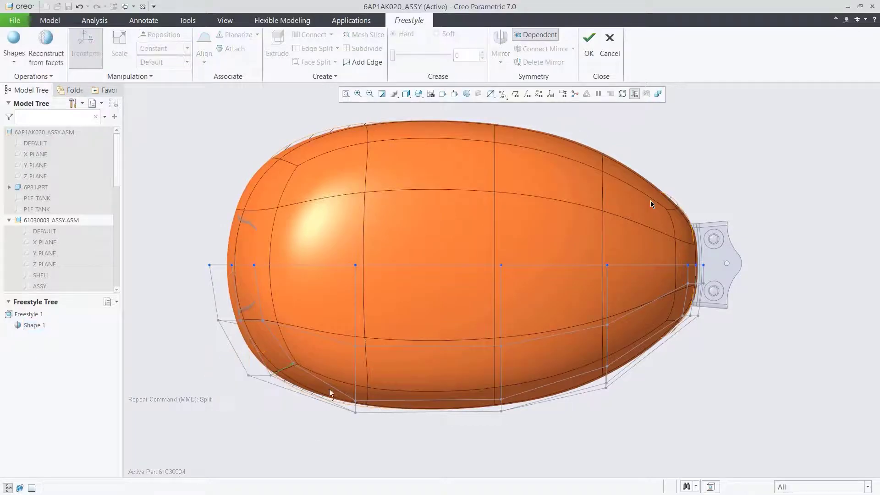
{"action": "left_click_drag", "start_coordinate": [372, 421], "coordinate": [361, 453]}
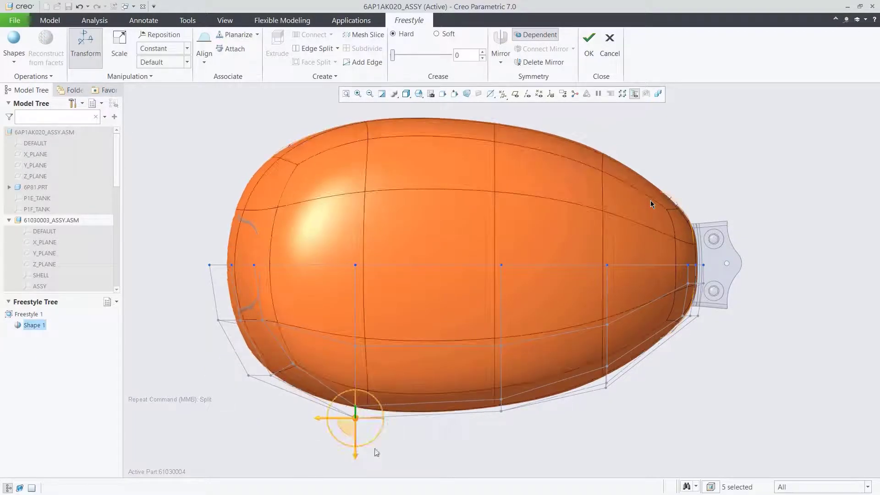
{"action": "left_click", "coordinate": [428, 442]}
Step: In the 01_FREESTYLE4_RH view, move the mid-height vertices at the bracket end outward and down to fill out the tip
{"action": "left_click", "coordinate": [418, 94]}
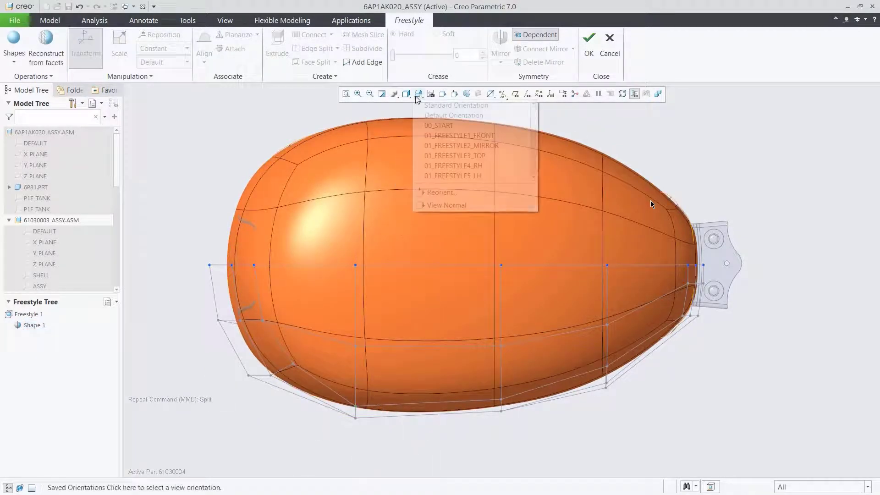
{"action": "left_click", "coordinate": [468, 166]}
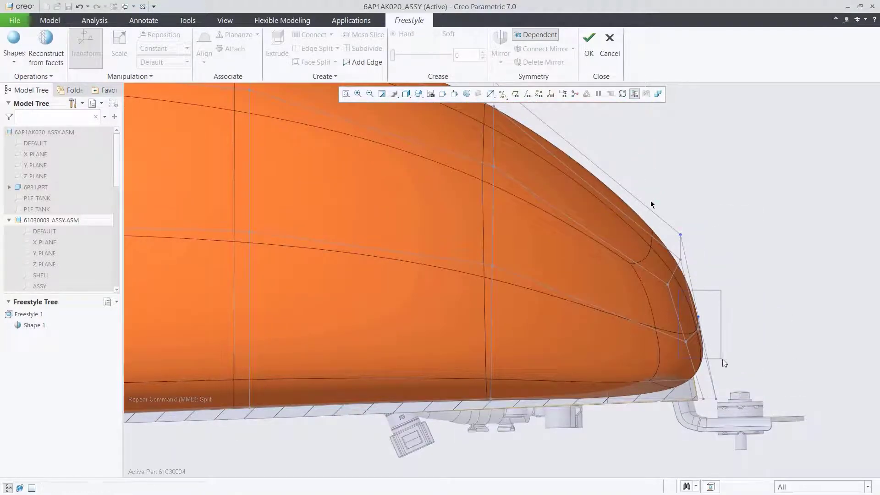
{"action": "left_click_drag", "start_coordinate": [722, 359], "coordinate": [721, 359]}
{"action": "left_click_drag", "start_coordinate": [689, 324], "coordinate": [701, 338]}
{"action": "left_click", "coordinate": [739, 268]}
Step: Switch to the 01_FREESTYLE5_LH view and show the BOTTOM body of part 61030004
{"action": "left_click", "coordinate": [418, 93]}
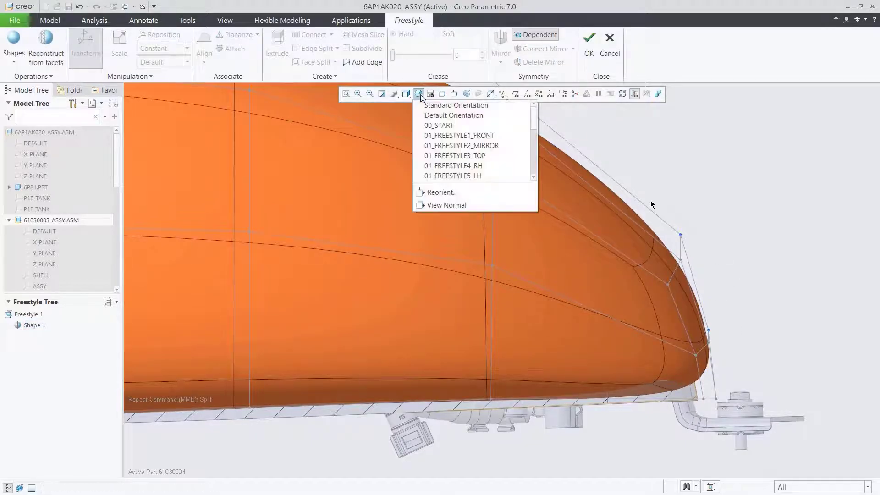
{"action": "left_click", "coordinate": [453, 175]}
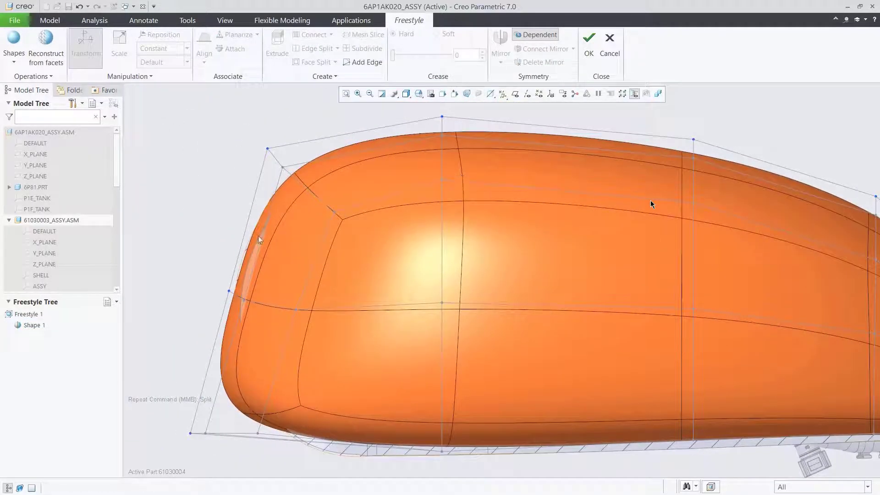
{"action": "left_click_drag", "start_coordinate": [119, 177], "coordinate": [117, 209]}
{"action": "right_click", "coordinate": [72, 236]}
{"action": "left_click", "coordinate": [94, 239]}
Step: Move the upper and lower end vertices opposite the bracket inward and down to fit the shape to the bottom body
{"action": "left_click_drag", "start_coordinate": [214, 126], "coordinate": [270, 182]}
{"action": "left_click", "coordinate": [355, 112]}
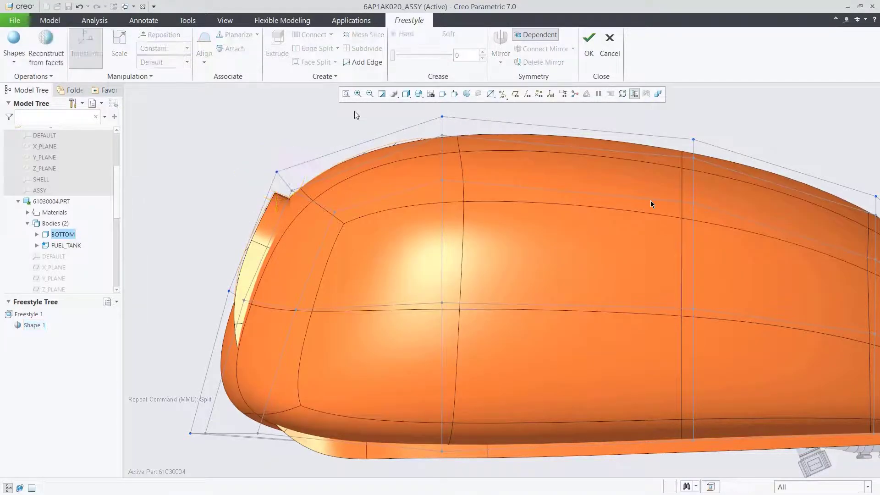
{"action": "left_click_drag", "start_coordinate": [163, 403], "coordinate": [301, 458]}
{"action": "left_click", "coordinate": [183, 250]}
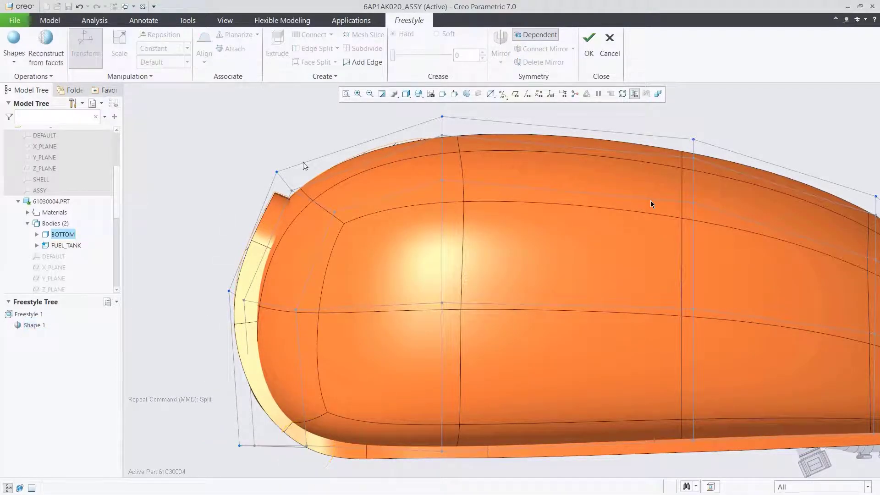
Step: Restore the 00_START view, hide the COSMETIC_FRONT and COSMETC_TOP features, and complete the Freestyle feature
{"action": "left_click", "coordinate": [418, 93]}
{"action": "left_click", "coordinate": [437, 125]}
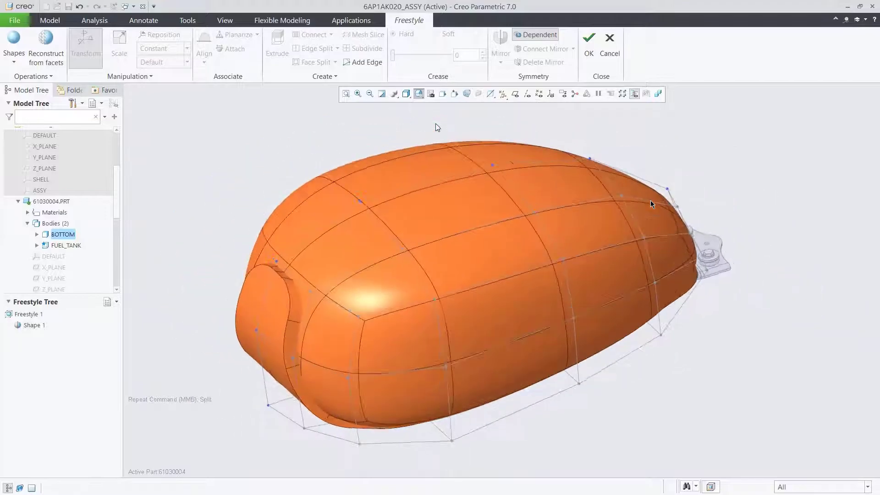
{"action": "scroll", "coordinate": [73, 220], "scroll_direction": "down", "scroll_amount": 2}
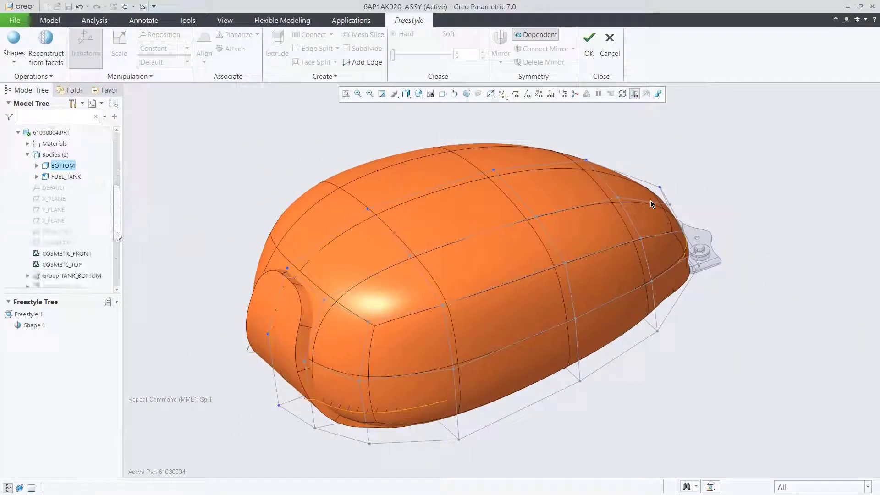
{"action": "left_click", "coordinate": [87, 238]}
{"action": "left_click", "coordinate": [77, 249], "text": "ctrl"}
{"action": "right_click", "coordinate": [77, 246]}
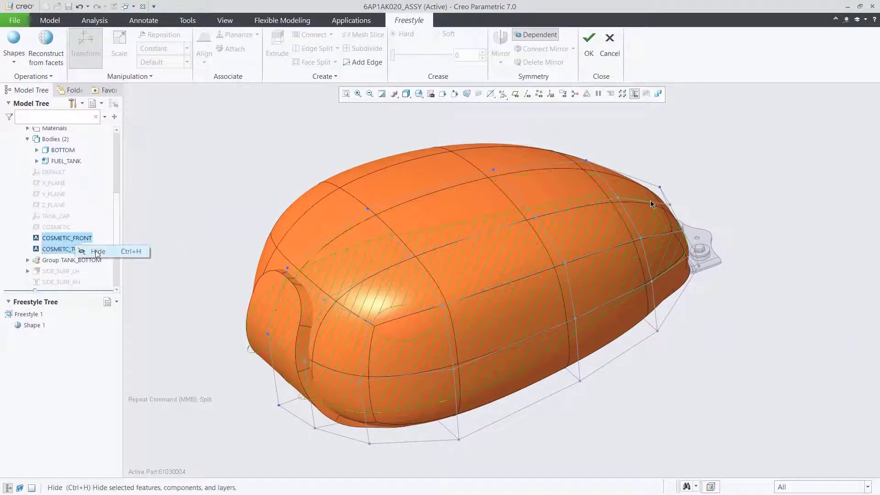
{"action": "left_click", "coordinate": [91, 252]}
{"action": "left_click_drag", "start_coordinate": [113, 217], "coordinate": [117, 190]}
{"action": "left_click", "coordinate": [589, 42]}
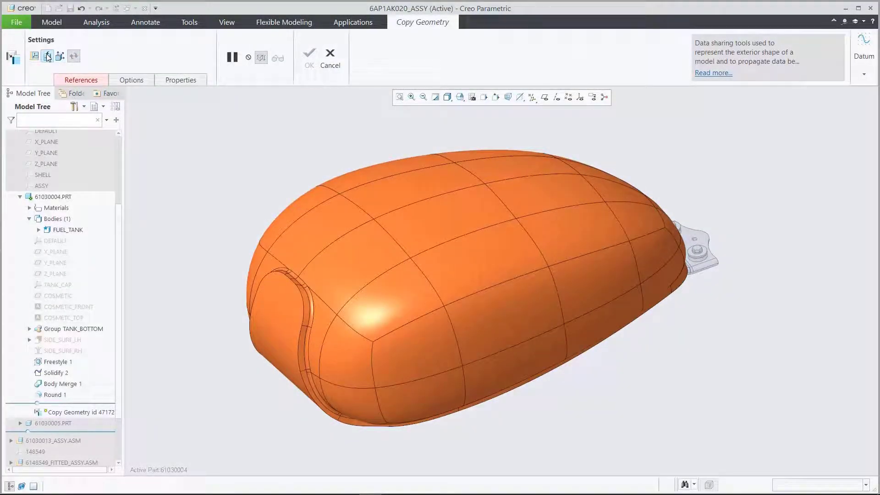
Step: Make the Copy Geometry feature external and open tank_cap_ref.prt as its reference model
{"action": "left_click", "coordinate": [47, 56]}
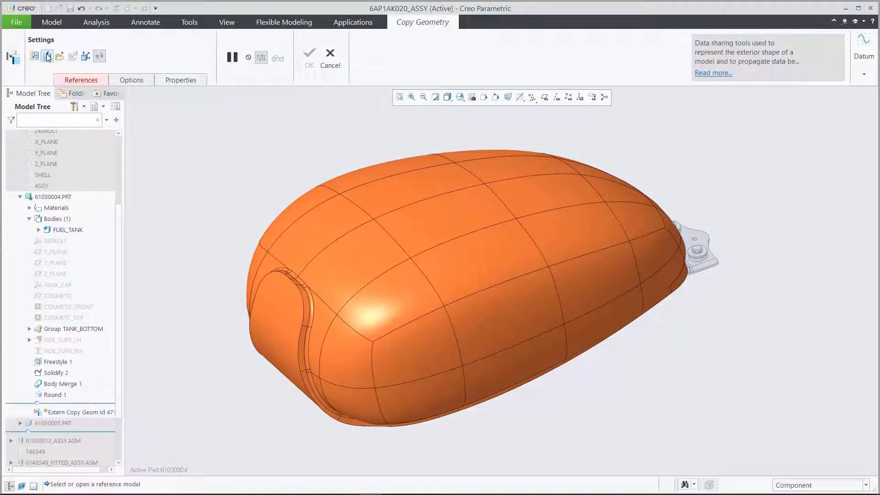
{"action": "left_click", "coordinate": [59, 56]}
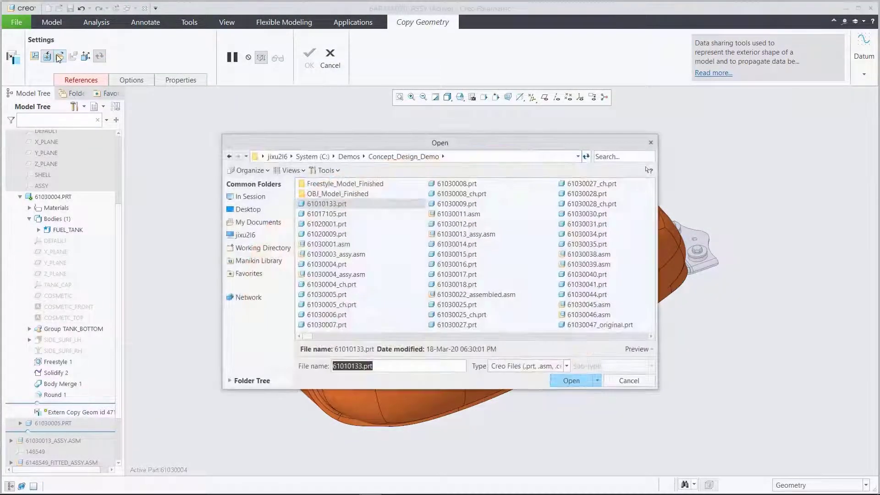
{"action": "left_click", "coordinate": [605, 158]}
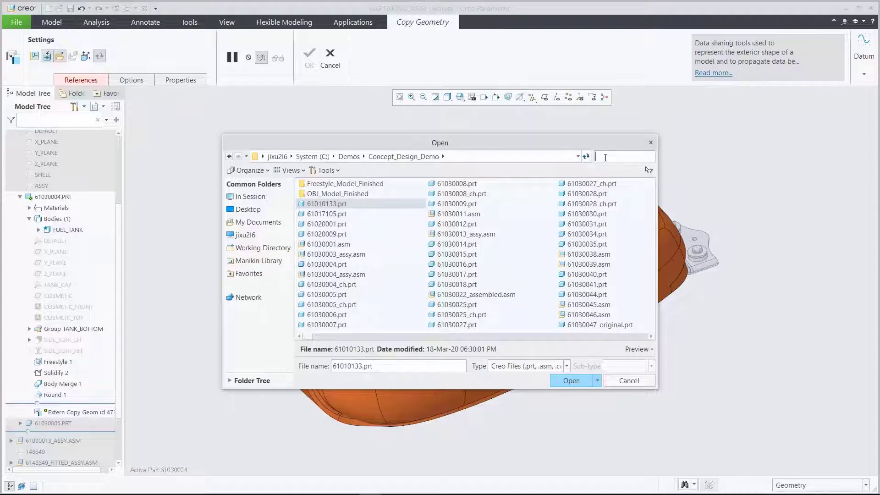
{"action": "type", "text": "f"}
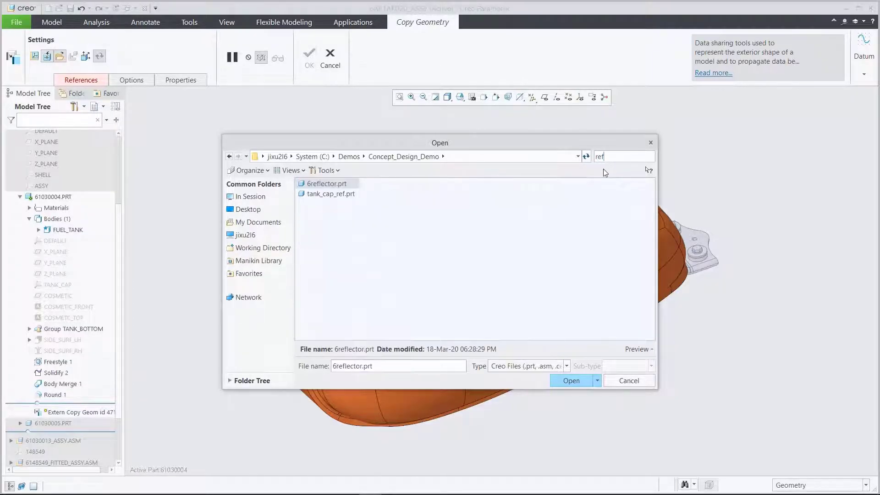
{"action": "left_click", "coordinate": [349, 194]}
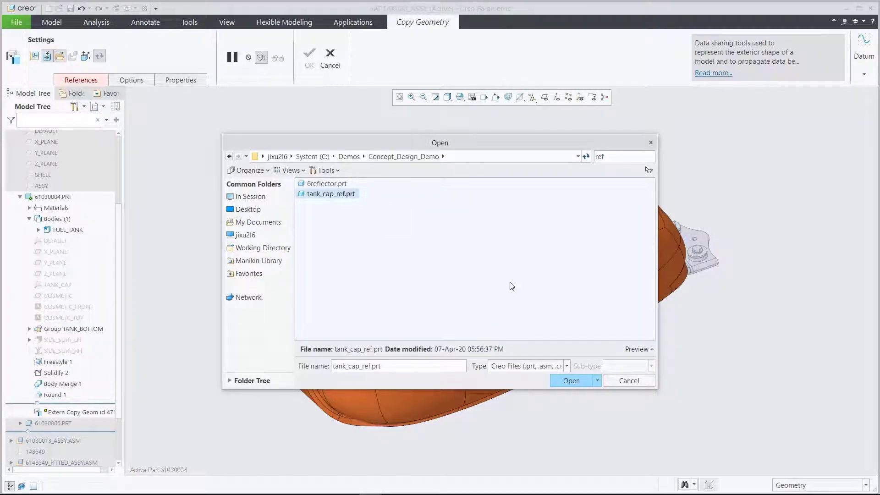
{"action": "left_click", "coordinate": [571, 380]}
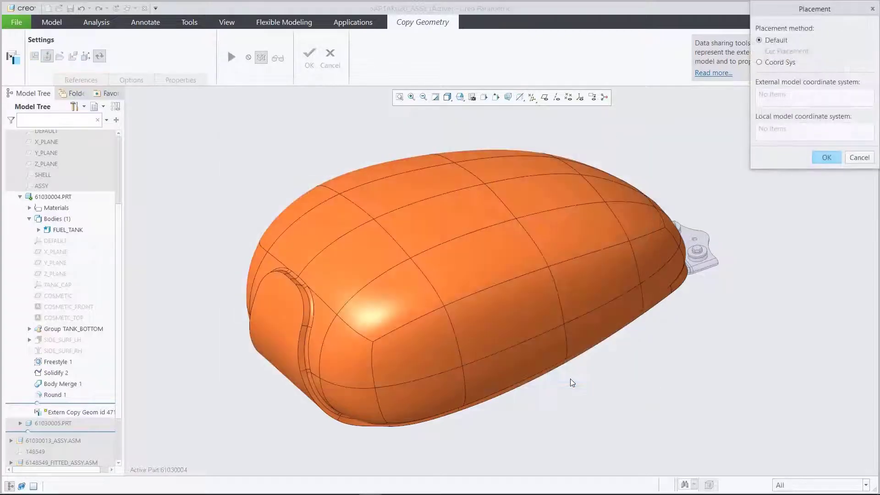
Step: Place the reference model by coordinate systems, matching its DEFAULT_CSYS to the tank part's TANK_CAP
{"action": "left_click", "coordinate": [759, 62]}
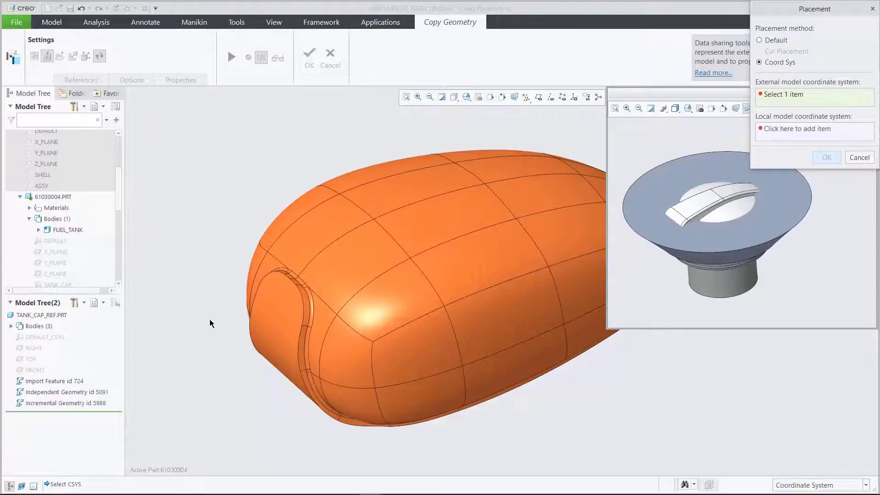
{"action": "left_click", "coordinate": [47, 338]}
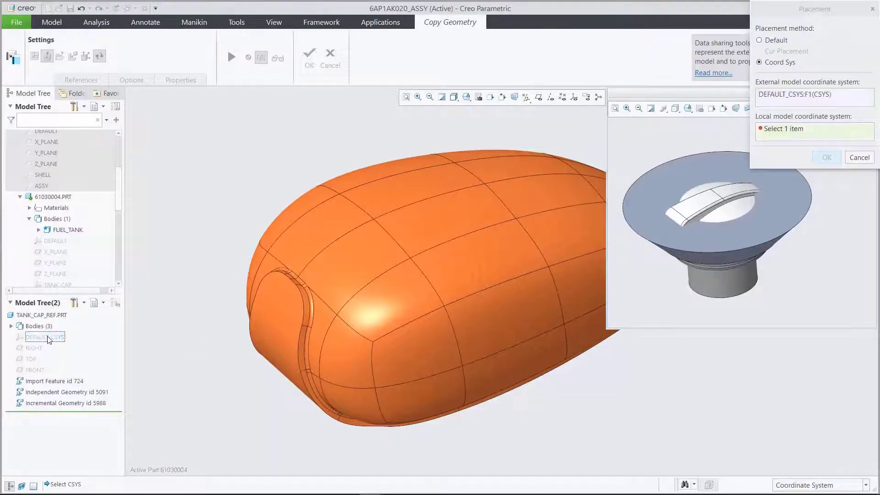
{"action": "left_click_drag", "start_coordinate": [118, 208], "coordinate": [117, 224]}
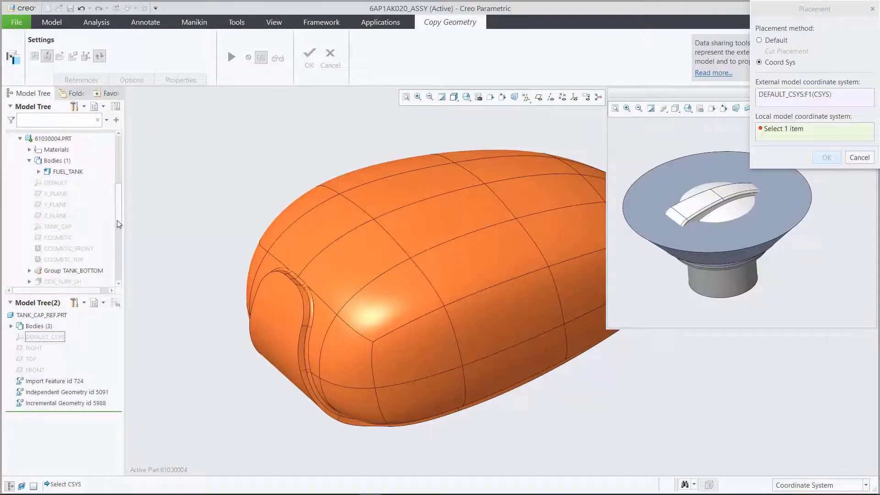
{"action": "left_click", "coordinate": [66, 228]}
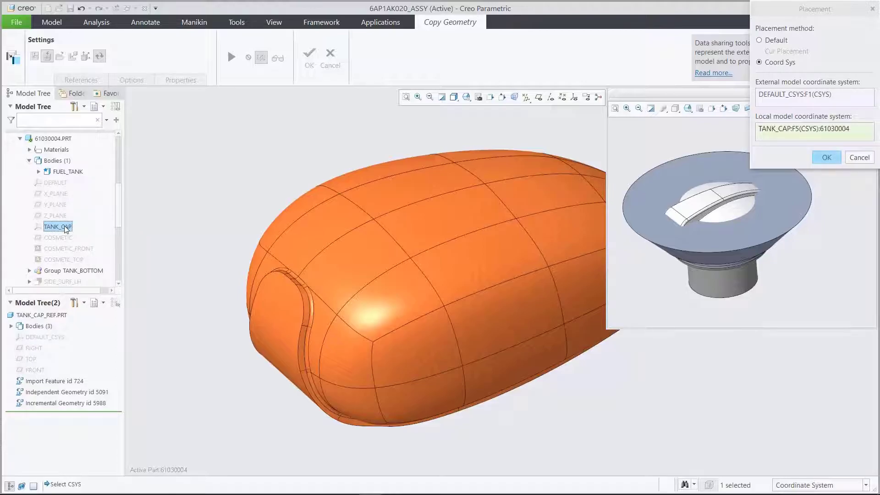
{"action": "left_click", "coordinate": [825, 157]}
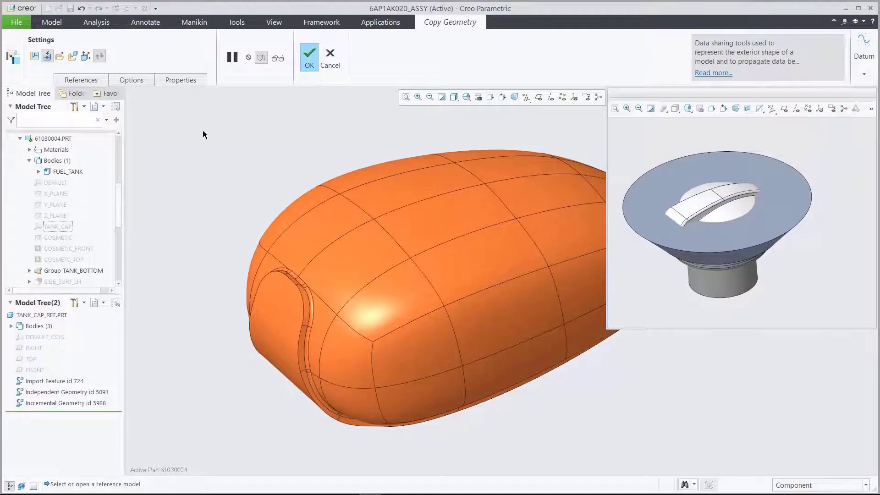
Step: Copy the GAS_CAP, EXCLUDED and COLLAR bodies from the reference model into the tank part and complete the feature
{"action": "left_click", "coordinate": [81, 80]}
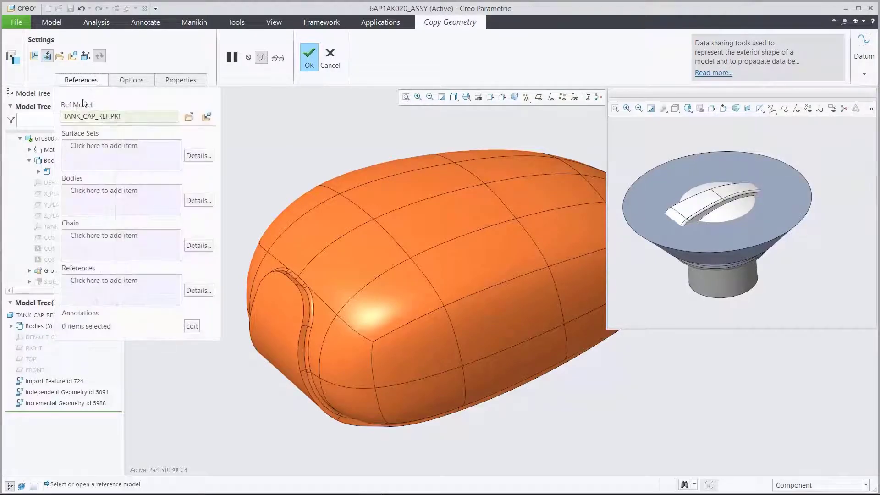
{"action": "left_click", "coordinate": [80, 189]}
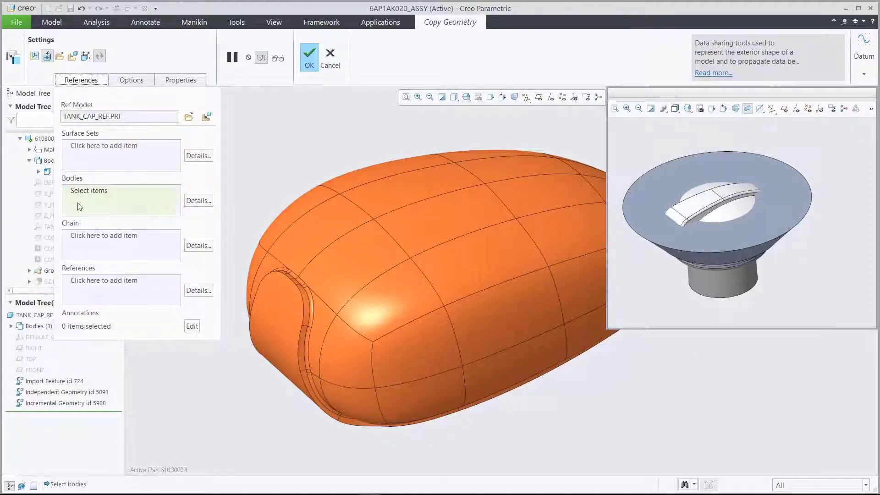
{"action": "left_click", "coordinate": [11, 326]}
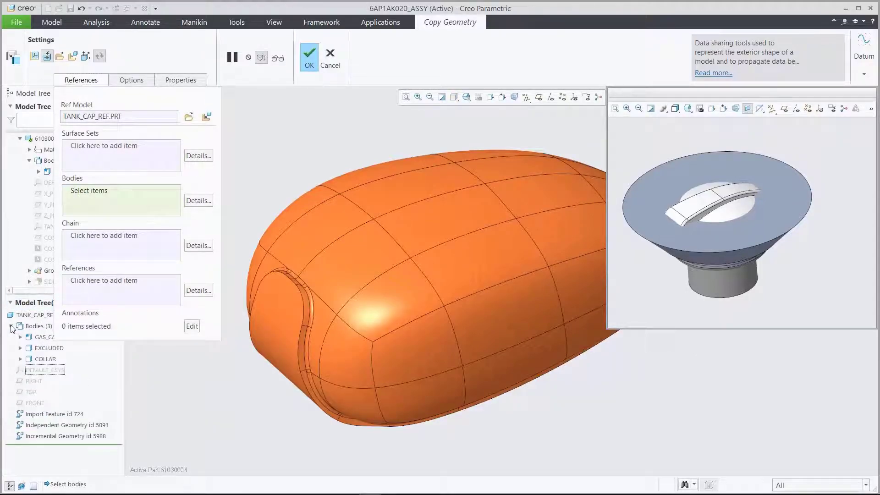
{"action": "left_click", "coordinate": [38, 338]}
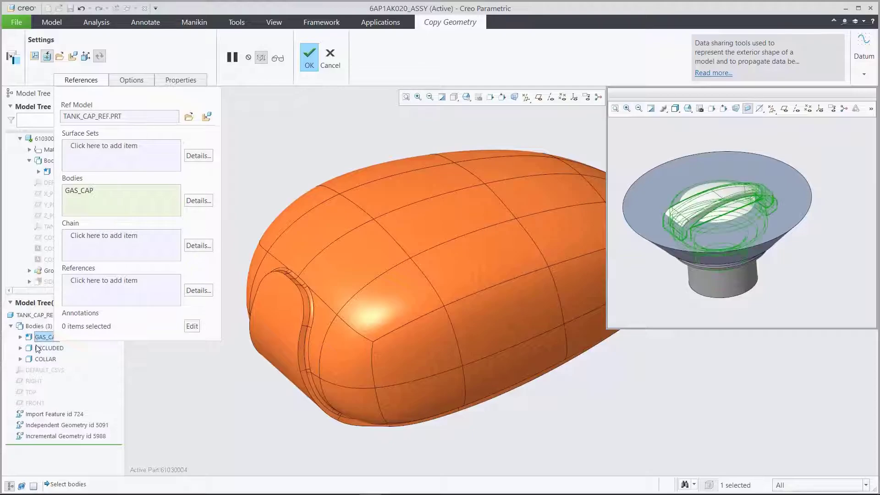
{"action": "left_click", "coordinate": [39, 349], "text": "ctrl"}
{"action": "left_click", "coordinate": [40, 360], "text": "ctrl"}
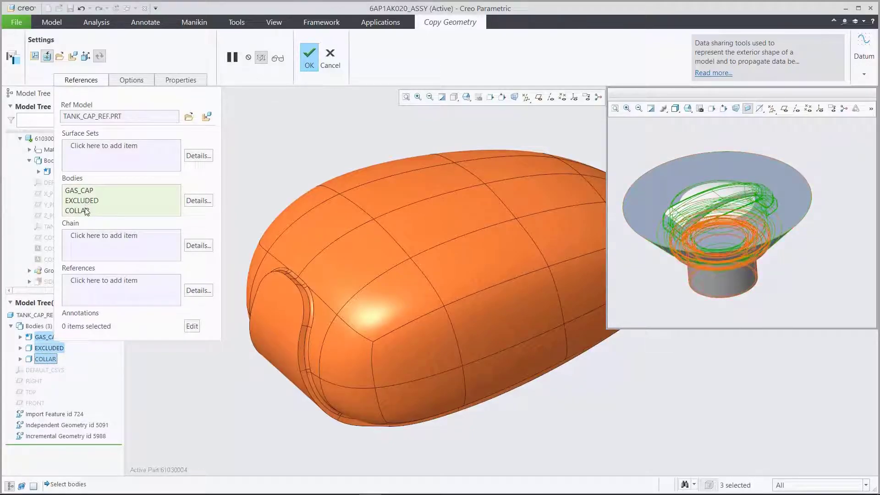
{"action": "left_click", "coordinate": [278, 59]}
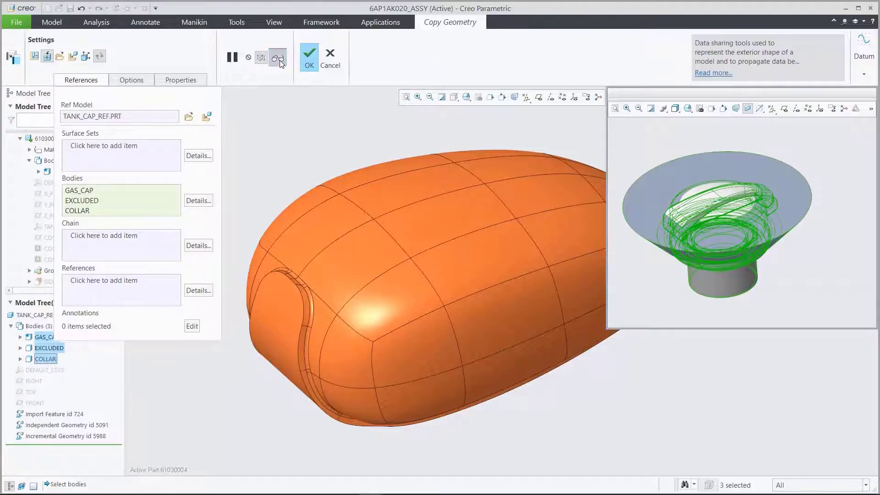
{"action": "left_click", "coordinate": [310, 57]}
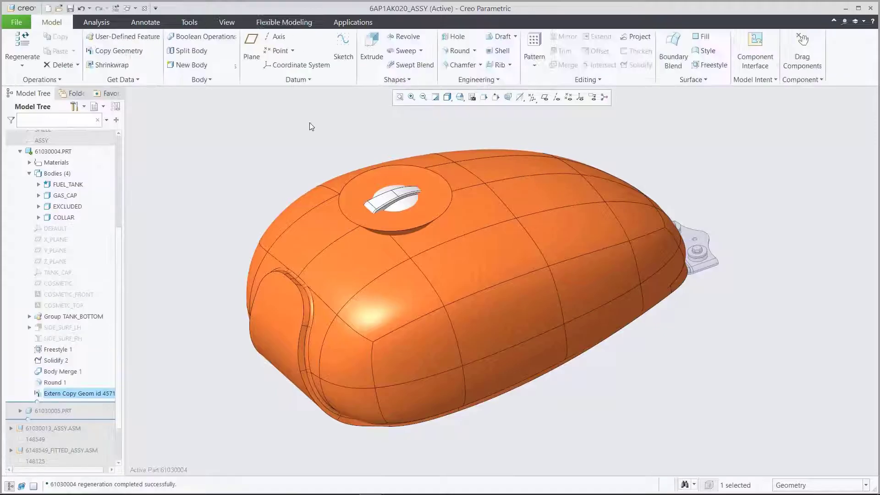
Step: Hide the COLLAR and GAS_CAP bodies of the tank part
{"action": "left_click", "coordinate": [310, 124]}
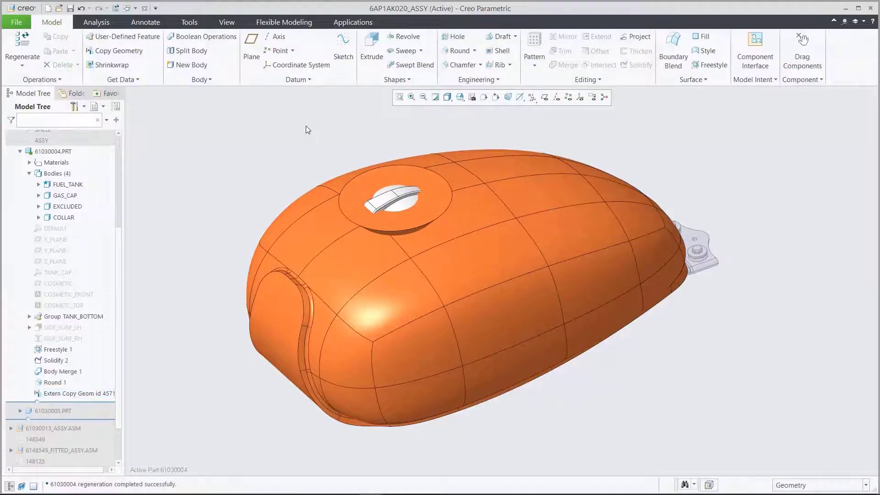
{"action": "left_click", "coordinate": [65, 218]}
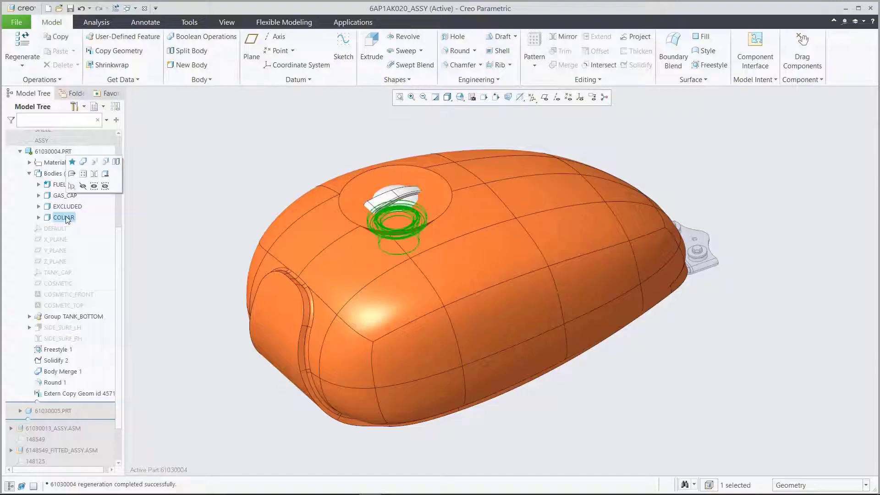
{"action": "left_click", "coordinate": [66, 197], "text": "ctrl"}
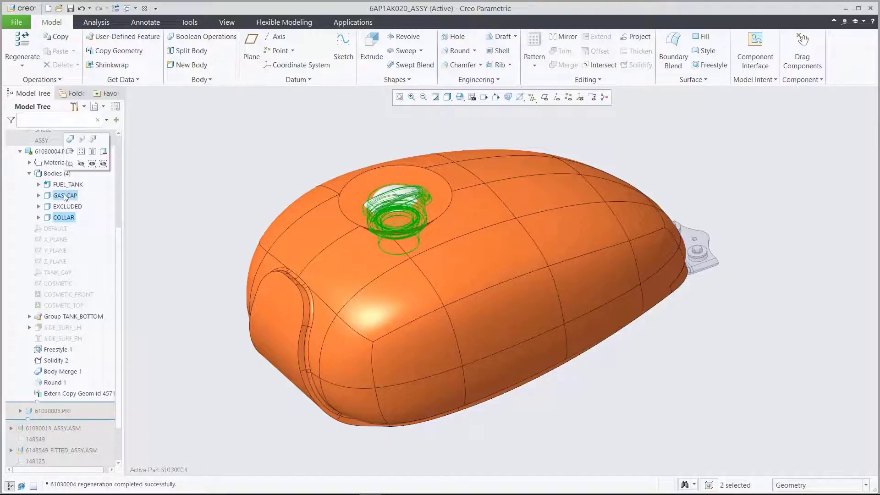
{"action": "left_click", "coordinate": [81, 164]}
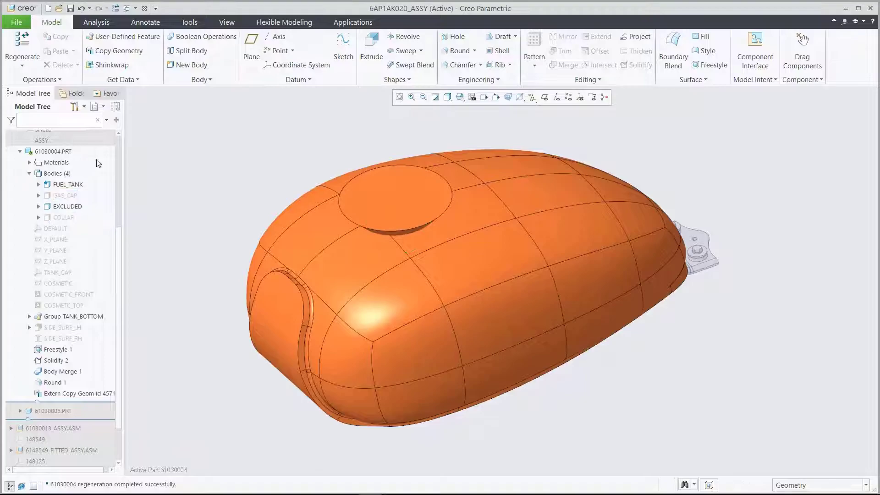
Step: Subtract the EXCLUDED body from the FUEL_TANK body with a Boolean operation to cut the gas cap recess
{"action": "left_click", "coordinate": [204, 41]}
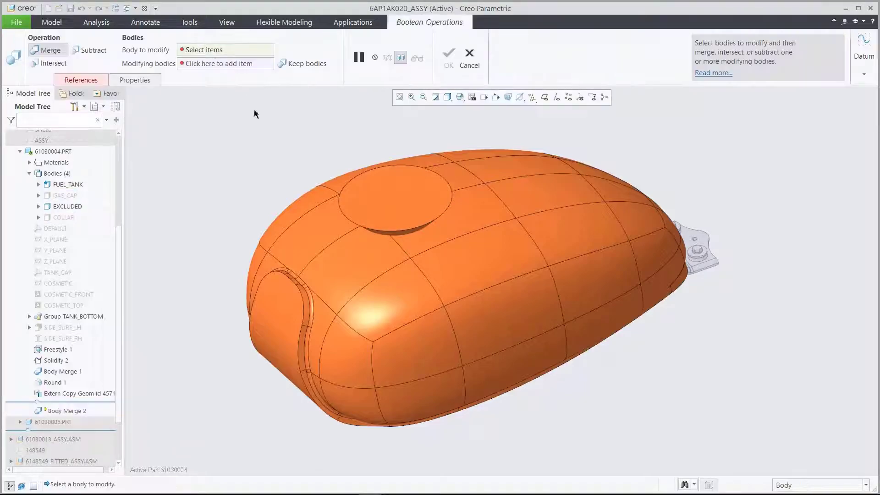
{"action": "left_click", "coordinate": [327, 243]}
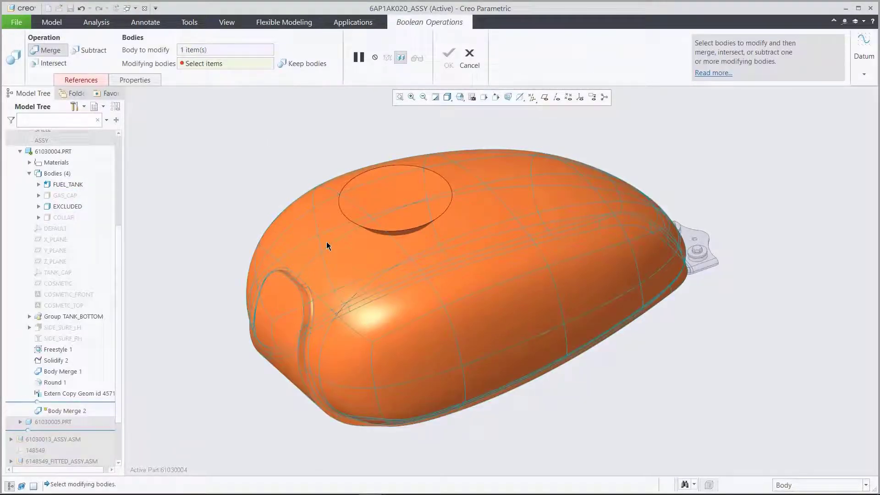
{"action": "left_click", "coordinate": [378, 189]}
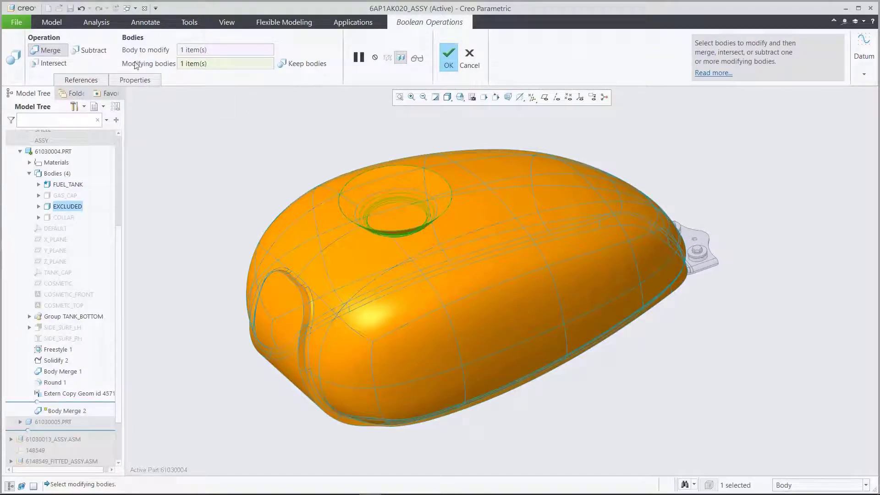
{"action": "left_click", "coordinate": [90, 50]}
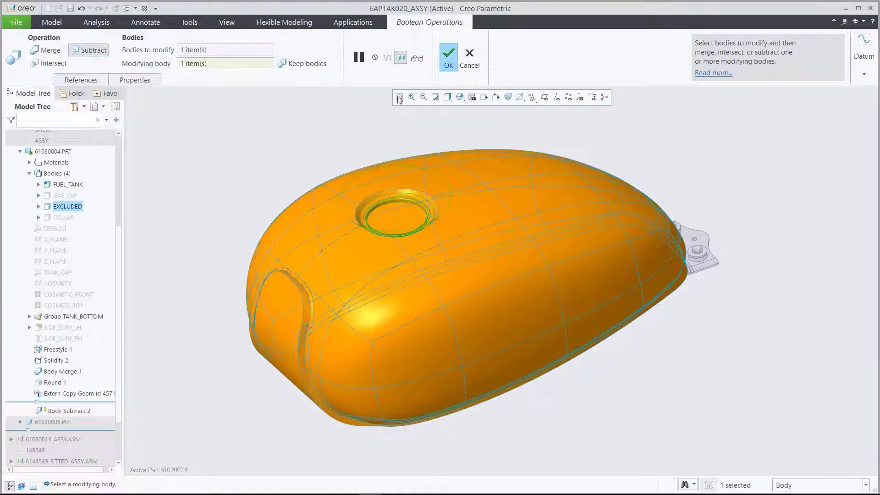
{"action": "left_click", "coordinate": [448, 55]}
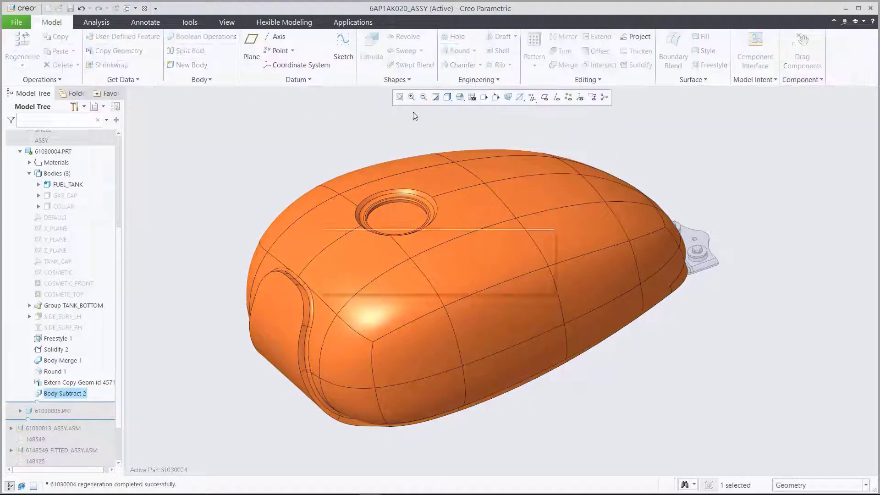
{"action": "left_click", "coordinate": [372, 130]}
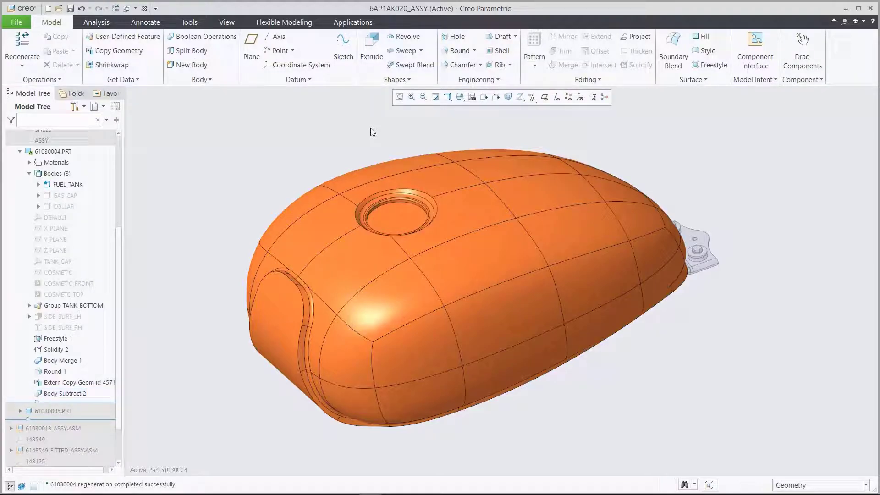
Step: Round the outer rim of the gas cap recess with a 5 mm radius, using its intent edge
{"action": "left_click", "coordinate": [459, 51]}
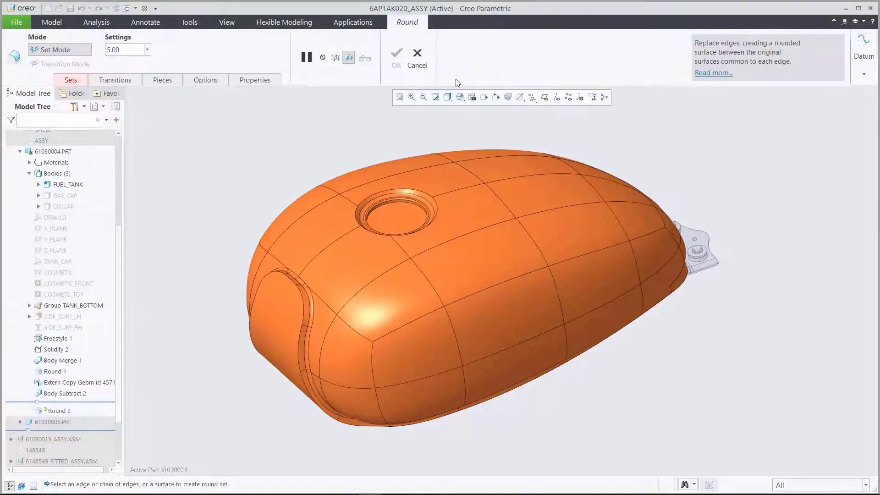
{"action": "right_click", "coordinate": [354, 129]}
{"action": "left_click", "coordinate": [368, 149]}
{"action": "left_click", "coordinate": [373, 195]}
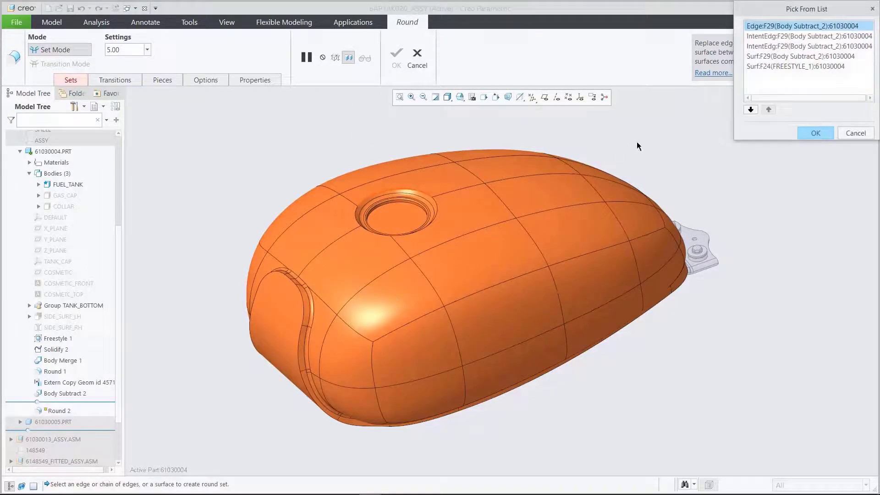
{"action": "left_click", "coordinate": [768, 37]}
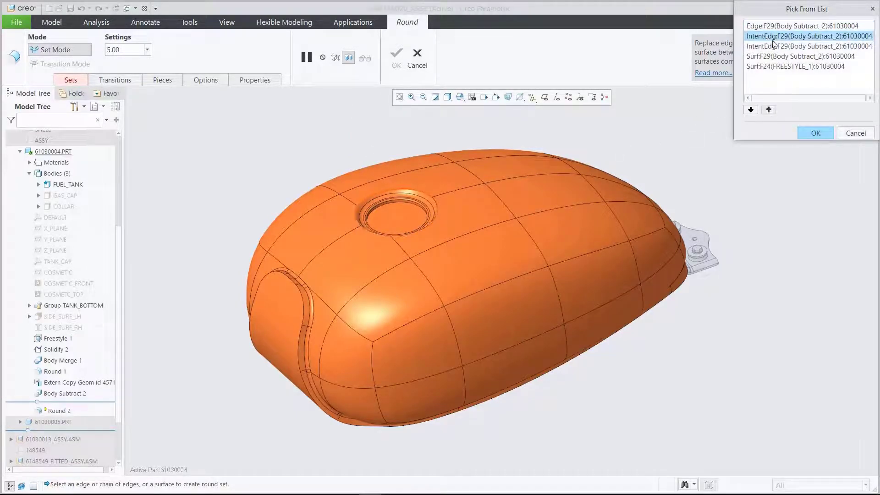
{"action": "left_click", "coordinate": [815, 133]}
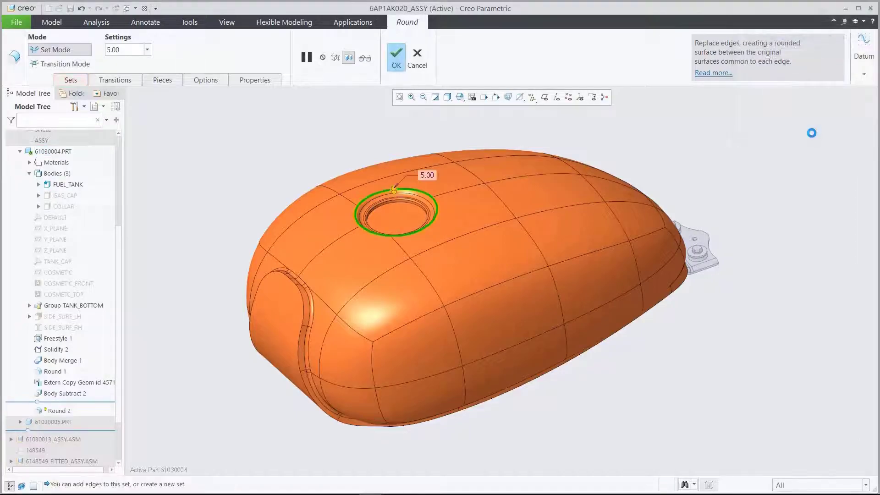
{"action": "left_click", "coordinate": [397, 59]}
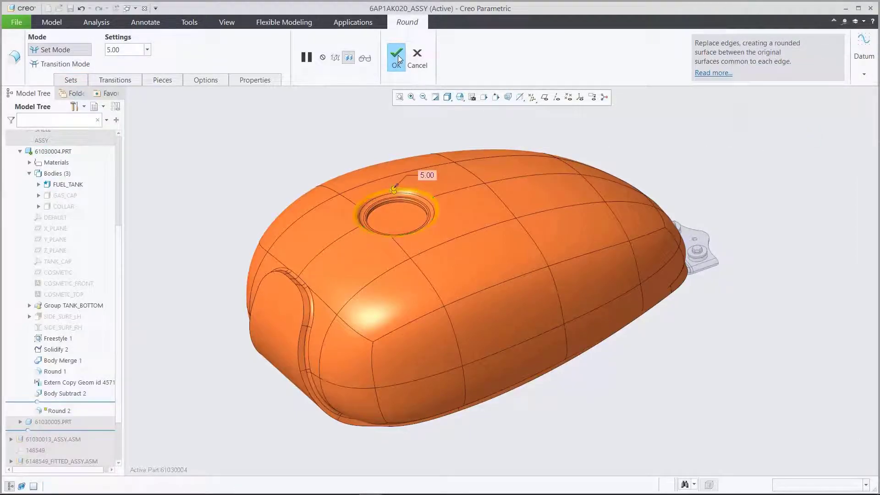
{"action": "left_click", "coordinate": [371, 132]}
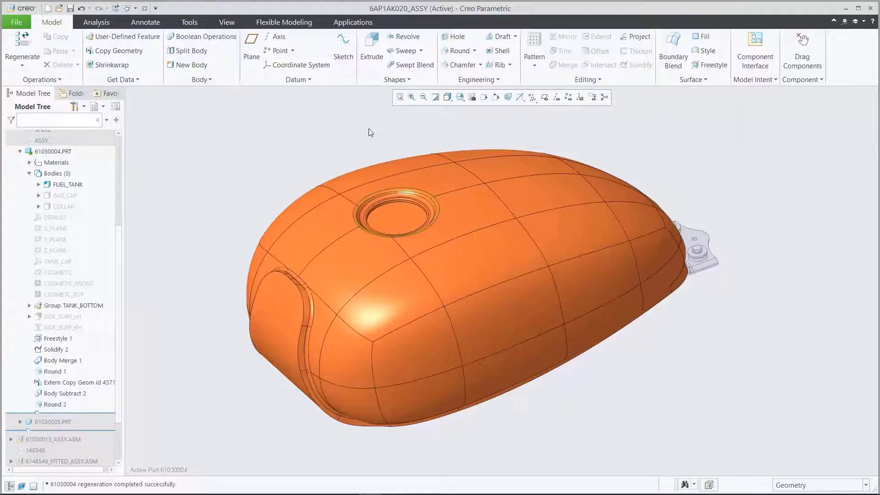
Step: Shell the tank to a thickness of 2 mm, removing the floor of the cap recess and the tank's underside surface
{"action": "left_click", "coordinate": [497, 52]}
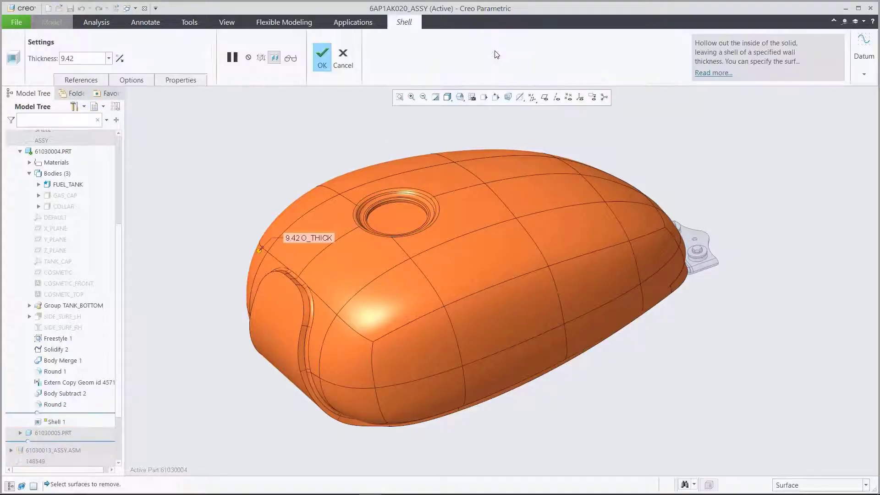
{"action": "left_click", "coordinate": [395, 213]}
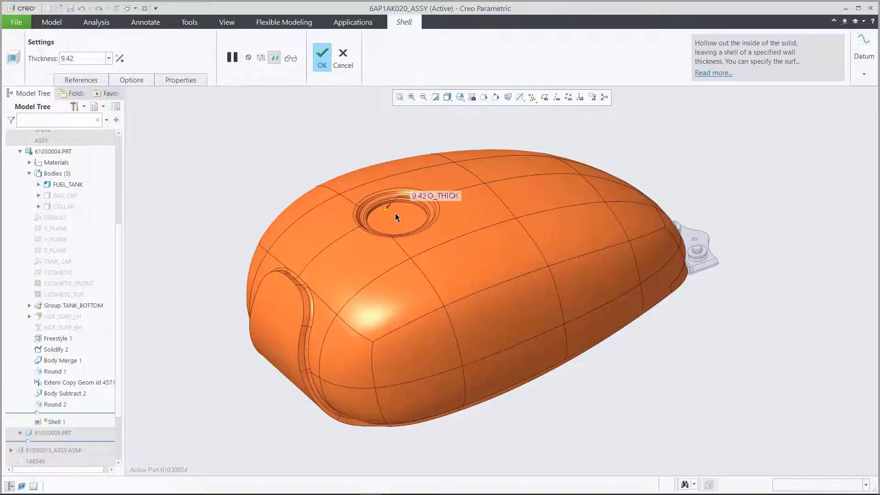
{"action": "left_click", "coordinate": [281, 298], "text": "ctrl"}
{"action": "double_click", "coordinate": [89, 60]}
{"action": "type", "text": "2"}
{"action": "key", "text": "Return"}
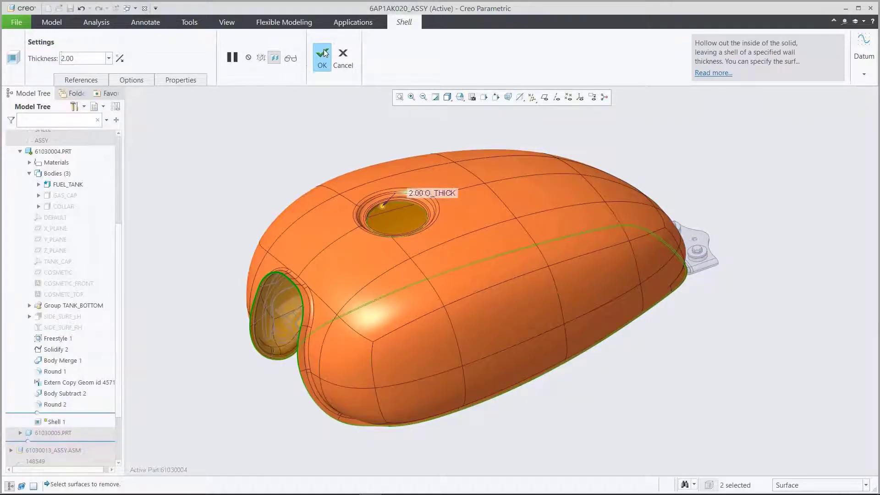
{"action": "left_click", "coordinate": [323, 52]}
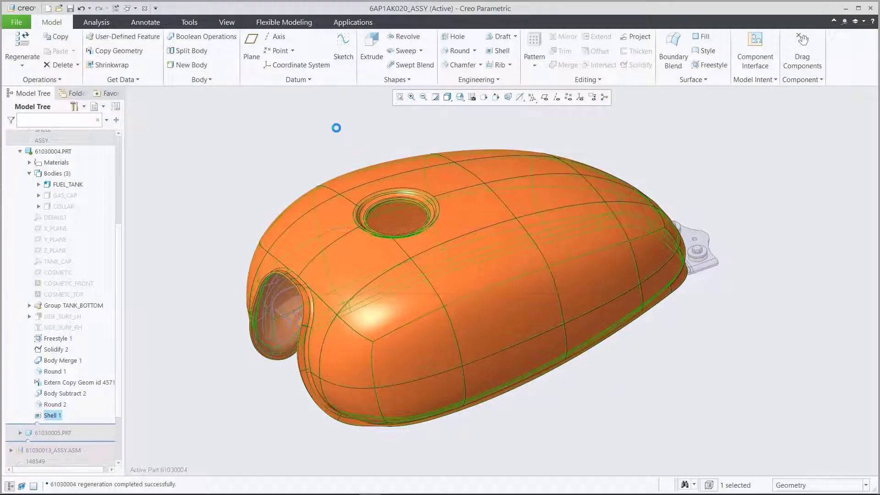
{"action": "left_click", "coordinate": [338, 133]}
Step: Reactivate the top-level assembly and show the GAS_CAP and COLLAR bodies
{"action": "key", "text": "ctrl+a"}
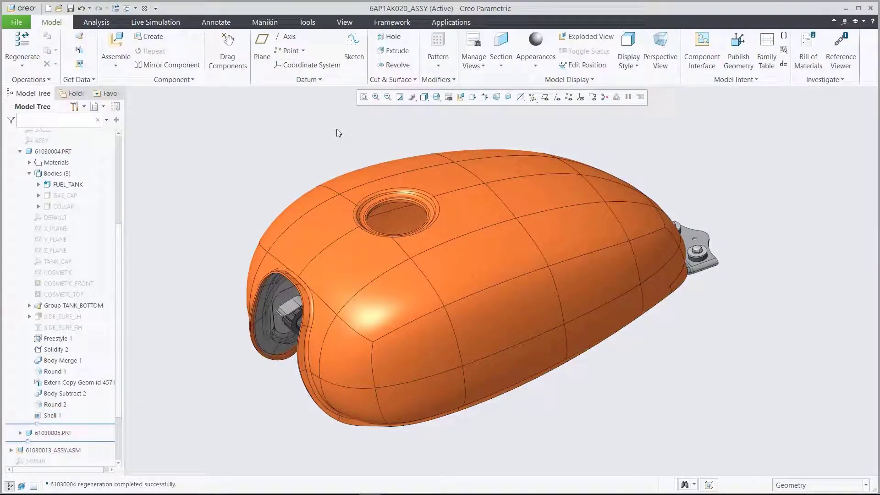
{"action": "left_click", "coordinate": [68, 196]}
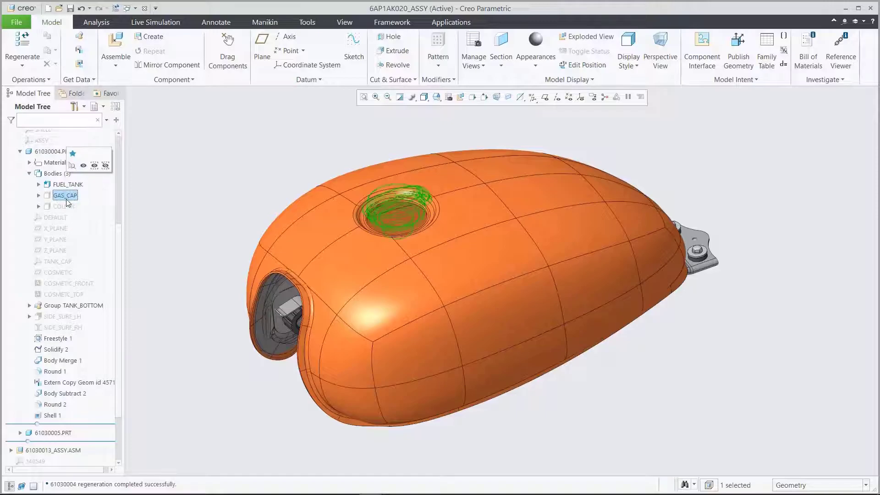
{"action": "left_click", "coordinate": [67, 207], "text": "ctrl"}
{"action": "left_click", "coordinate": [83, 175]}
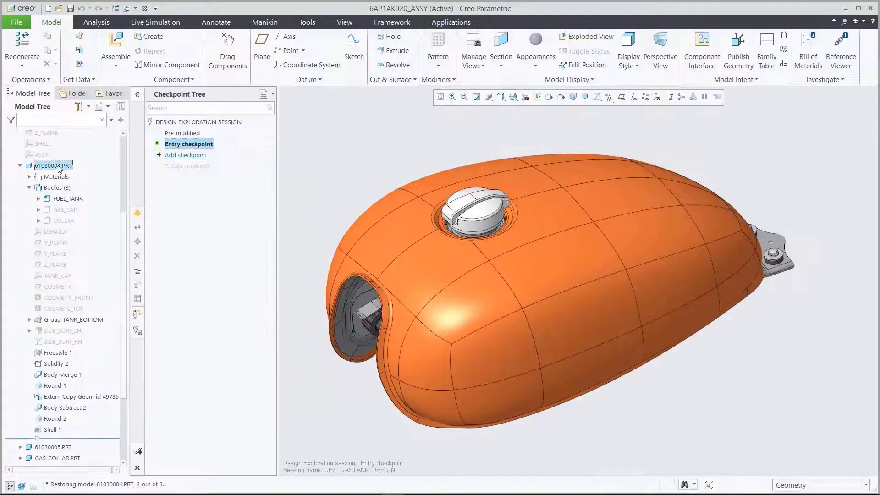
Step: Activate 61030004.PRT and move its insertion point to just before the Shell 1 feature
{"action": "left_click", "coordinate": [60, 168]}
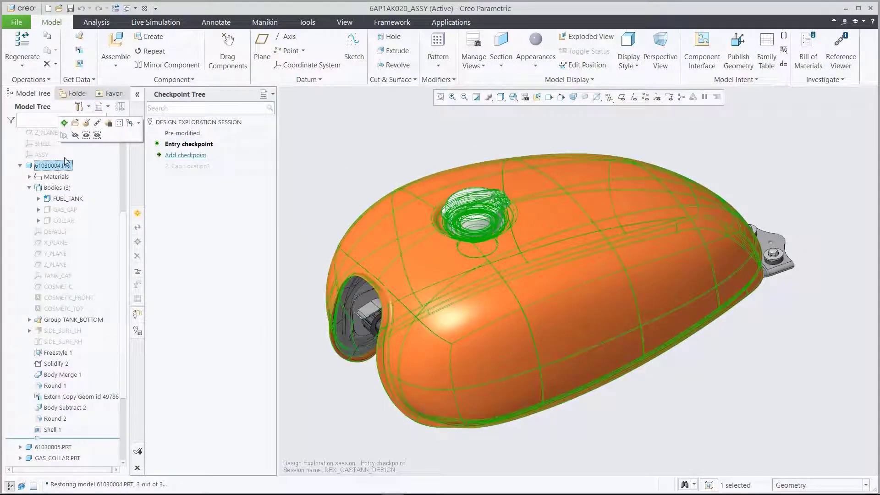
{"action": "left_click", "coordinate": [64, 123]}
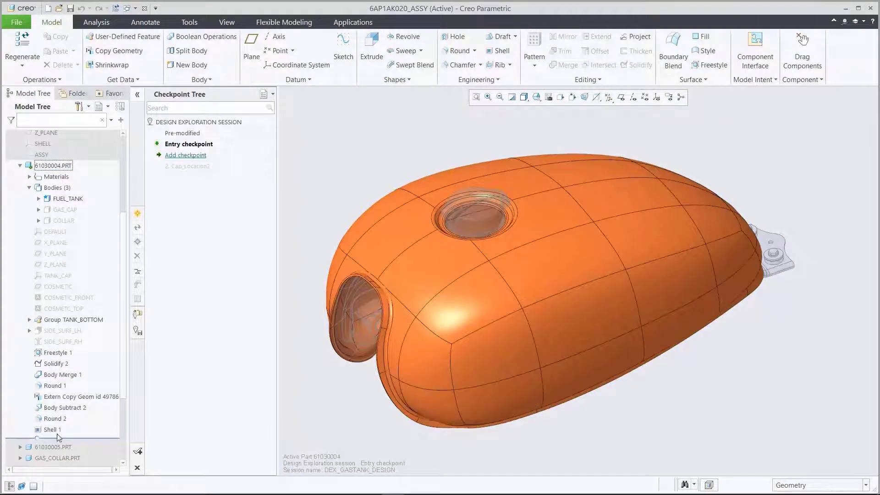
{"action": "left_click_drag", "start_coordinate": [62, 441], "coordinate": [62, 426]}
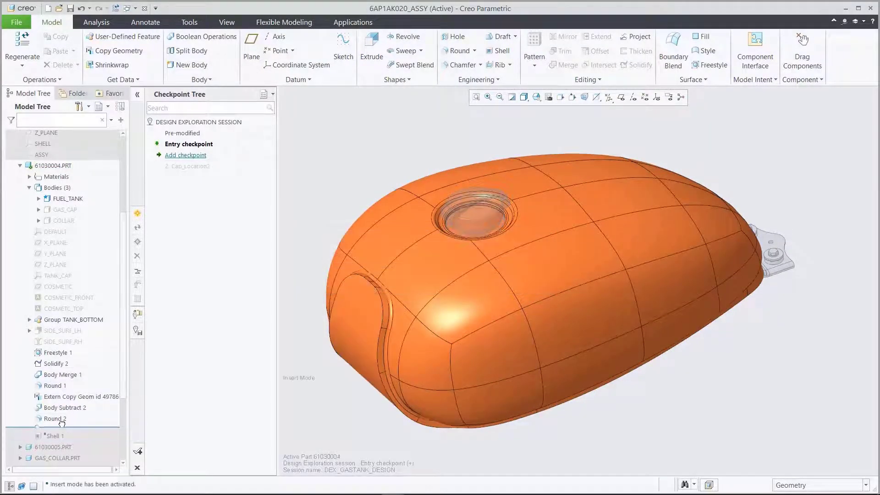
Step: Show the SIDE_SURF_LH and SIDE_SURF_RH surfaces
{"action": "left_click", "coordinate": [63, 342]}
{"action": "left_click", "coordinate": [63, 330], "text": "ctrl"}
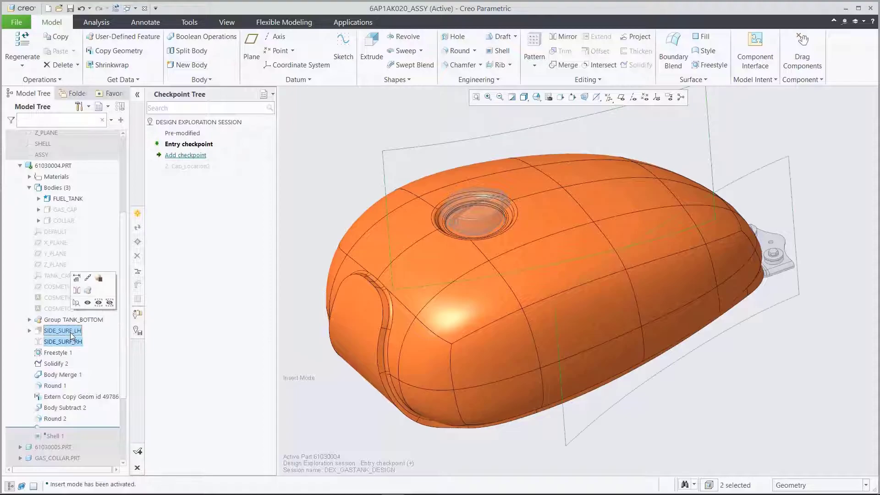
{"action": "left_click", "coordinate": [87, 302]}
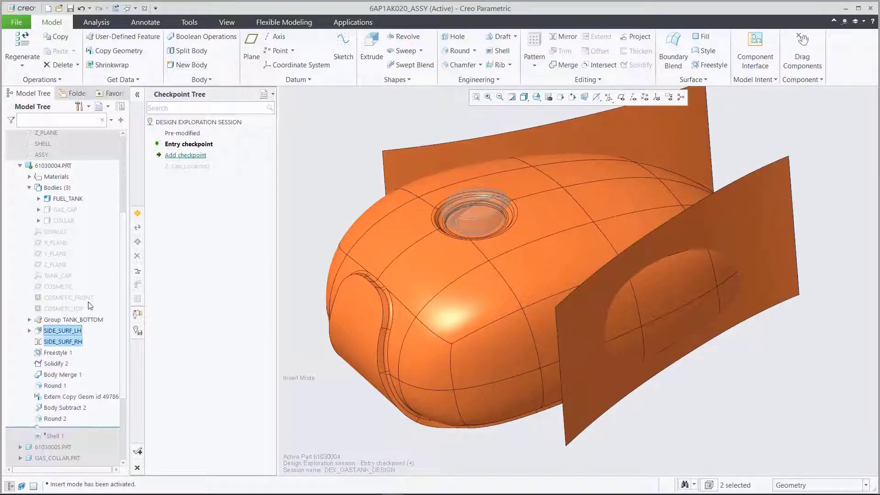
{"action": "left_click", "coordinate": [299, 242]}
Step: Solidify with the SIDE_SURF_RH surface, removing the tank material outside it on that side
{"action": "left_click", "coordinate": [536, 97]}
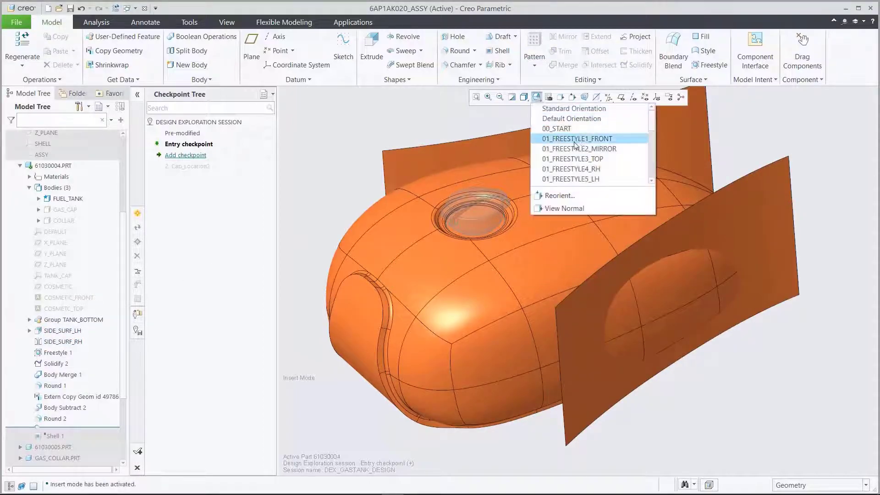
{"action": "left_click_drag", "start_coordinate": [650, 127], "coordinate": [649, 155]}
{"action": "left_click", "coordinate": [562, 140]}
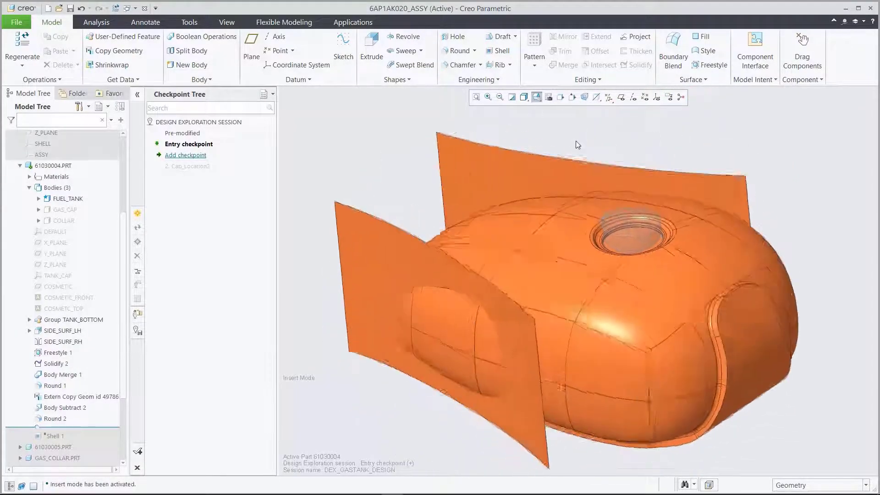
{"action": "left_click", "coordinate": [379, 248]}
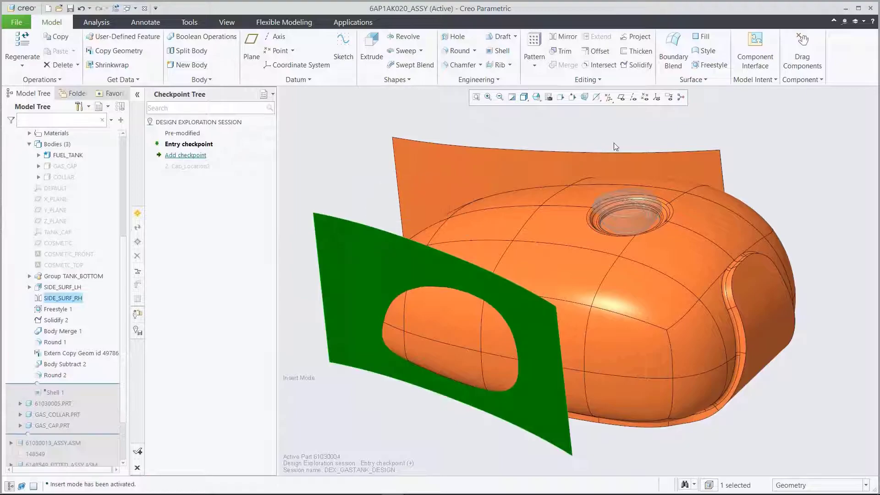
{"action": "left_click", "coordinate": [642, 67]}
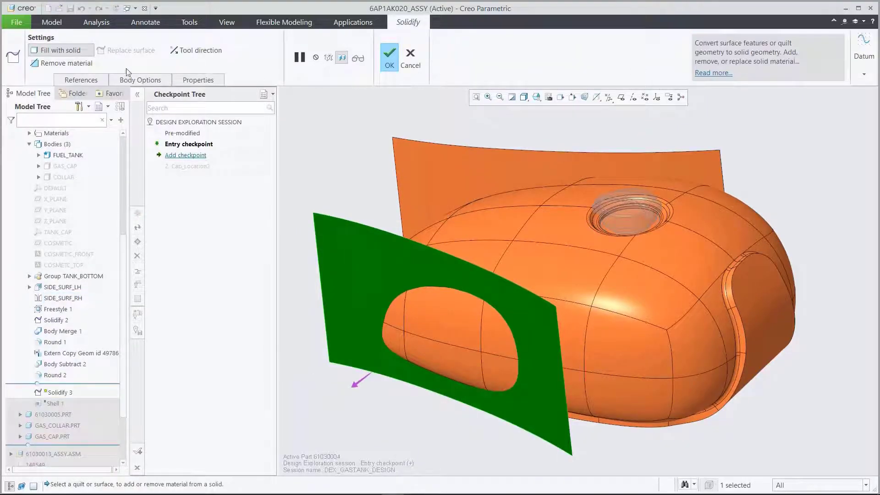
{"action": "left_click", "coordinate": [93, 64]}
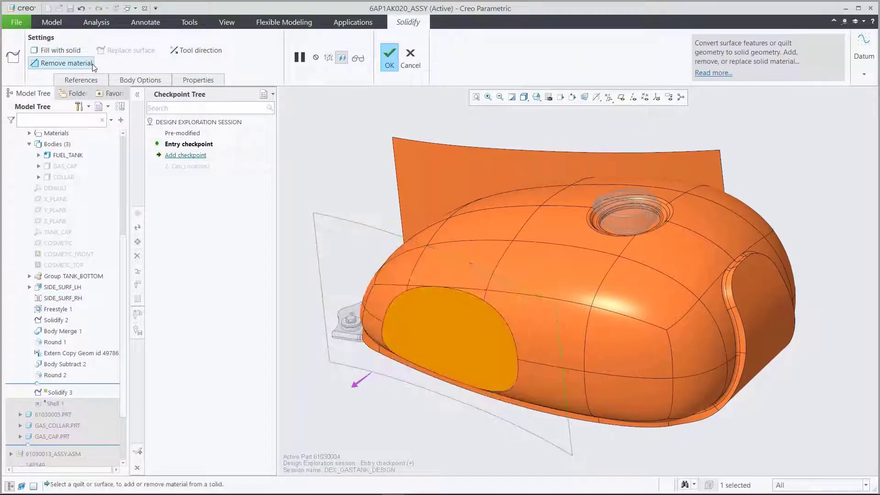
{"action": "left_click", "coordinate": [390, 57]}
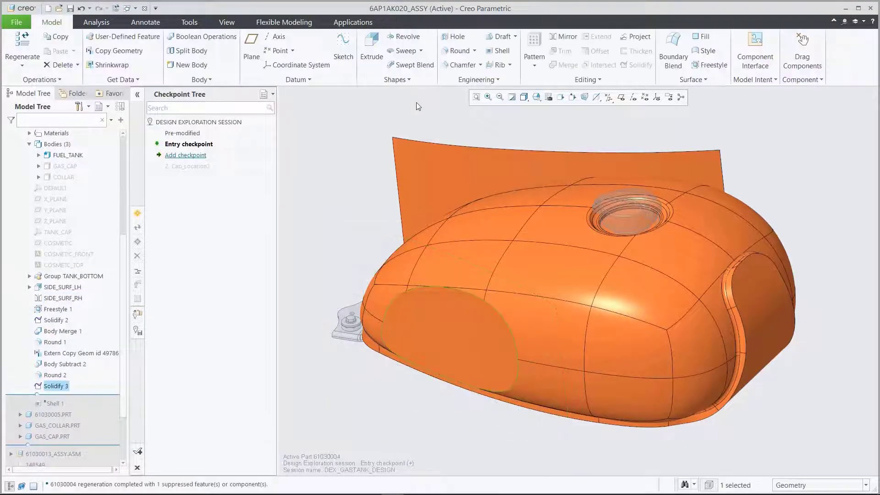
Step: Round the edge of the side cut made with SIDE_SURF_RH using a chordal round with a chord of 10
{"action": "left_click", "coordinate": [459, 50]}
{"action": "left_click", "coordinate": [392, 301]}
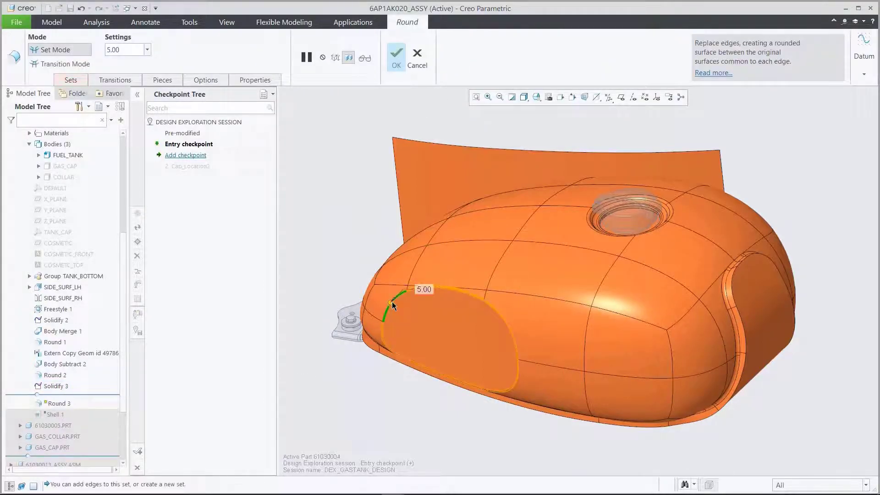
{"action": "left_click", "coordinate": [71, 80]}
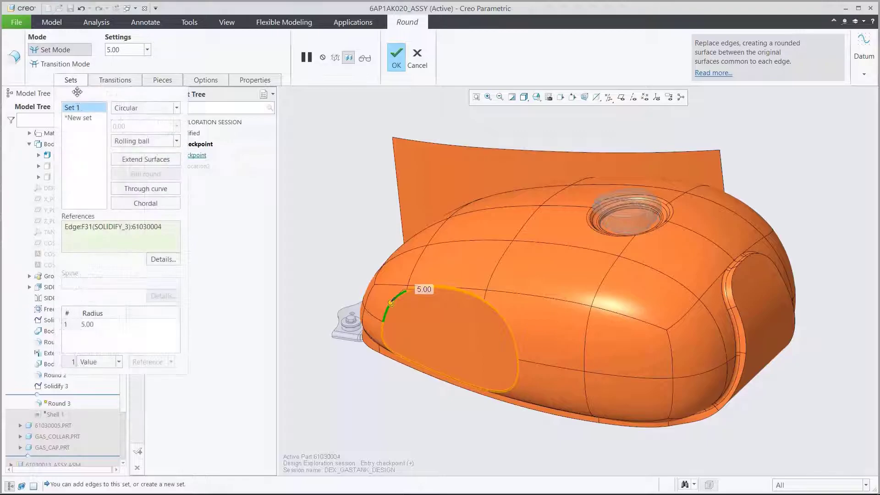
{"action": "left_click", "coordinate": [142, 205]}
{"action": "left_click", "coordinate": [136, 51]}
{"action": "type", "text": "1"}
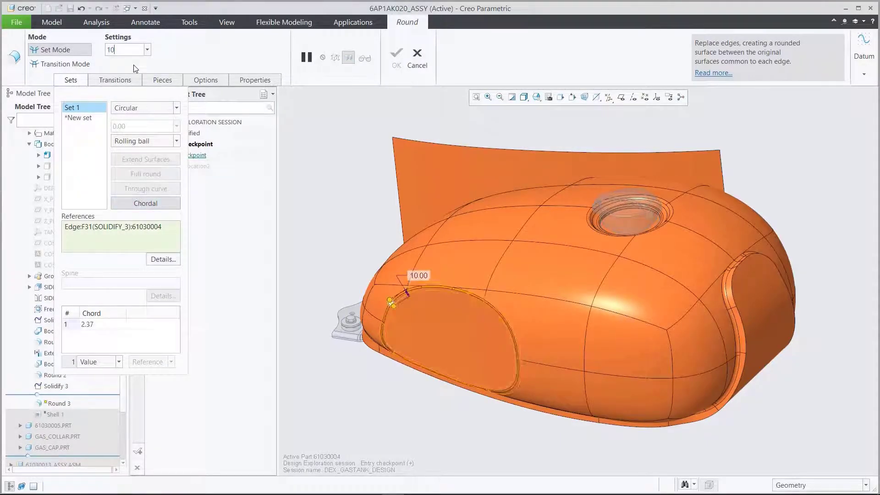
{"action": "type", "text": "0"}
{"action": "key", "text": "Return"}
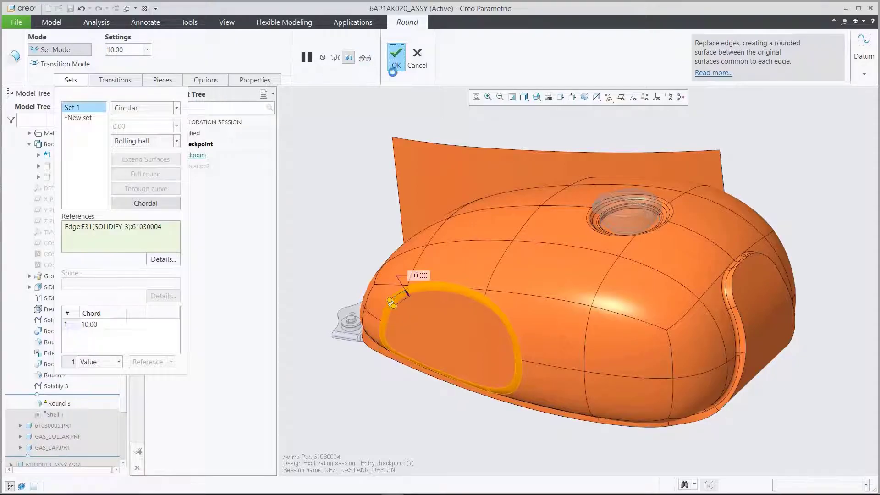
{"action": "left_click", "coordinate": [396, 58]}
Step: Solidify with the SIDE_SURF_LH surface, removing the tank material outside it on the opposite side
{"action": "left_click", "coordinate": [536, 96]}
{"action": "left_click", "coordinate": [560, 133]}
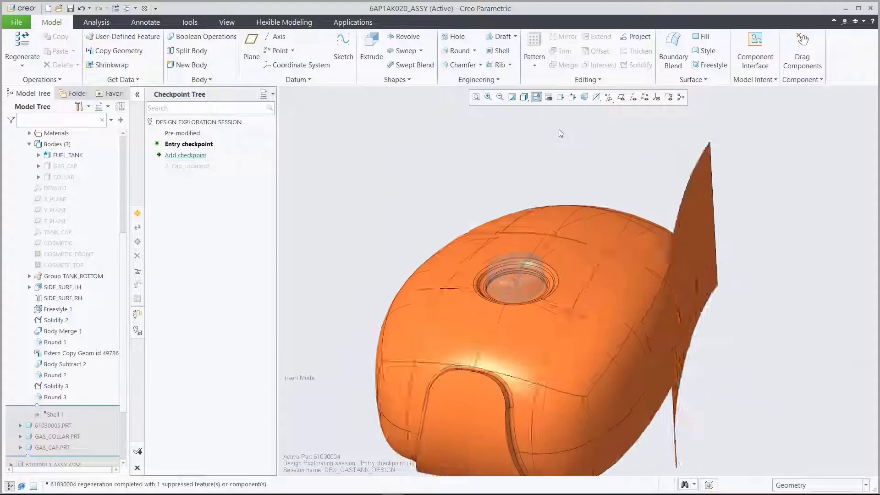
{"action": "left_click", "coordinate": [721, 204]}
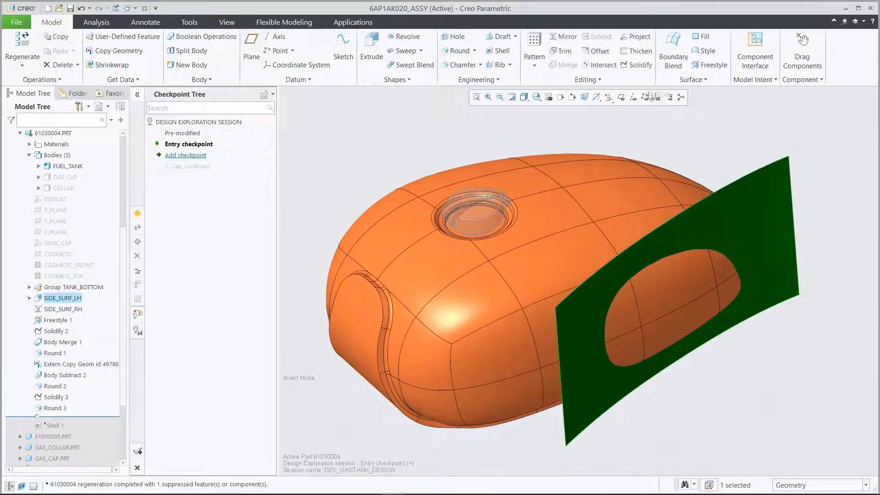
{"action": "left_click", "coordinate": [639, 65]}
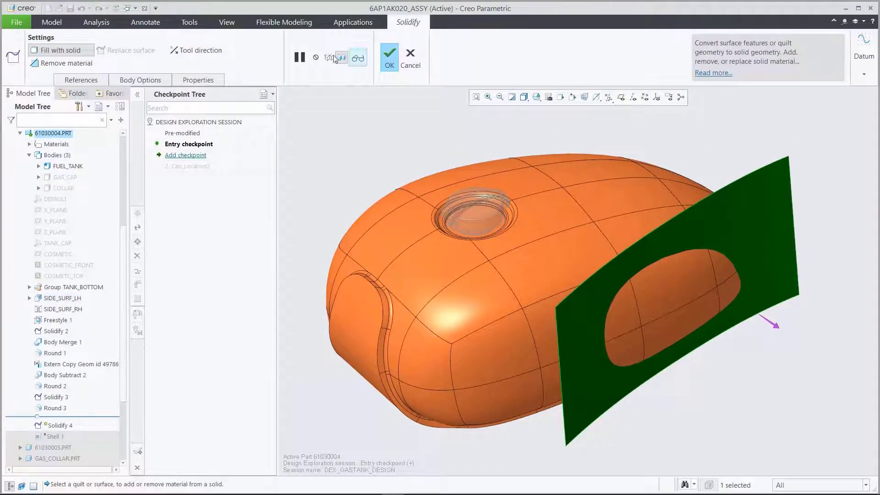
{"action": "left_click", "coordinate": [68, 64]}
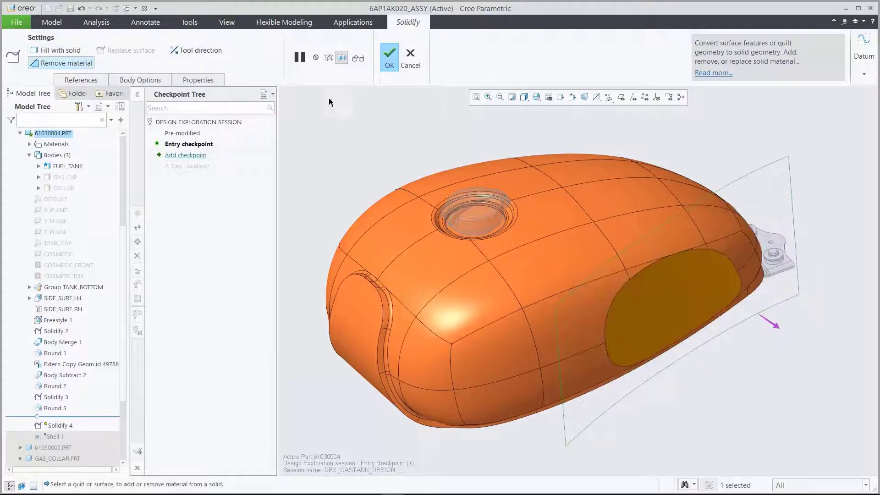
{"action": "left_click", "coordinate": [388, 58]}
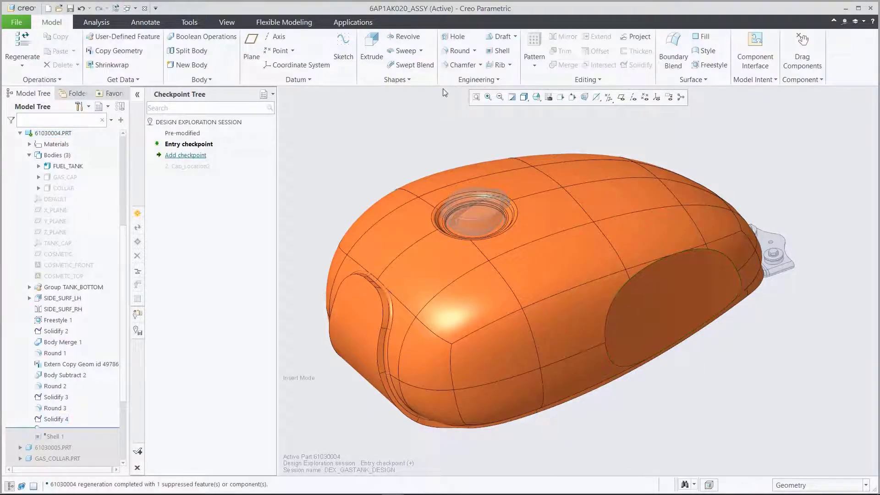
Step: Round the edge of the SIDE_SURF_LH side cut using a chordal round with a chord of 10
{"action": "left_click", "coordinate": [460, 51]}
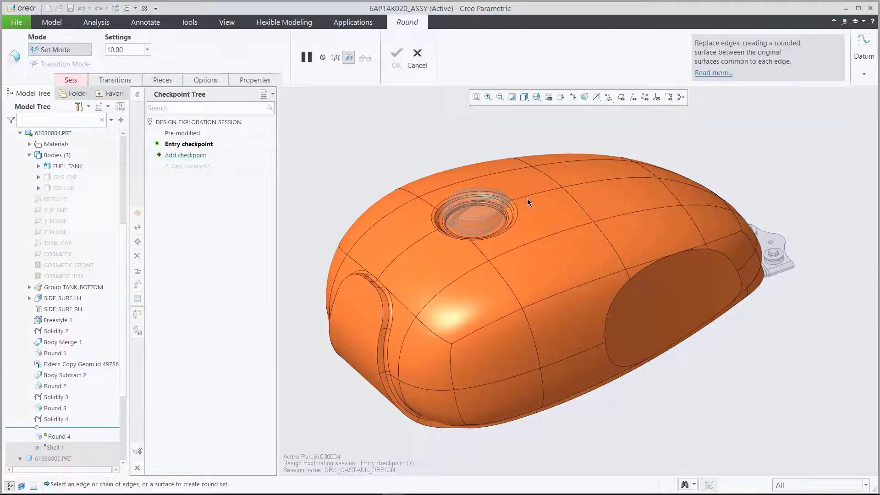
{"action": "left_click", "coordinate": [610, 309]}
{"action": "left_click", "coordinate": [71, 81]}
{"action": "left_click", "coordinate": [146, 203]}
{"action": "double_click", "coordinate": [114, 49]}
{"action": "type", "text": "10"}
{"action": "key", "text": "Return"}
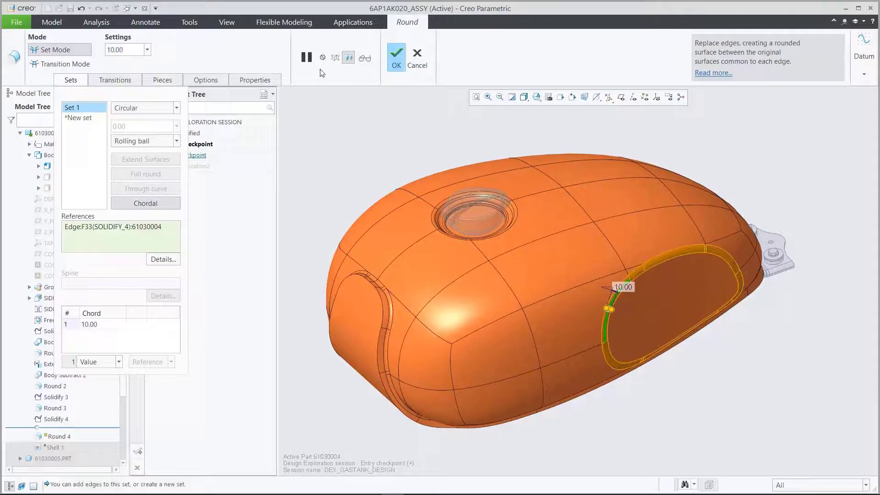
{"action": "left_click", "coordinate": [395, 58]}
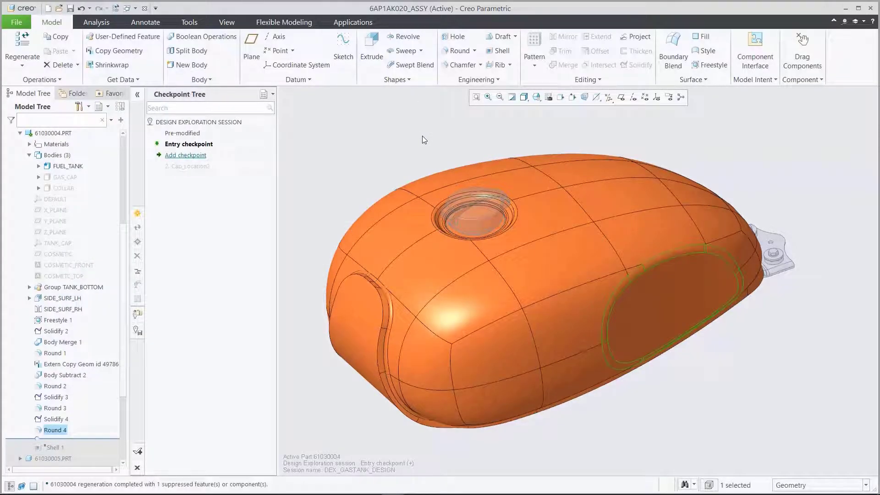
{"action": "left_click", "coordinate": [422, 136]}
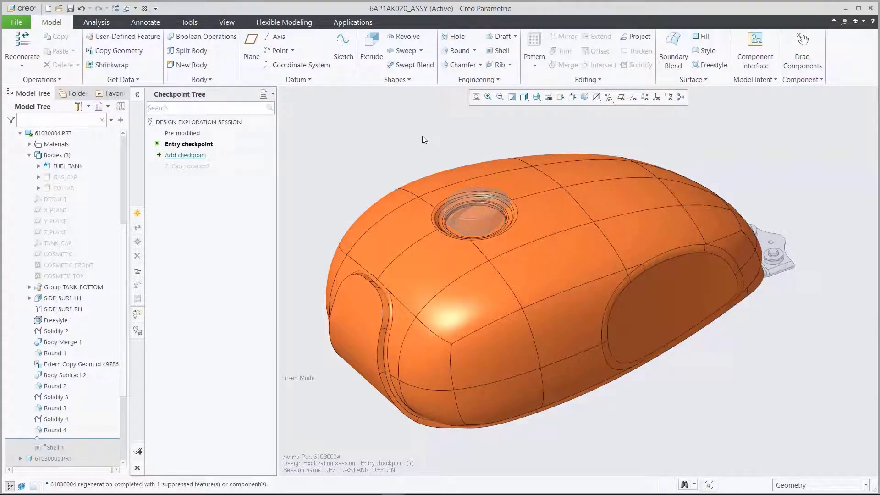
Step: Hide the SIDE_SURF_LH and SIDE_SURF_RH surfaces
{"action": "left_click", "coordinate": [69, 309]}
{"action": "left_click", "coordinate": [64, 298], "text": "ctrl"}
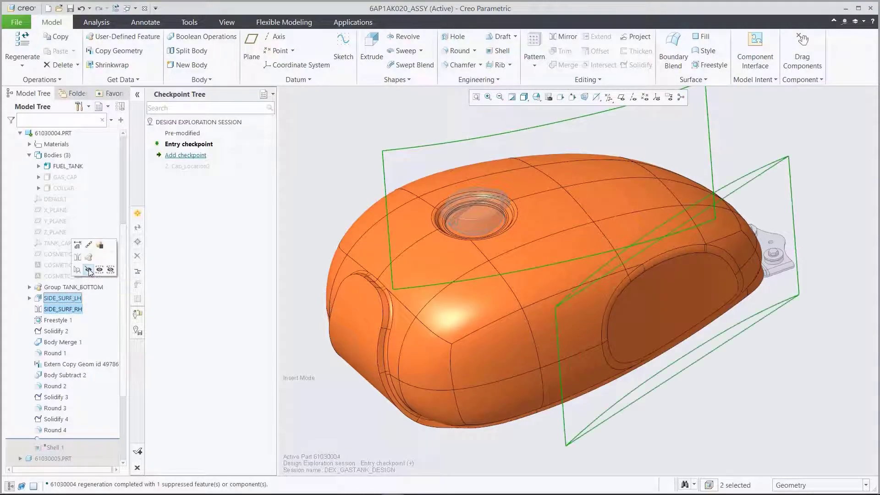
{"action": "left_click", "coordinate": [88, 270]}
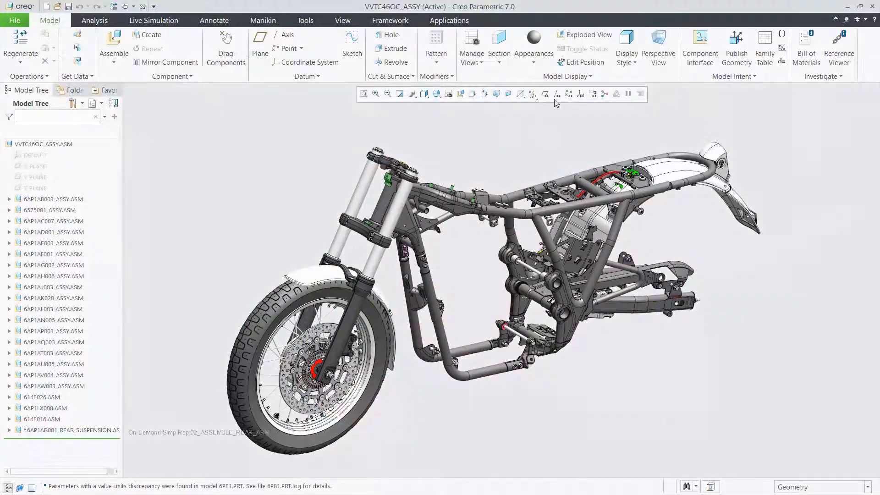
Step: Display the datum axes and points in the motorcycle assembly and activate the 6AP1AR001_REAR_SUSPENSION subassembly
{"action": "left_click", "coordinate": [557, 94]}
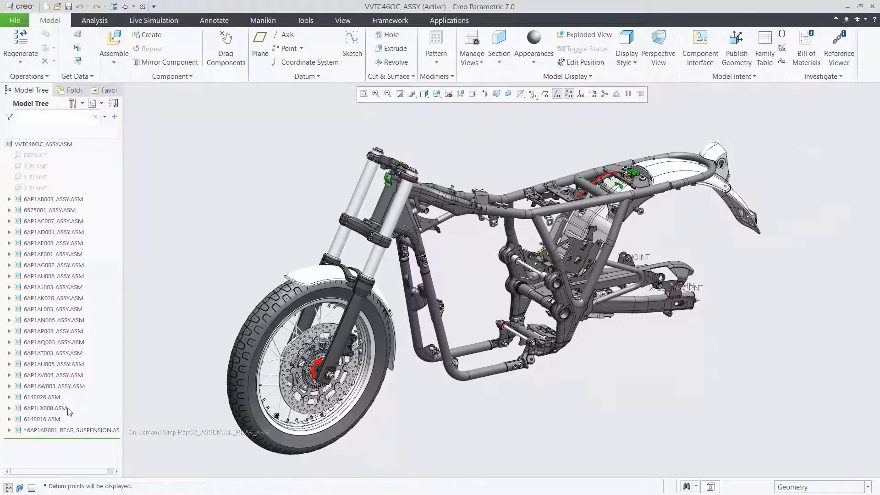
{"action": "left_click", "coordinate": [60, 430]}
{"action": "left_click", "coordinate": [65, 390]}
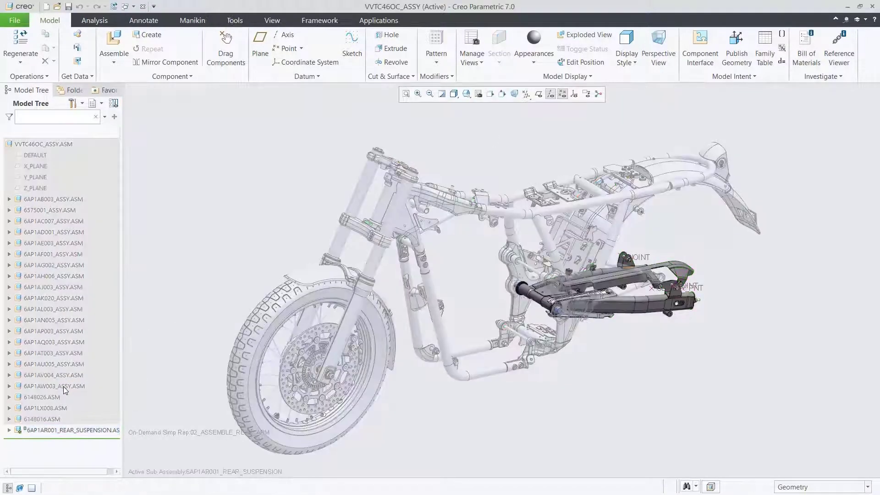
{"action": "left_click", "coordinate": [9, 430]}
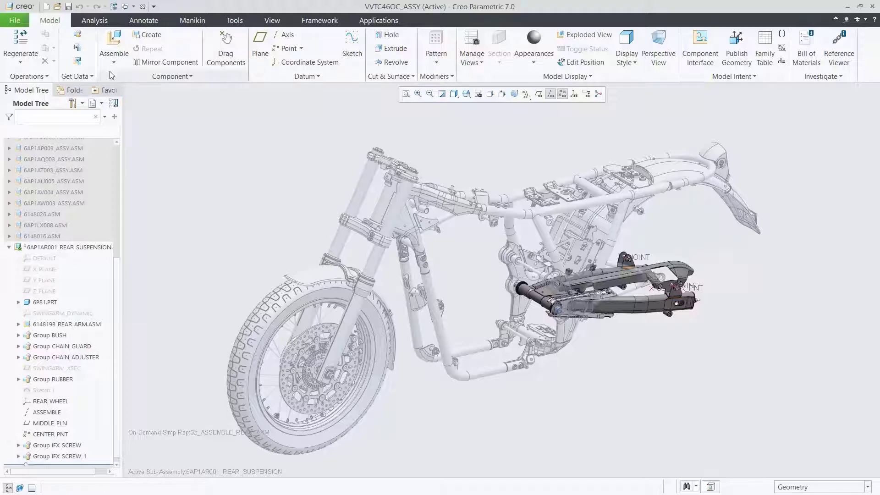
Step: Bring the shock absorber 6148077_assy.asm into the rear suspension as a component for placement
{"action": "left_click", "coordinate": [114, 41]}
{"action": "left_click", "coordinate": [623, 148]}
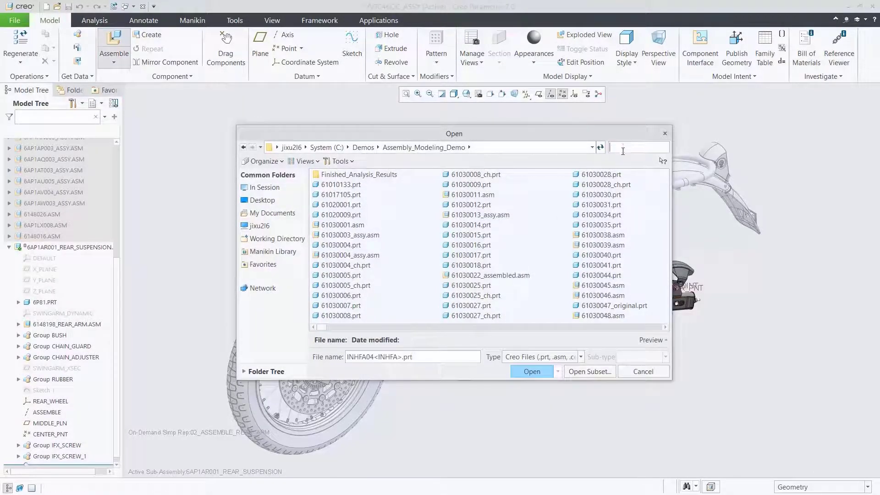
{"action": "type", "text": "6148077"}
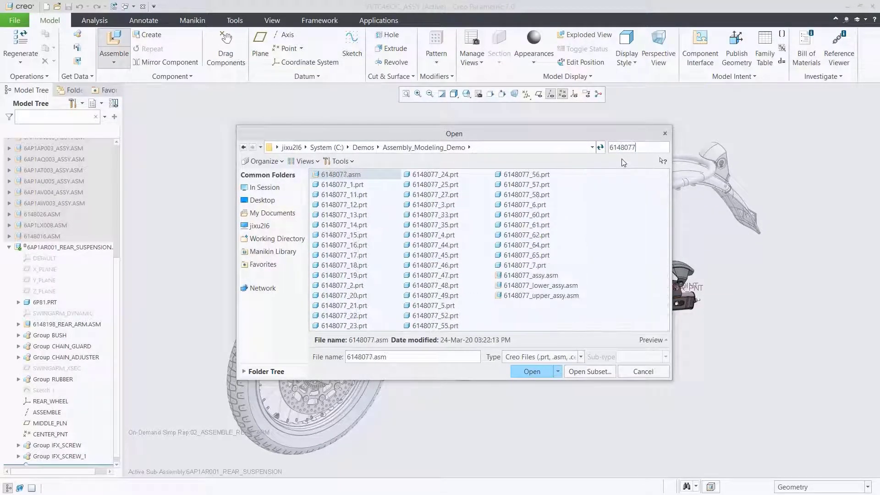
{"action": "left_click", "coordinate": [547, 276]}
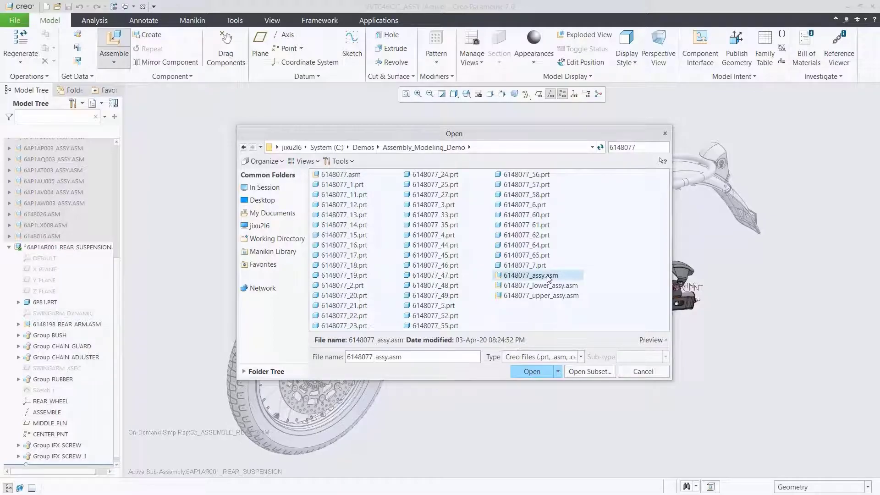
{"action": "left_click", "coordinate": [529, 369]}
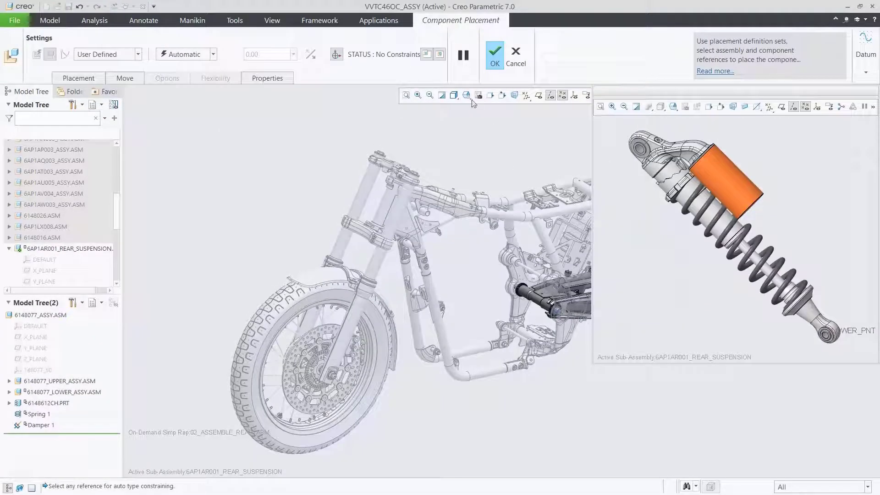
Step: Add a Ball connection joining the shock's LOWER_PNT to the joint point at the left-hand swingarm bracket
{"action": "left_click", "coordinate": [467, 95]}
{"action": "scroll", "coordinate": [541, 138], "scroll_direction": "down", "scroll_amount": 2}
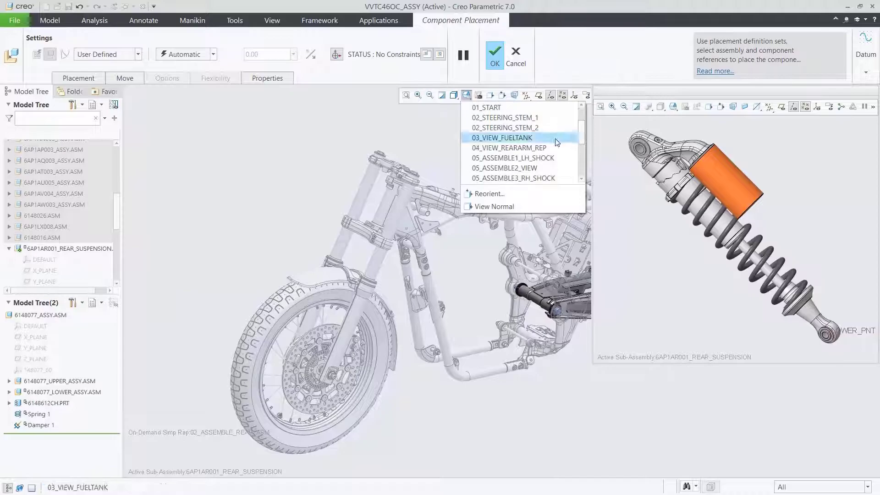
{"action": "left_click", "coordinate": [541, 158]}
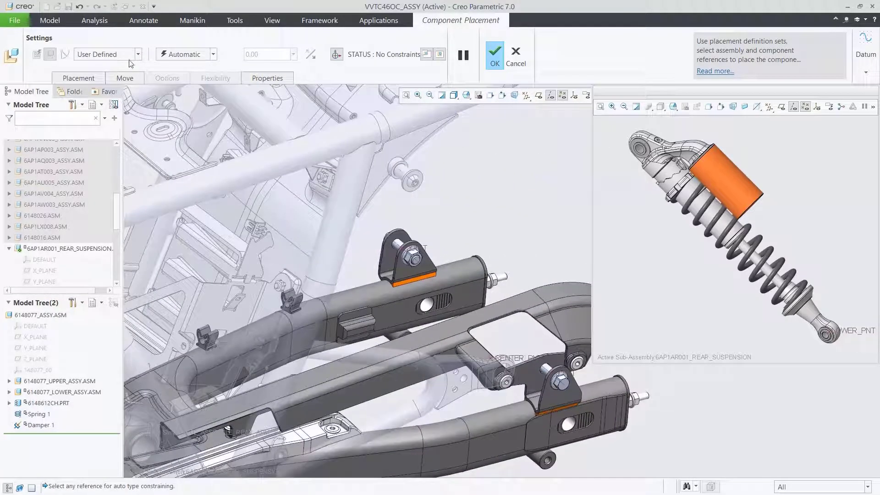
{"action": "left_click", "coordinate": [125, 54]}
{"action": "left_click", "coordinate": [94, 126]}
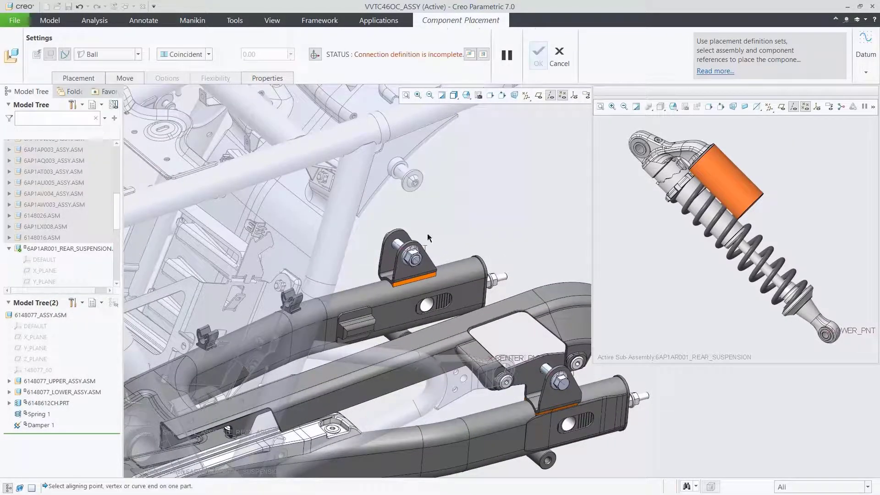
{"action": "left_click", "coordinate": [832, 336]}
{"action": "left_click", "coordinate": [566, 373]}
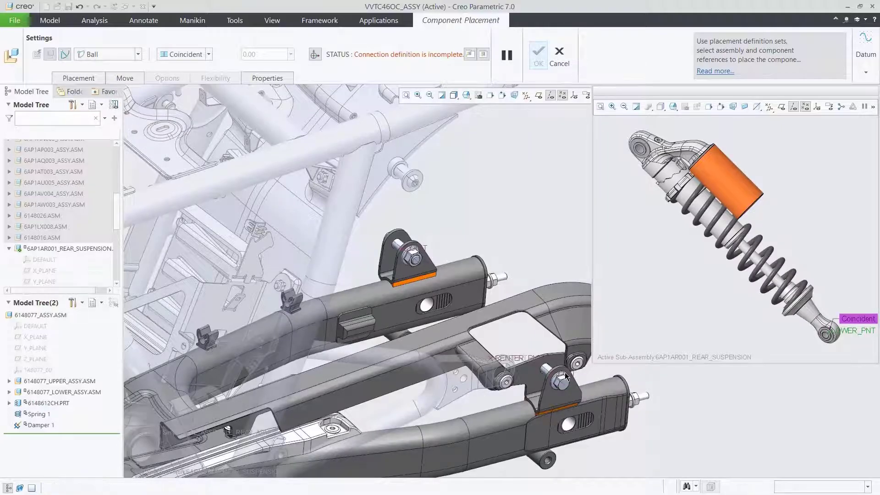
Step: Add a Cylinder connection aligning the shock's upper axis with the frame's upper mounting bolt axis and complete the placement
{"action": "left_click", "coordinate": [98, 77]}
{"action": "left_click", "coordinate": [86, 181]}
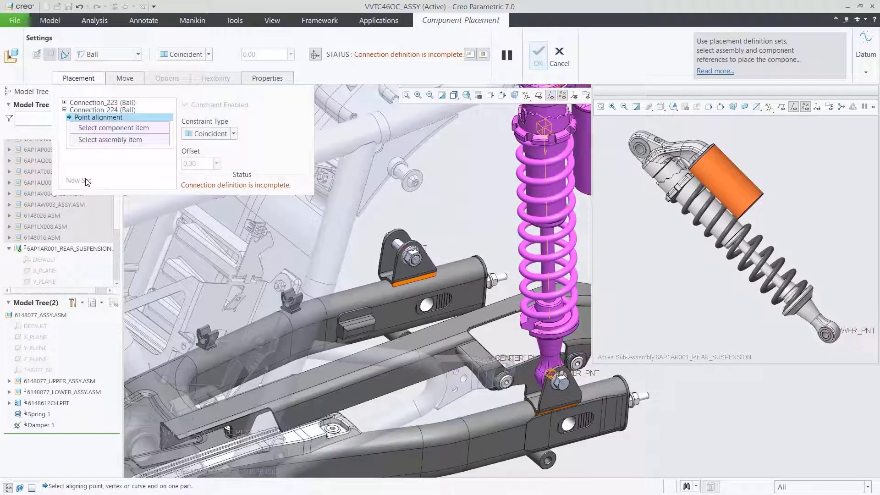
{"action": "left_click", "coordinate": [131, 110]}
{"action": "left_click", "coordinate": [244, 165]}
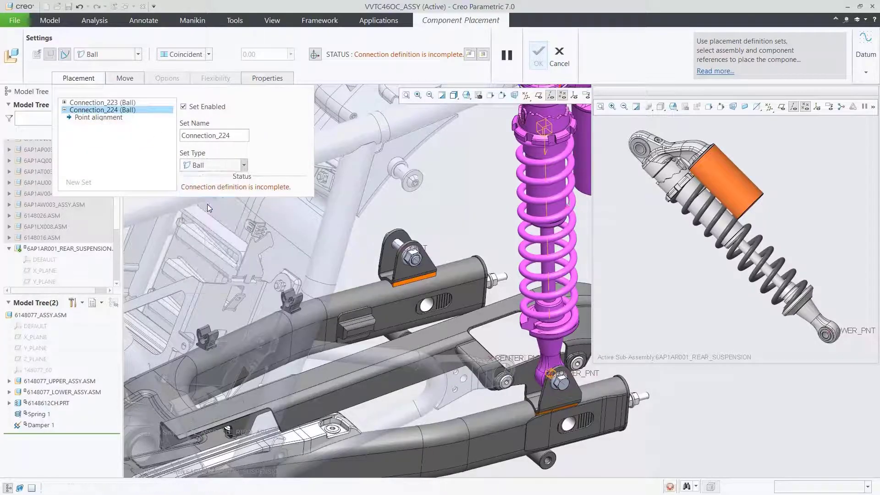
{"action": "left_click", "coordinate": [642, 153]}
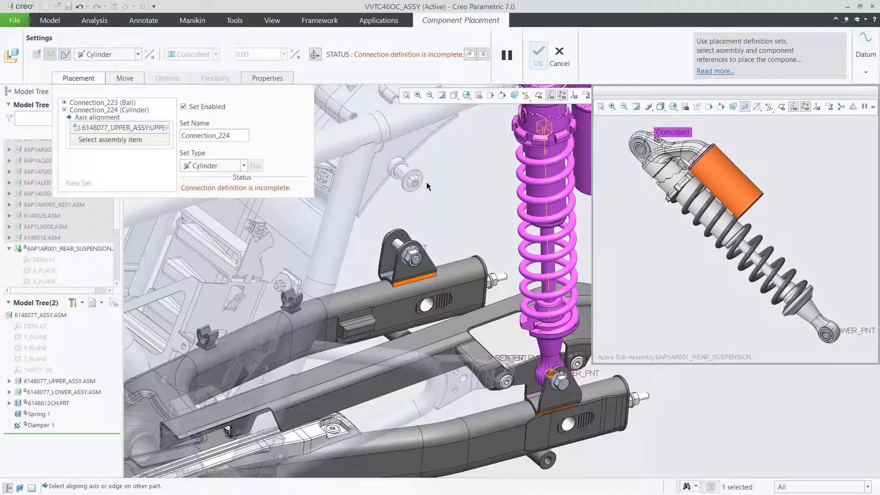
{"action": "left_click", "coordinate": [402, 174]}
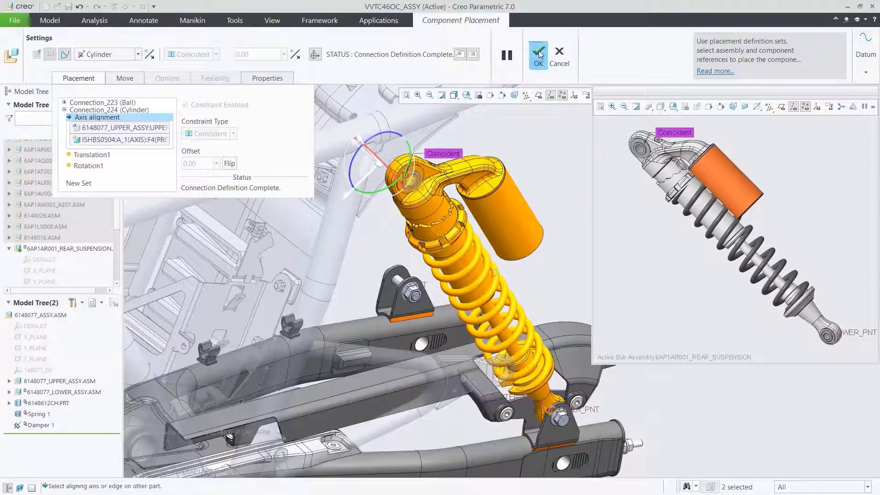
{"action": "left_click", "coordinate": [538, 51]}
Step: Start a Repeat of the placed shock absorber 6148077_ASSY.ASM and orient the model towards the opposite swingarm bracket
{"action": "left_click", "coordinate": [466, 95]}
{"action": "scroll", "coordinate": [582, 134], "scroll_direction": "down", "scroll_amount": 2}
{"action": "left_click", "coordinate": [535, 151]}
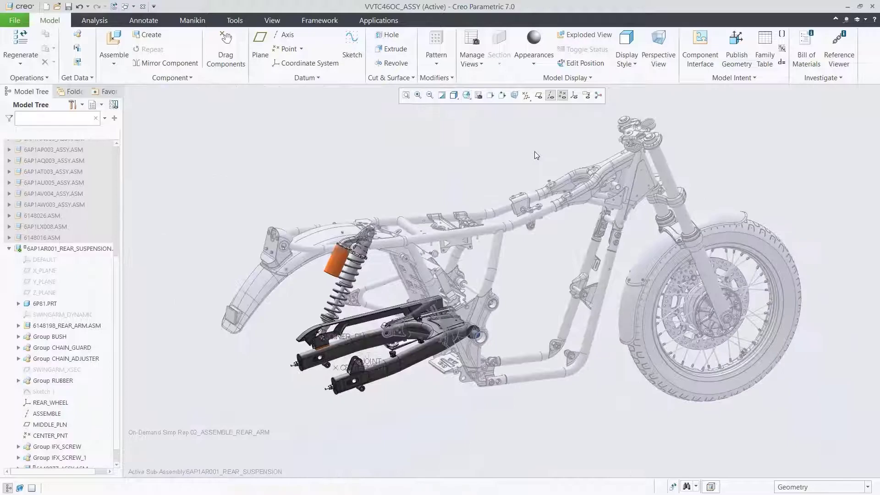
{"action": "scroll", "coordinate": [69, 389], "scroll_direction": "down", "scroll_amount": 1}
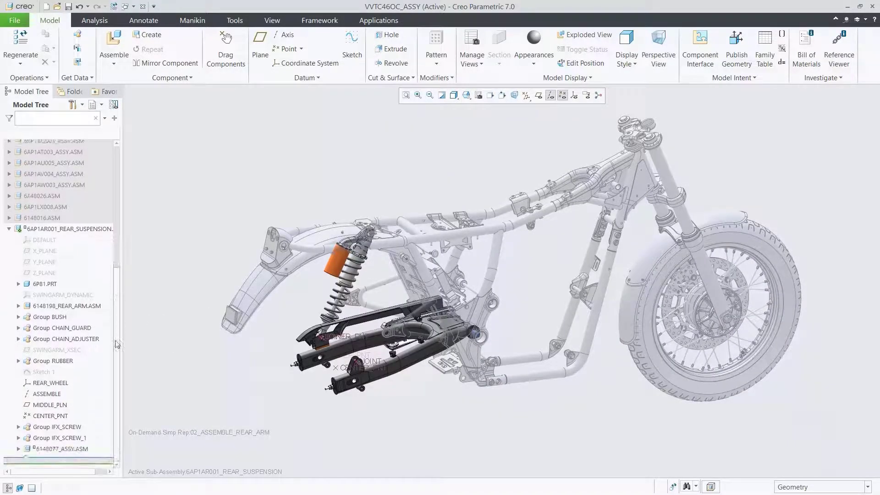
{"action": "left_click", "coordinate": [80, 450]}
{"action": "left_click", "coordinate": [148, 49]}
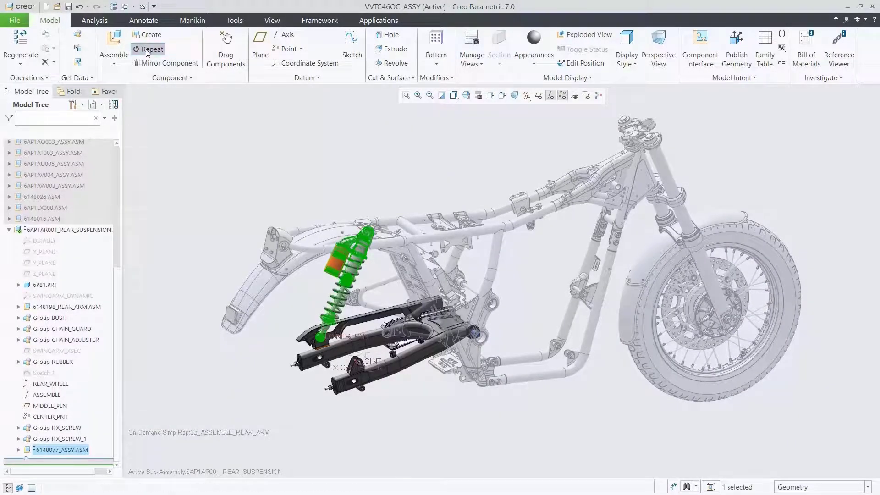
{"action": "left_click", "coordinate": [466, 96]}
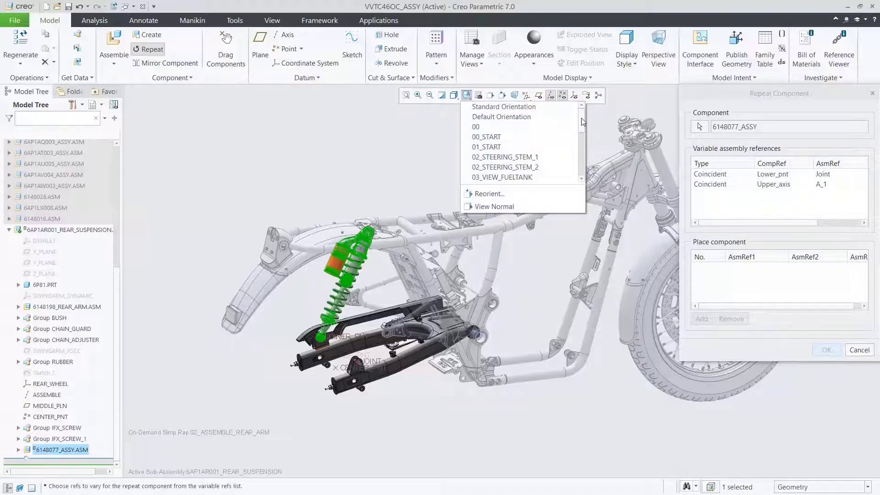
{"action": "scroll", "coordinate": [527, 137], "scroll_direction": "down", "scroll_amount": 2}
{"action": "left_click", "coordinate": [543, 155]}
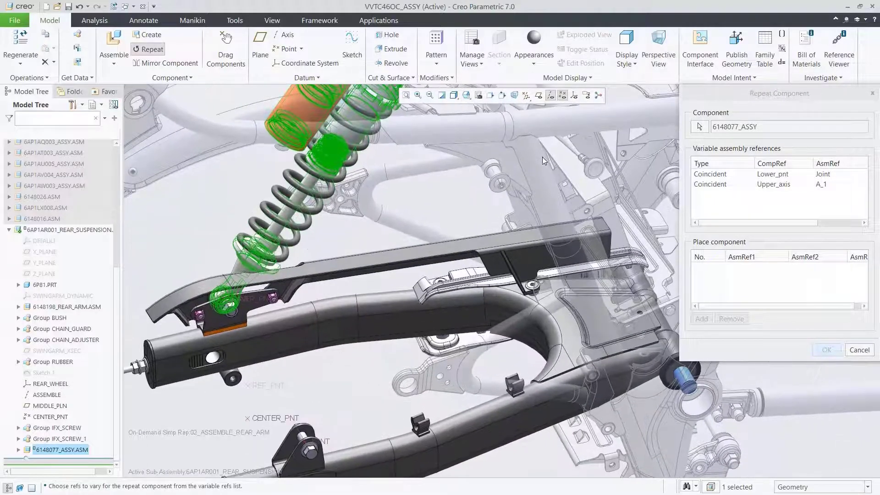
Step: Vary both the Lower_pnt and Upper_axis references and place a second shock on the opposite bracket's joint point and frame bolt axis
{"action": "left_click", "coordinate": [711, 176]}
{"action": "left_click", "coordinate": [713, 184], "text": "ctrl"}
{"action": "left_click", "coordinate": [701, 319]}
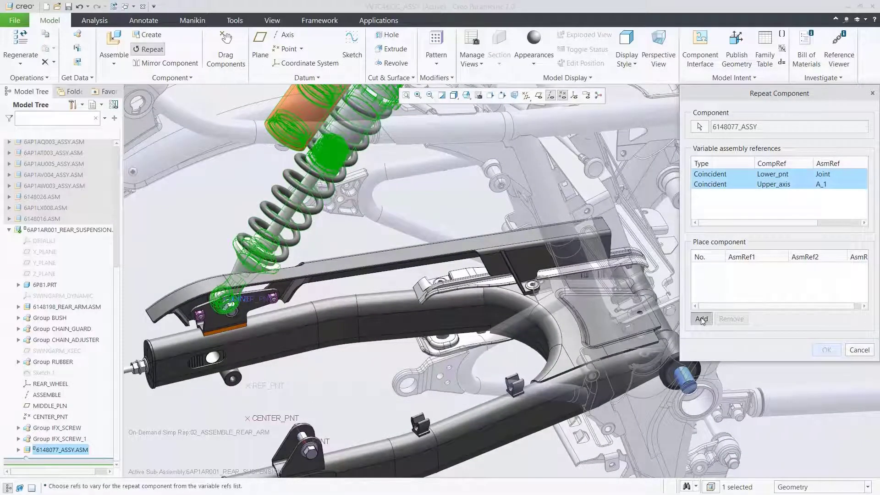
{"action": "left_click", "coordinate": [327, 442]}
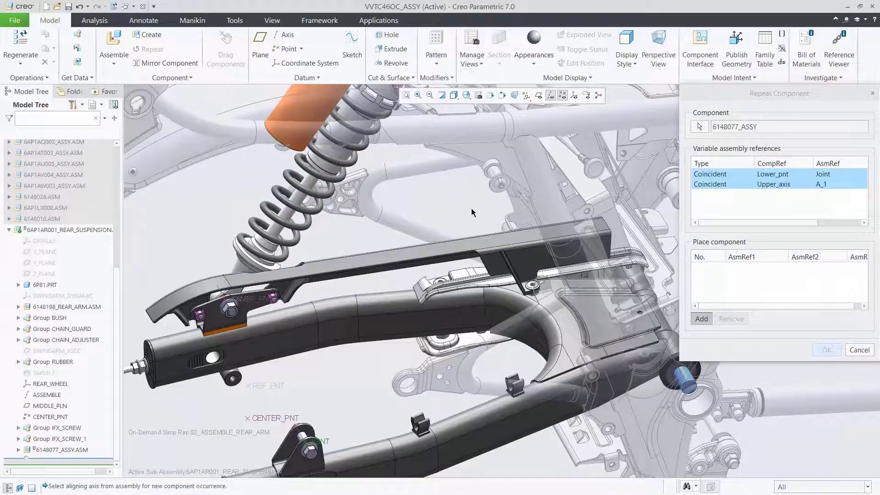
{"action": "left_click", "coordinate": [493, 174]}
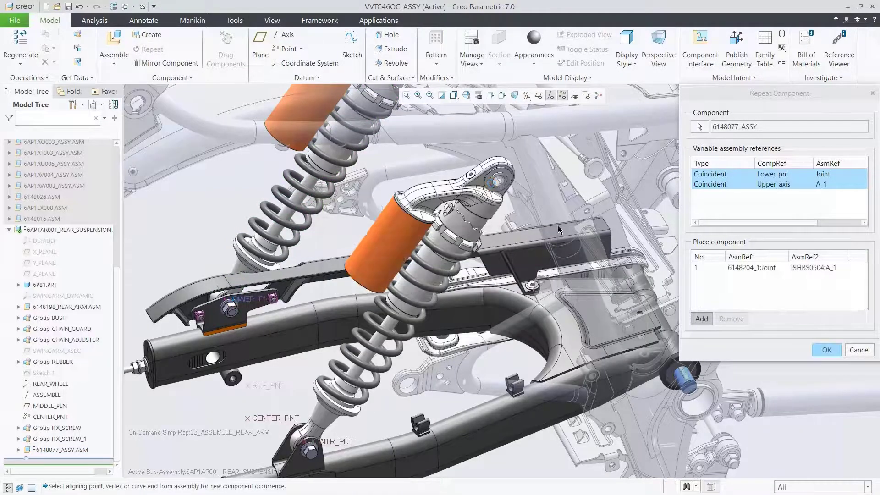
{"action": "left_click", "coordinate": [825, 350]}
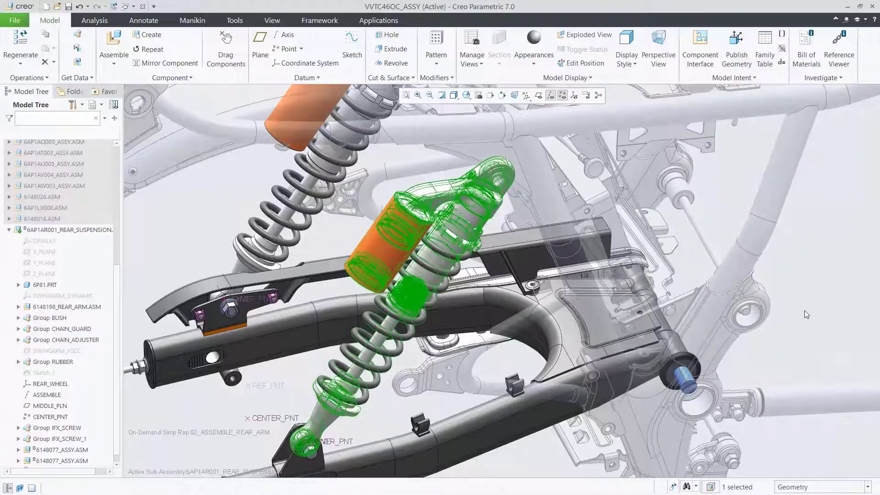
Step: Hide the datum points and axes and switch to a saved view showing both shocks on the swingarm
{"action": "left_click", "coordinate": [562, 96]}
{"action": "left_click", "coordinate": [551, 97]}
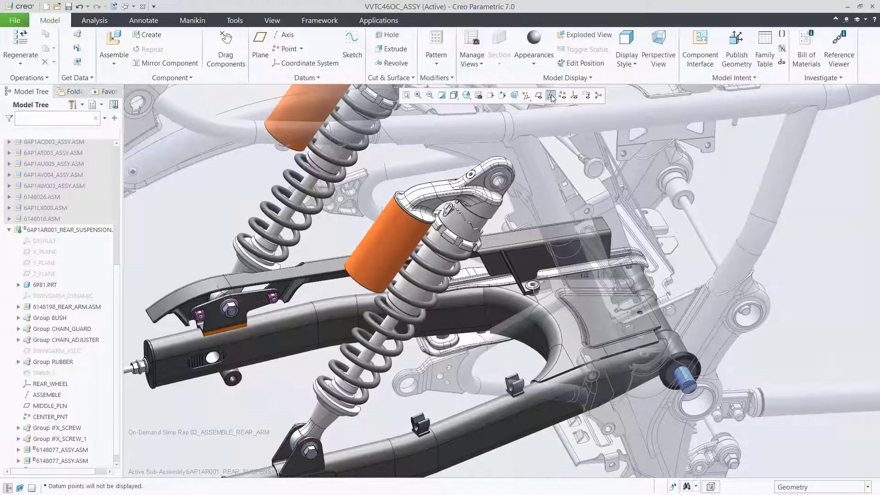
{"action": "left_click", "coordinate": [466, 95]}
{"action": "scroll", "coordinate": [581, 143], "scroll_direction": "down", "scroll_amount": 3}
{"action": "left_click", "coordinate": [503, 154]}
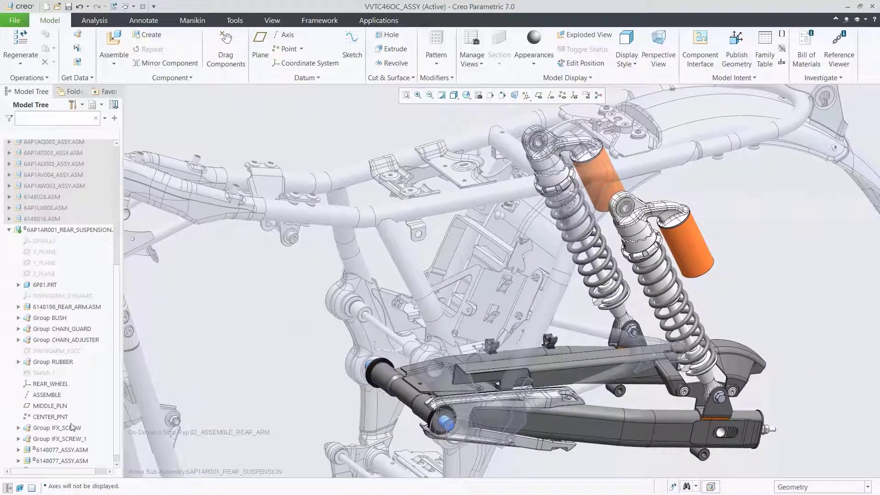
Step: Highlight Group IFX_SCREW and Group IFX_SCREW_1 in the assembly to locate the existing bracket fasteners
{"action": "left_click", "coordinate": [77, 427]}
{"action": "left_click", "coordinate": [69, 439]}
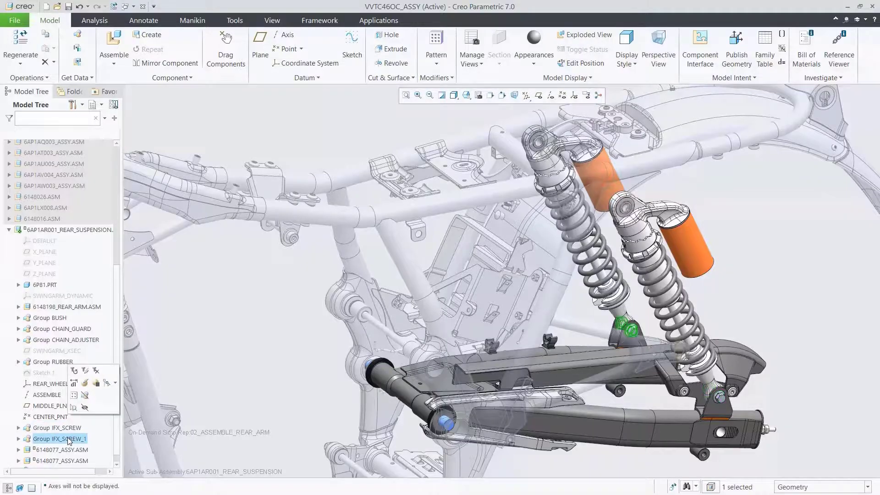
{"action": "left_click", "coordinate": [184, 365]}
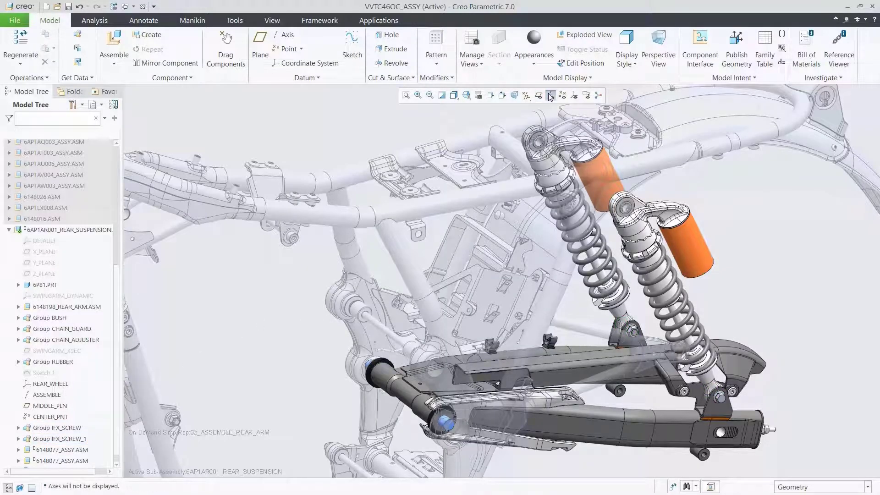
Step: Start an intelligent screw fastener on the swingarm pivot's reference axis, with the pin's opposite end faces as screw head and nut surfaces
{"action": "left_click", "coordinate": [466, 95]}
{"action": "scroll", "coordinate": [495, 138], "scroll_direction": "down", "scroll_amount": 5}
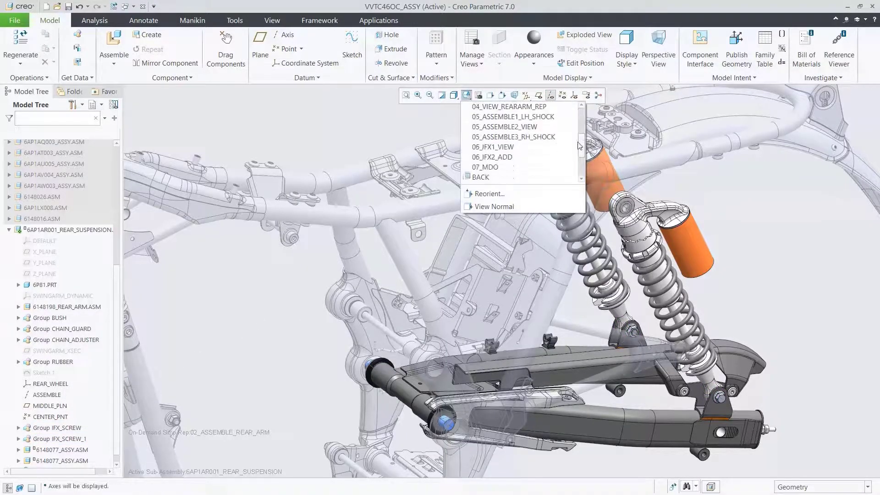
{"action": "left_click", "coordinate": [508, 153]}
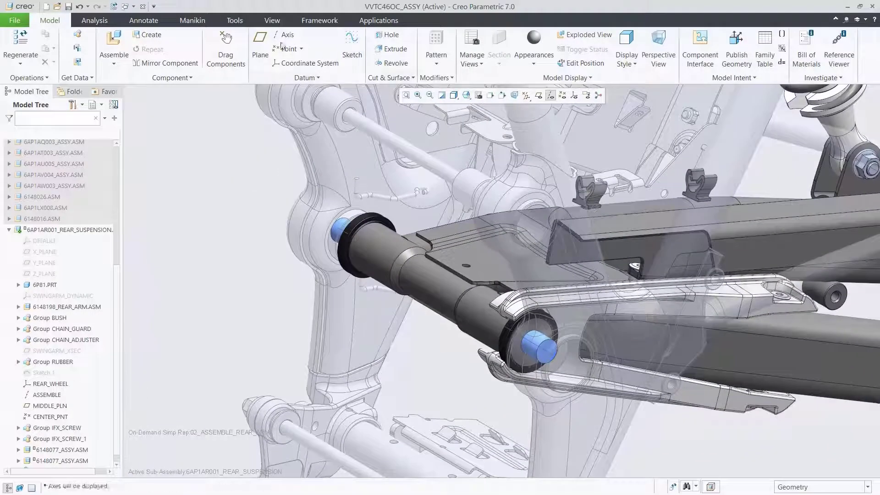
{"action": "left_click", "coordinate": [234, 21]}
{"action": "left_click", "coordinate": [799, 46]}
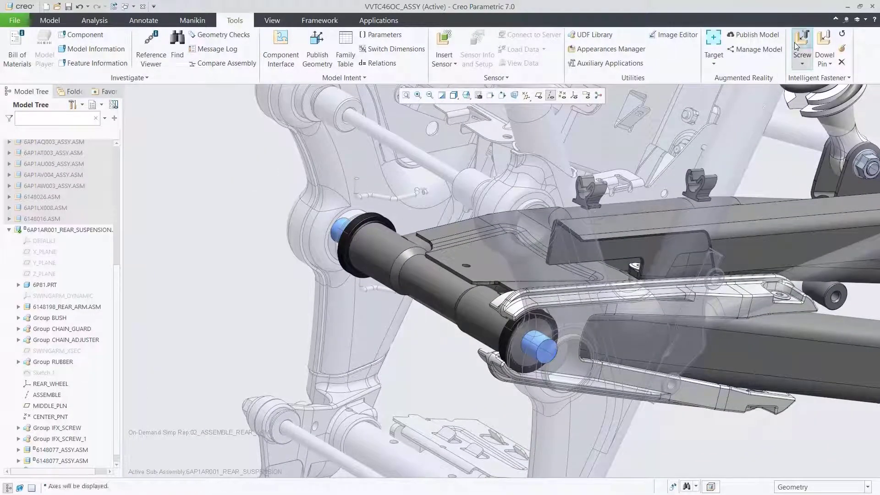
{"action": "left_click", "coordinate": [535, 346]}
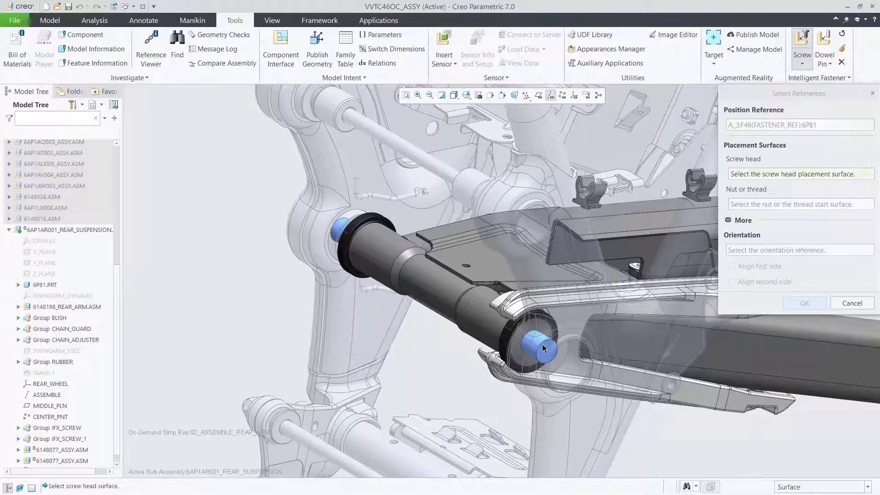
{"action": "left_click", "coordinate": [547, 348]}
{"action": "right_click", "coordinate": [341, 228]}
{"action": "left_click", "coordinate": [328, 247]}
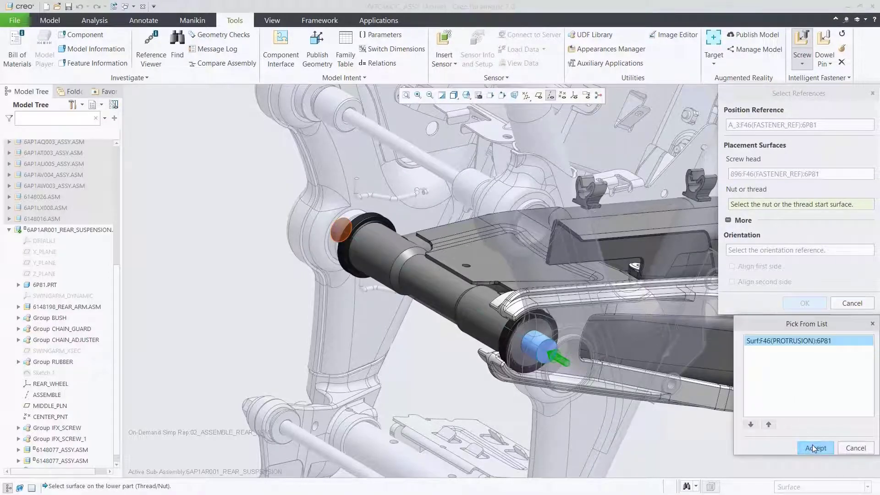
{"action": "left_click", "coordinate": [813, 448]}
{"action": "left_click", "coordinate": [808, 304]}
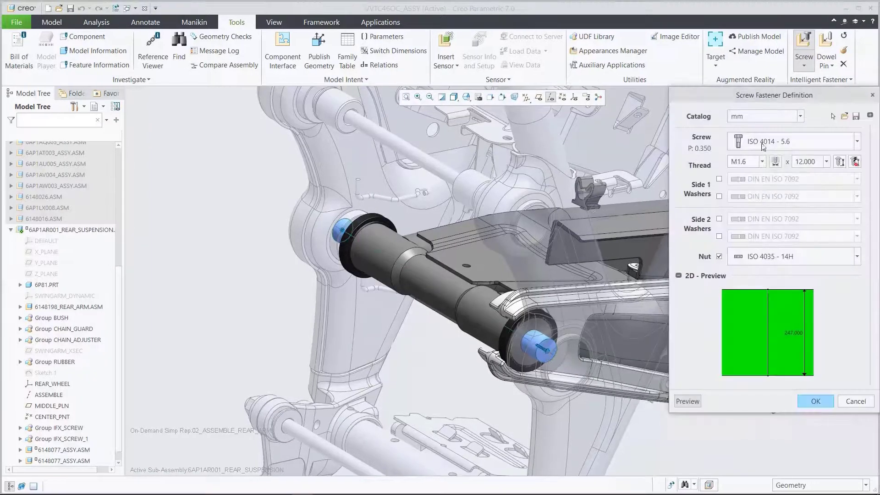
Step: Define the pivot screw from the ISO catalog as Hex Flange Bolt, ISO 4162, thread M16x2 with length 270
{"action": "left_click", "coordinate": [799, 116]}
{"action": "left_click", "coordinate": [748, 211]}
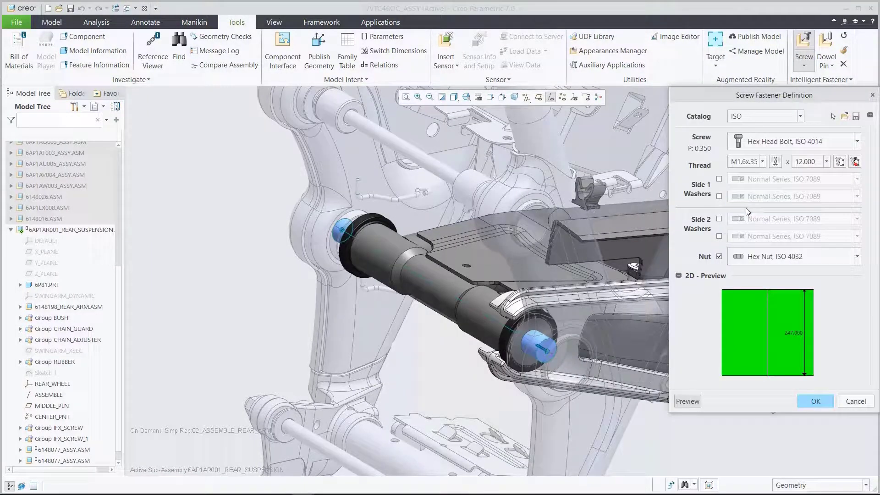
{"action": "left_click", "coordinate": [773, 144]}
{"action": "left_click", "coordinate": [752, 250]}
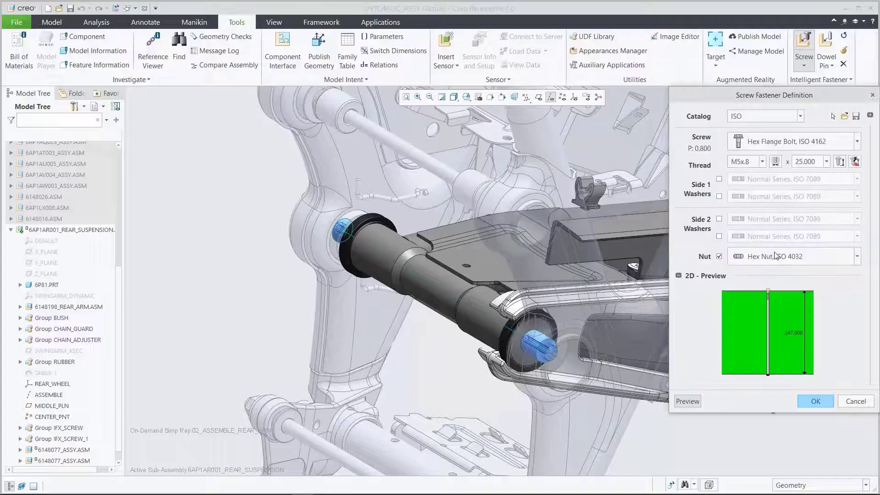
{"action": "left_click", "coordinate": [762, 161]}
{"action": "left_click", "coordinate": [747, 224]}
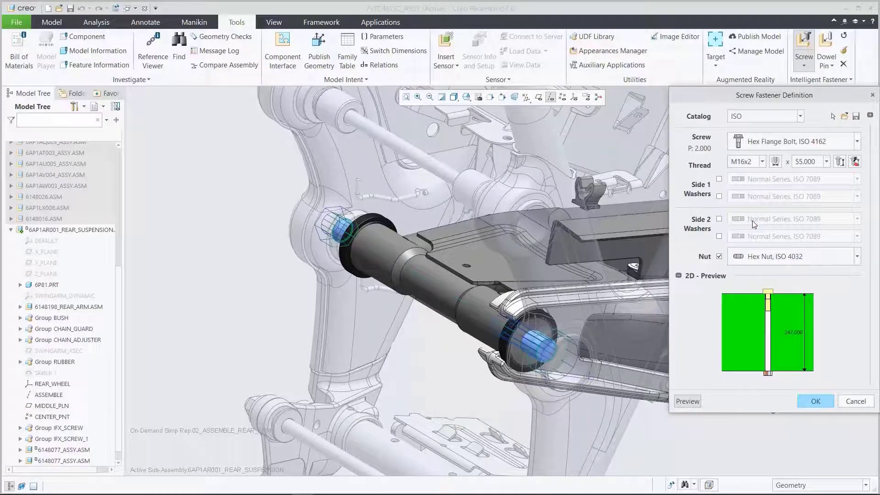
{"action": "left_click", "coordinate": [827, 161]}
{"action": "left_click", "coordinate": [807, 304]}
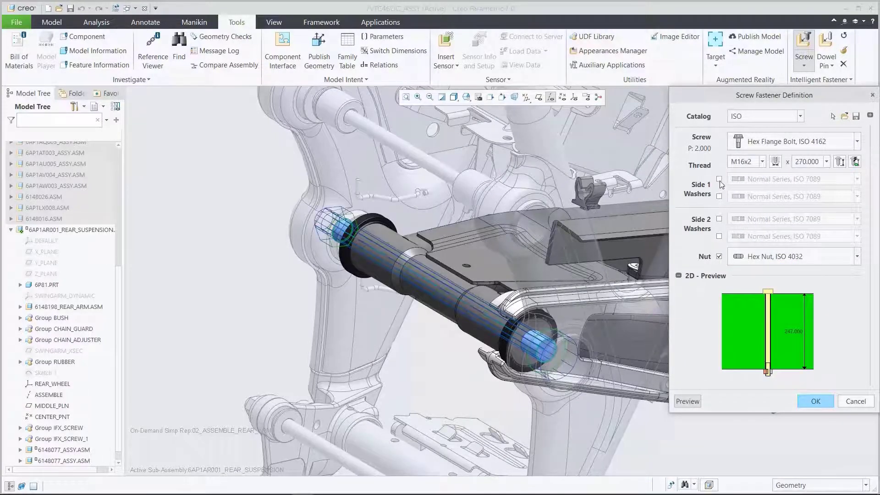
Step: Add one Normal Series, ISO 7089 washer per side and a Hex Nut with Flange, ISO 4161, and insert the pivot fastener
{"action": "left_click", "coordinate": [719, 179]}
{"action": "left_click", "coordinate": [763, 179]}
{"action": "left_click", "coordinate": [770, 195]}
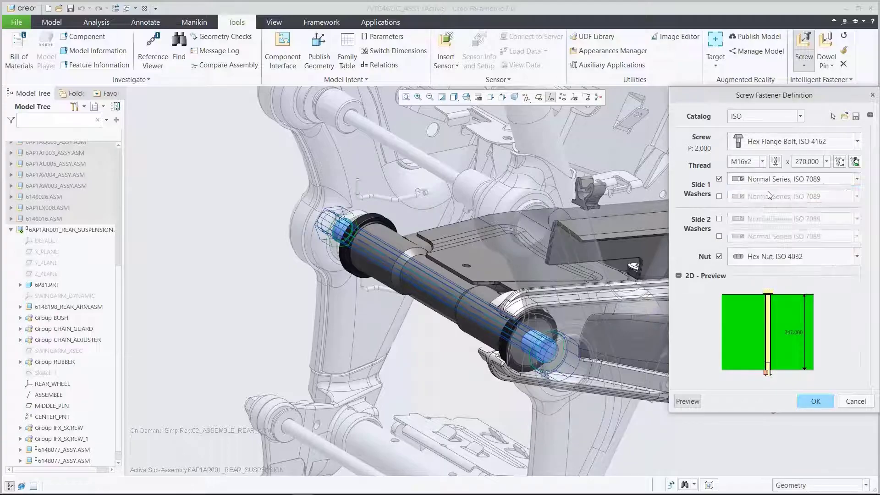
{"action": "left_click", "coordinate": [720, 220]}
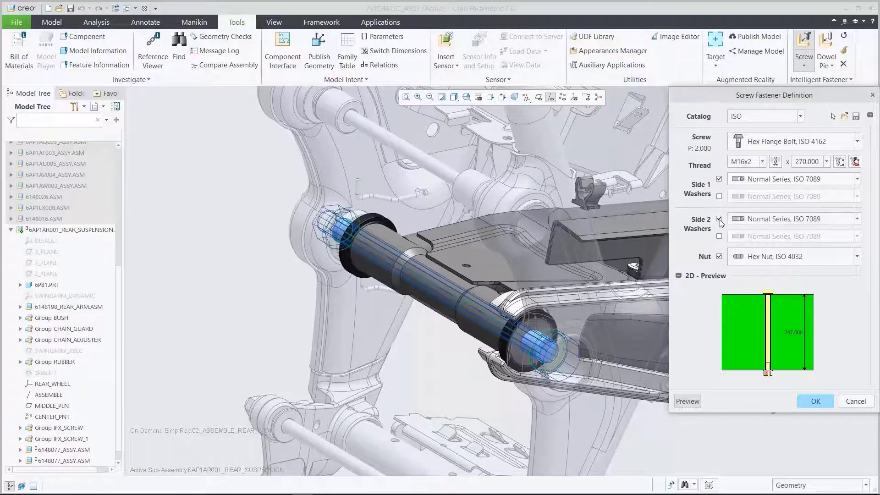
{"action": "left_click", "coordinate": [782, 259]}
{"action": "left_click", "coordinate": [763, 91]}
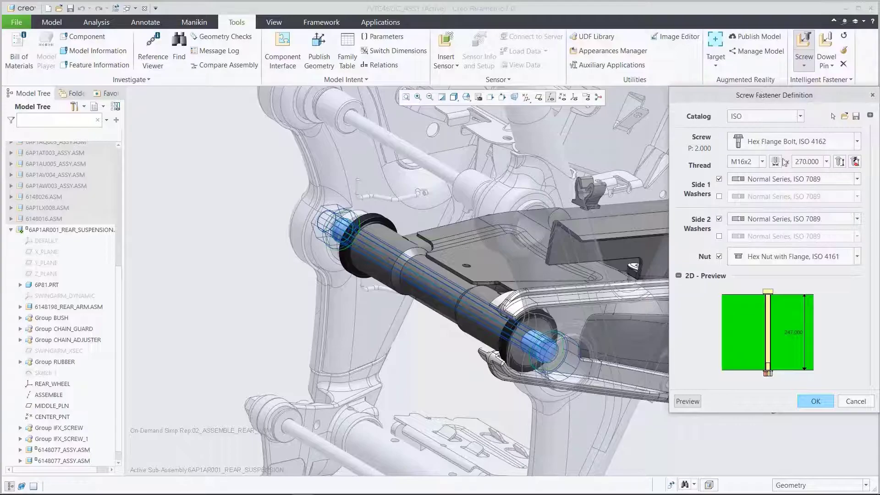
{"action": "left_click", "coordinate": [817, 400]}
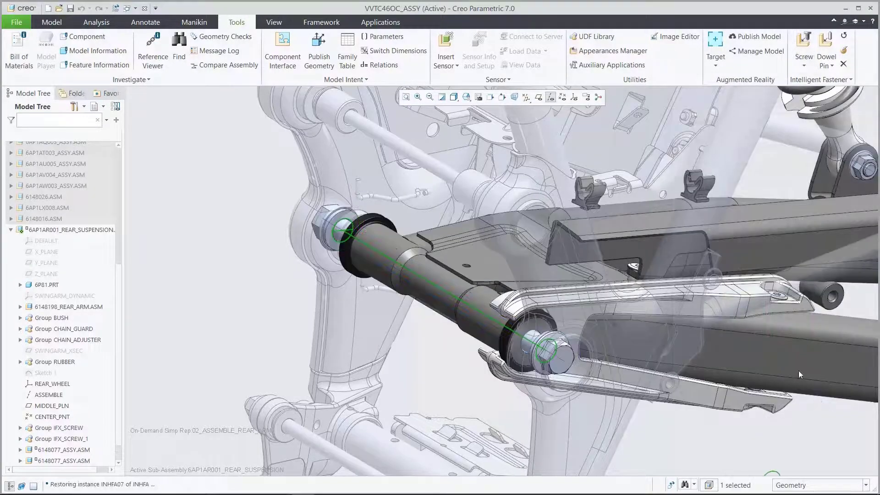
Step: Hide the datum axes, then activate and regenerate the top-level motorcycle assembly
{"action": "left_click", "coordinate": [551, 97]}
{"action": "left_click", "coordinate": [244, 184]}
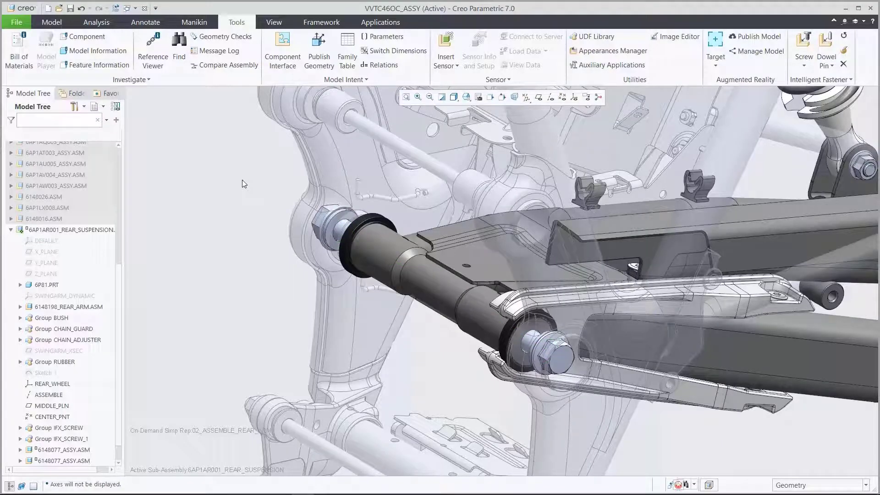
{"action": "key", "text": "ctrl+a"}
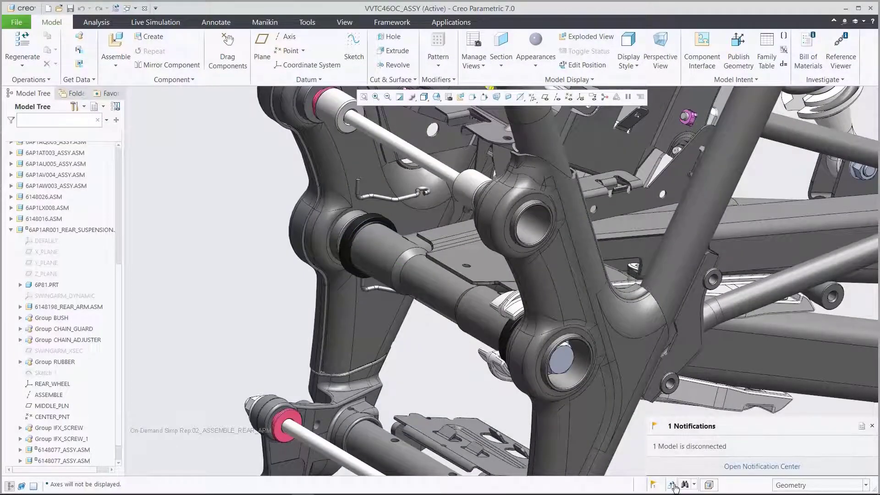
{"action": "key", "text": "ctrl+g"}
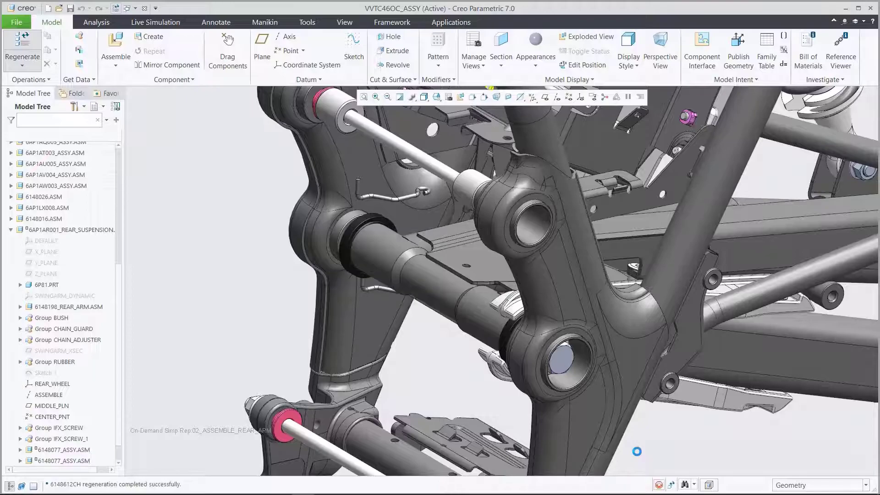
Step: Run the motion_bike dynamics analysis on the rear suspension mechanism
{"action": "left_click", "coordinate": [437, 97]}
{"action": "scroll", "coordinate": [486, 161], "scroll_direction": "down", "scroll_amount": 3}
{"action": "left_click", "coordinate": [486, 161]}
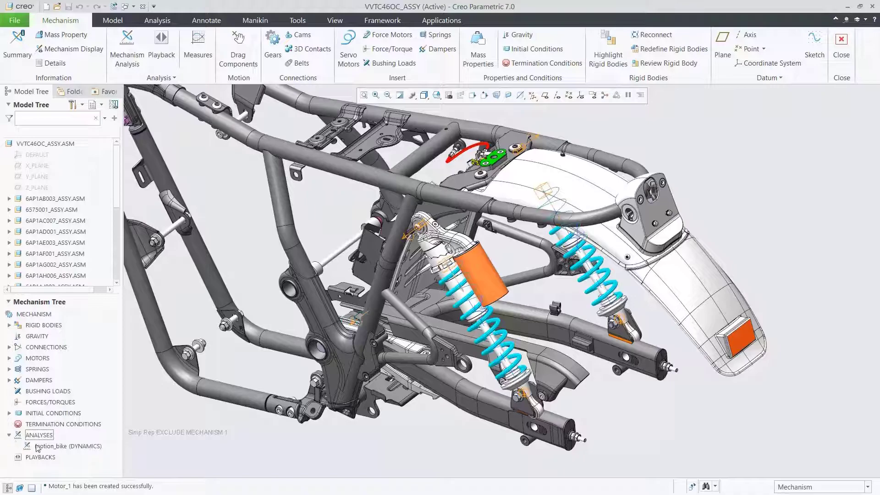
{"action": "left_click", "coordinate": [66, 446]}
{"action": "left_click", "coordinate": [71, 416]}
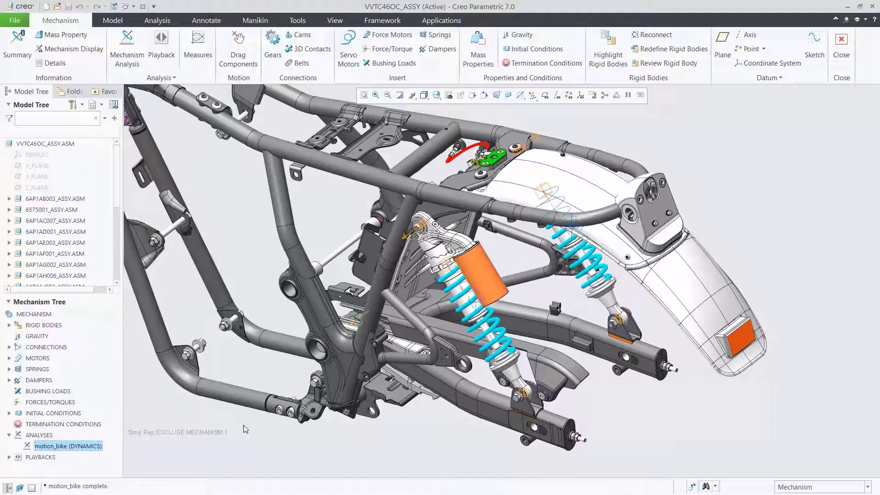
Step: Start a load export from the motion_bike results for the rear suspension rigid body, using 6148198_REAR_ARM.ASM as the component
{"action": "left_click", "coordinate": [161, 77]}
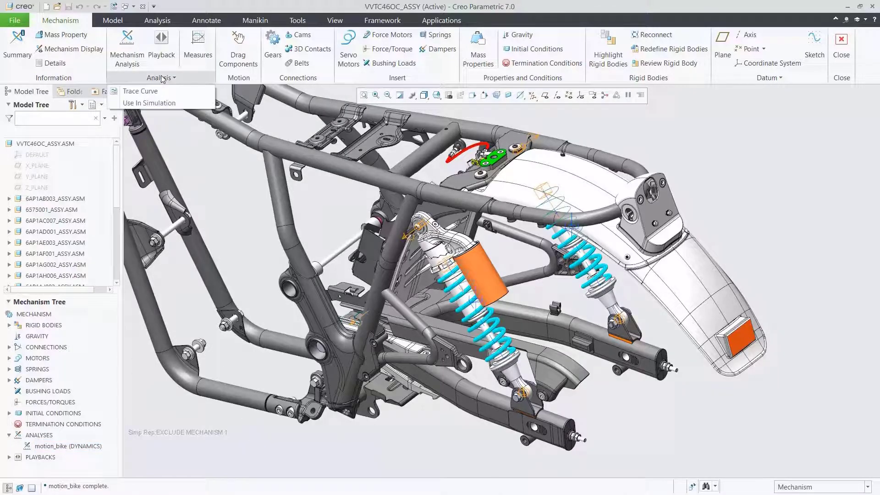
{"action": "left_click", "coordinate": [147, 102]}
{"action": "left_click", "coordinate": [360, 354]}
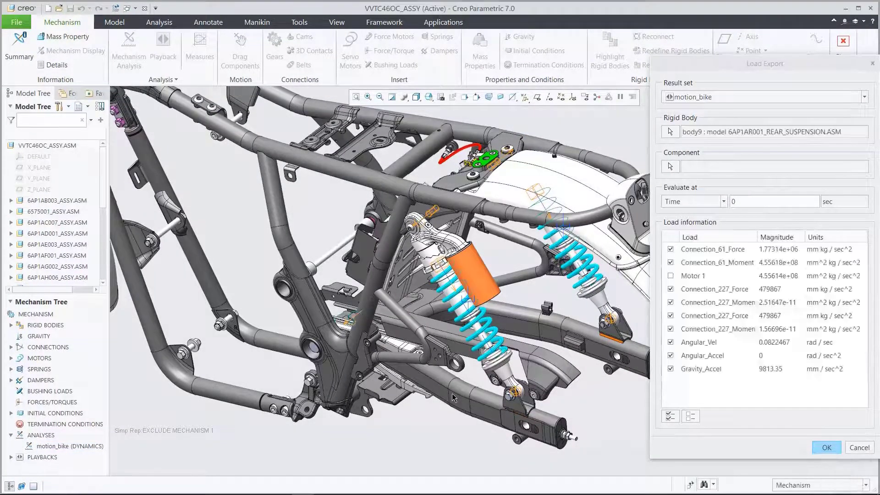
{"action": "left_click", "coordinate": [670, 166]}
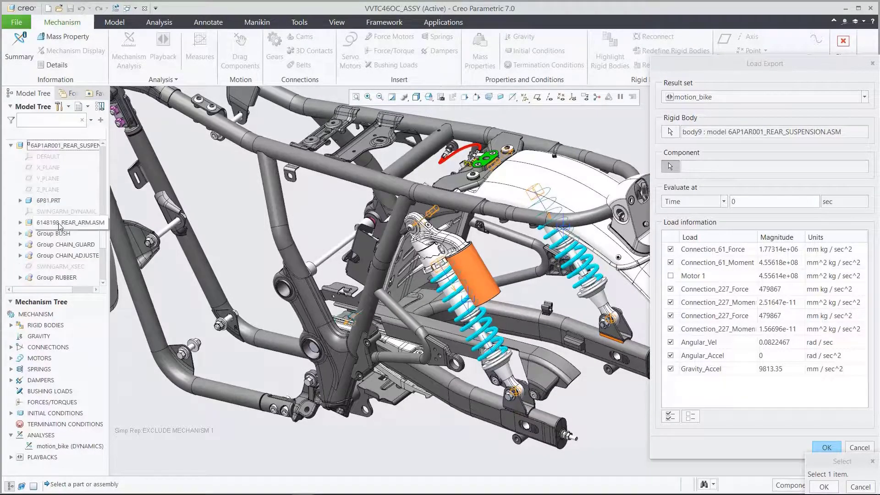
{"action": "left_click", "coordinate": [56, 223]}
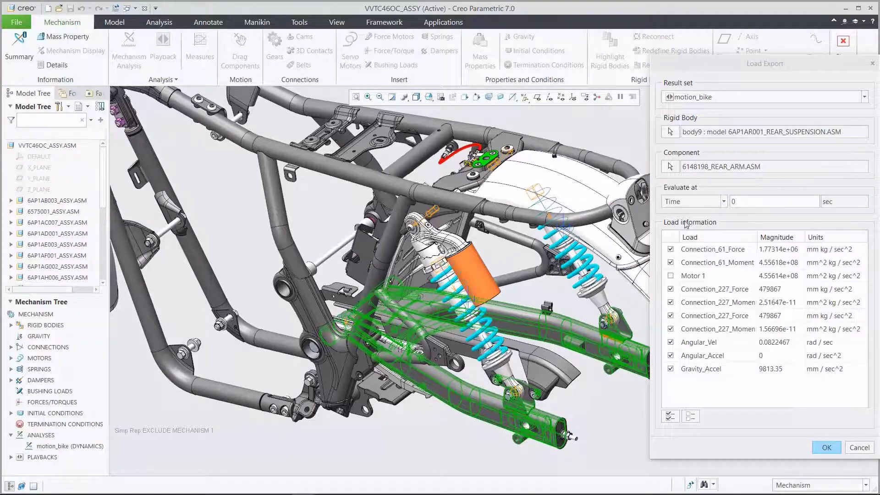
Step: Evaluate the loads at the maximum for all loads, restrict the selection to the Connection_227_Force entries, and export them
{"action": "left_click", "coordinate": [697, 201]}
{"action": "left_click", "coordinate": [694, 250]}
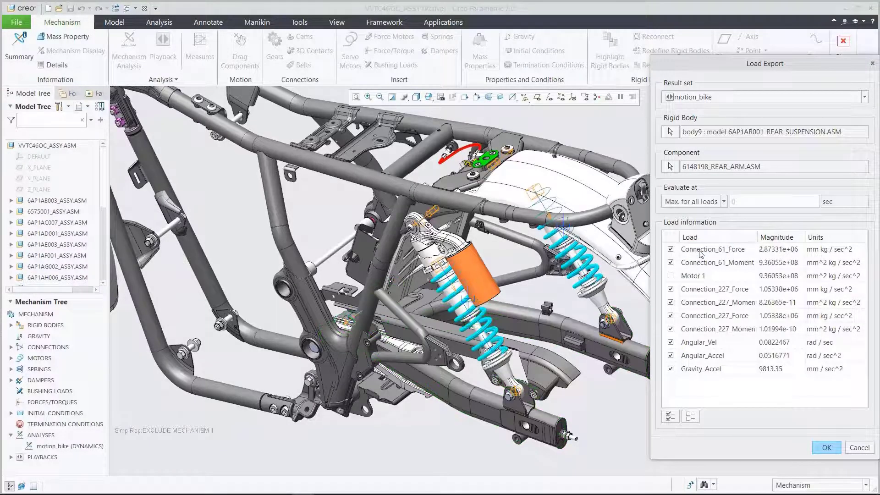
{"action": "left_click", "coordinate": [690, 417]}
{"action": "left_click", "coordinate": [672, 289]}
{"action": "left_click", "coordinate": [707, 317]}
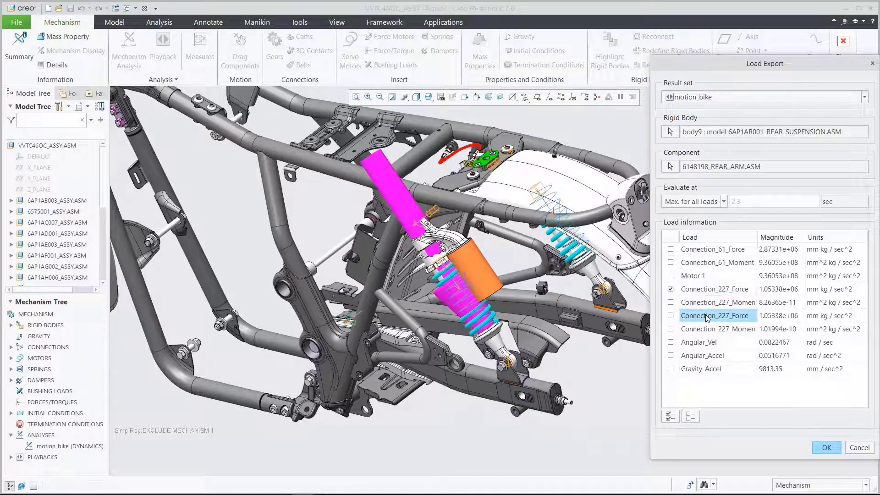
{"action": "left_click", "coordinate": [826, 448]}
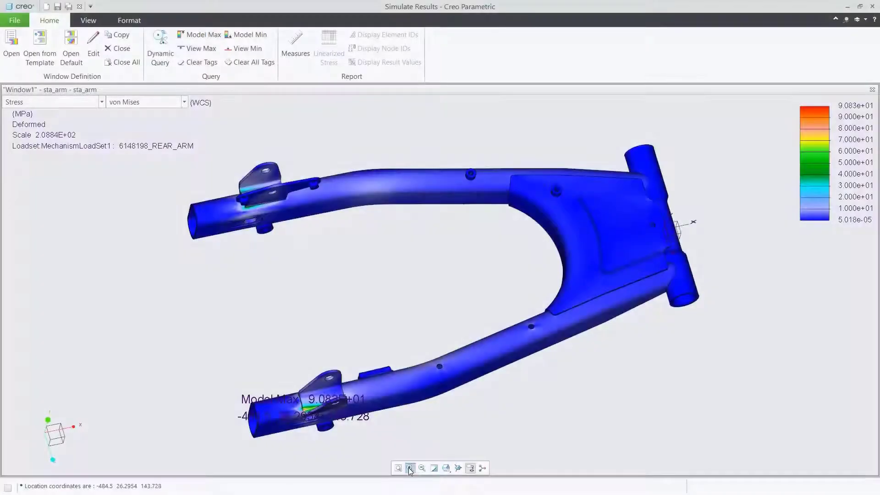
Step: Examine the maximum von Mises stress area at the swingarm's shock bracket up close
{"action": "left_click", "coordinate": [411, 468]}
{"action": "left_click", "coordinate": [282, 381]}
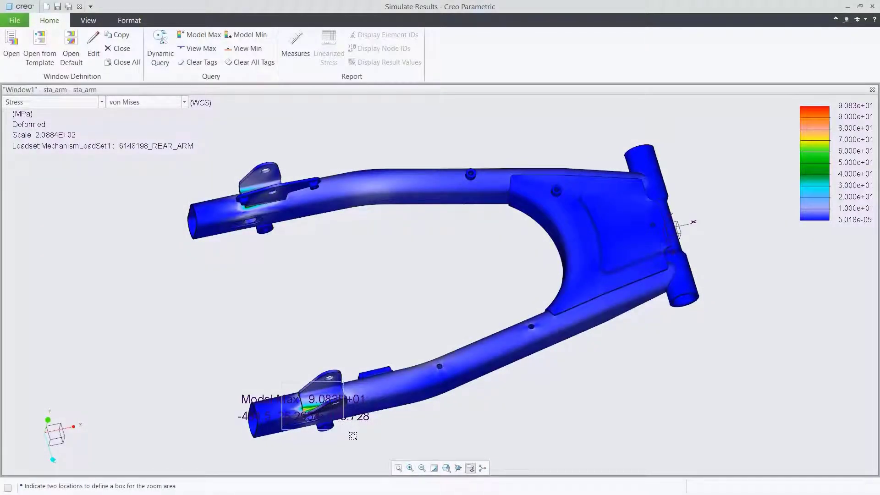
{"action": "left_click", "coordinate": [350, 434]}
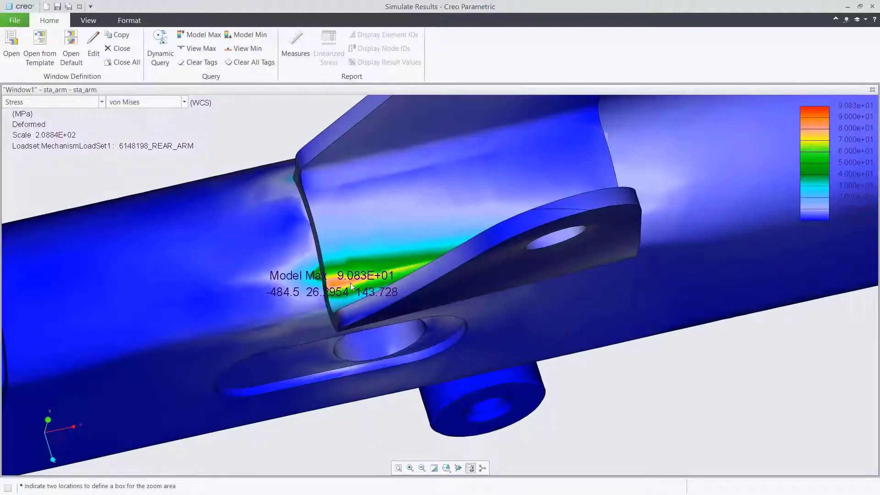
{"action": "left_click", "coordinate": [398, 468]}
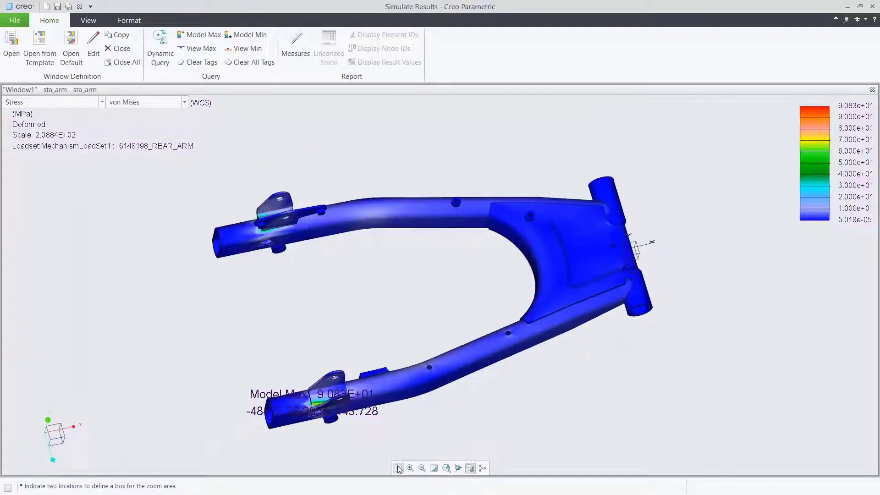
Step: Change the sta_arm result plot to displacement magnitude and tag the model maximum on the swingarm
{"action": "right_click", "coordinate": [393, 304]}
{"action": "left_click", "coordinate": [418, 379]}
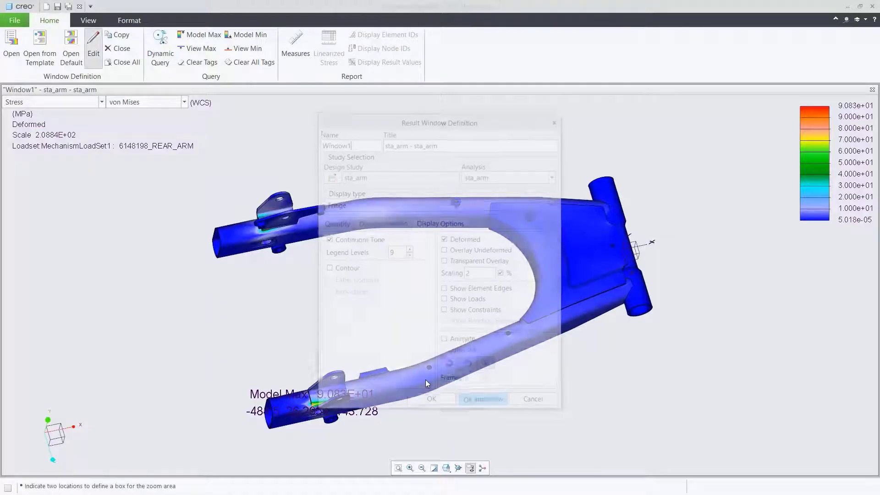
{"action": "left_click", "coordinate": [362, 268]}
{"action": "left_click", "coordinate": [489, 309]}
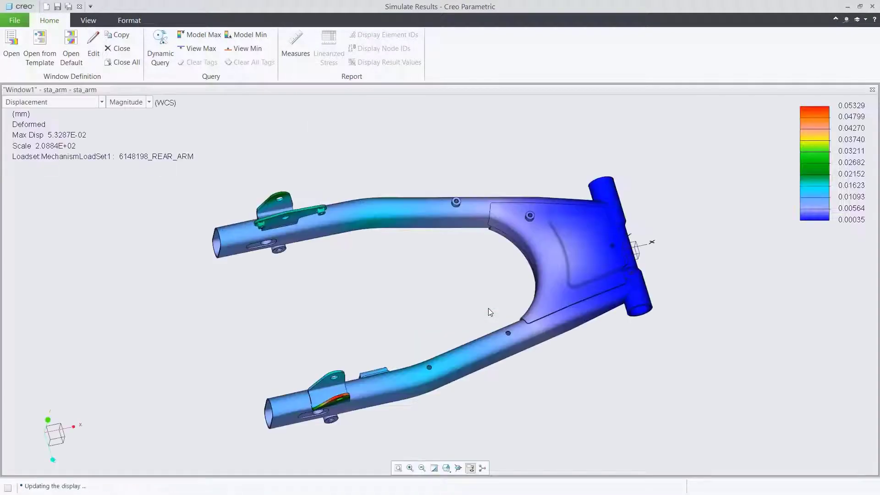
{"action": "right_click", "coordinate": [488, 308]}
{"action": "left_click", "coordinate": [514, 349]}
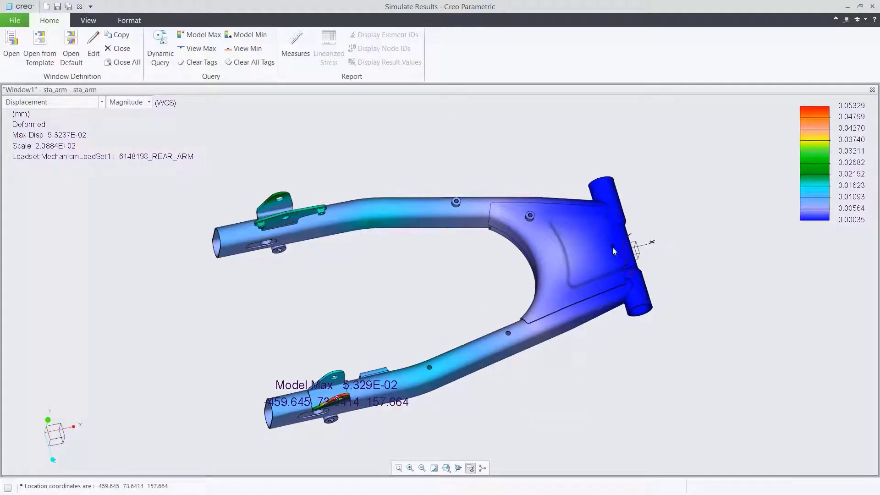
Step: Close the simulation results and the studies list, leave the swingarm simulation, and return to the top-level motorcycle assembly
{"action": "left_click", "coordinate": [873, 7]}
{"action": "left_click", "coordinate": [438, 282]}
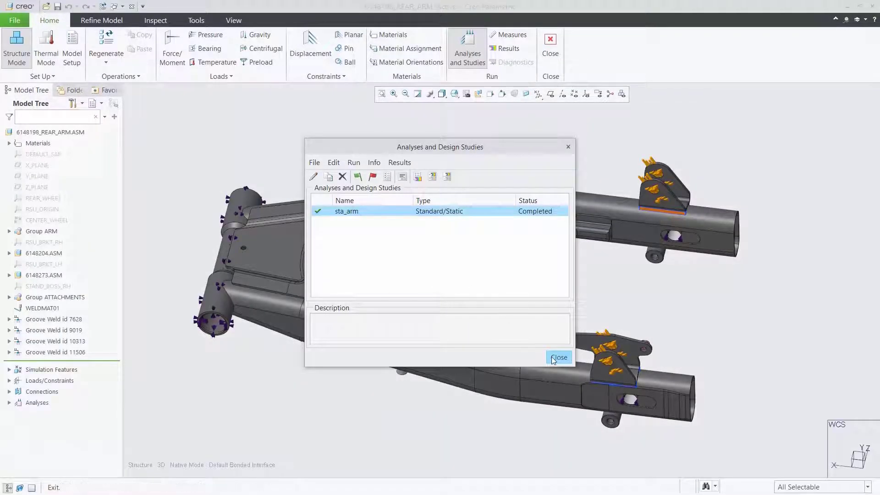
{"action": "left_click", "coordinate": [553, 360]}
{"action": "left_click", "coordinate": [550, 45]}
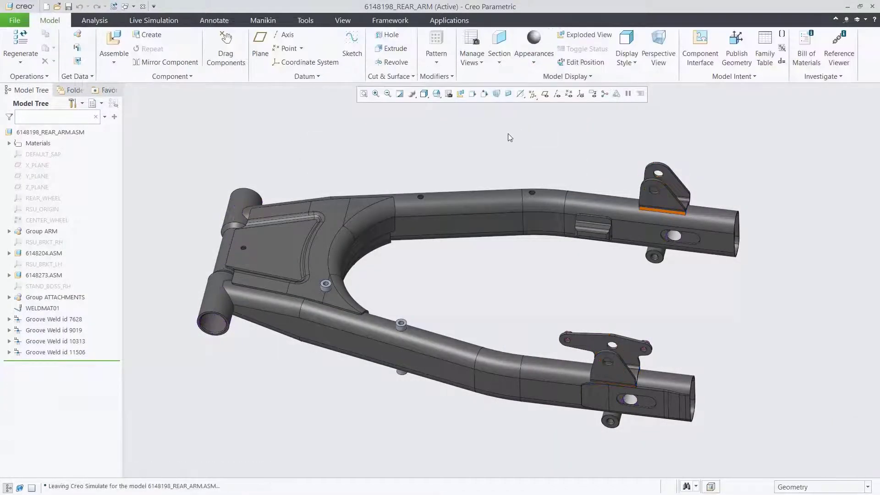
{"action": "left_click", "coordinate": [143, 8]}
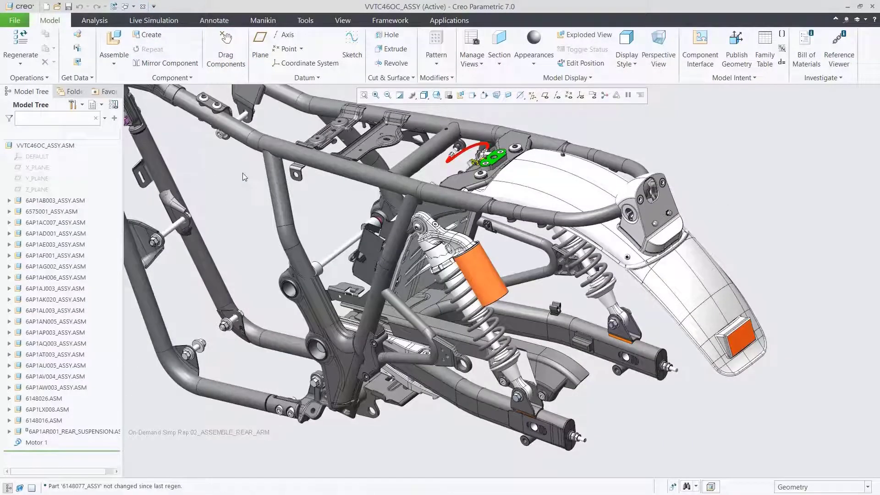
Step: Activate the 00_Bike_Geom_Rep simplified representation and show the complete motorcycle in a saved view orientation
{"action": "left_click", "coordinate": [437, 95]}
{"action": "scroll", "coordinate": [504, 137], "scroll_direction": "down", "scroll_amount": 2}
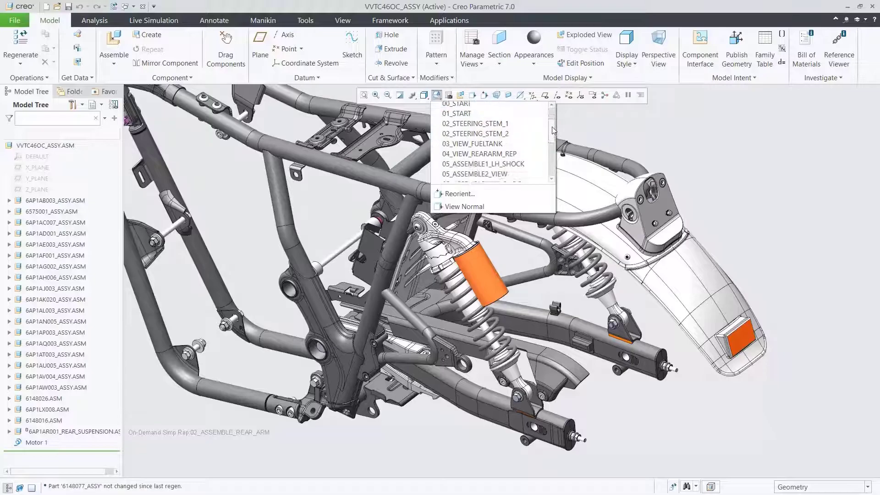
{"action": "left_click", "coordinate": [509, 147]}
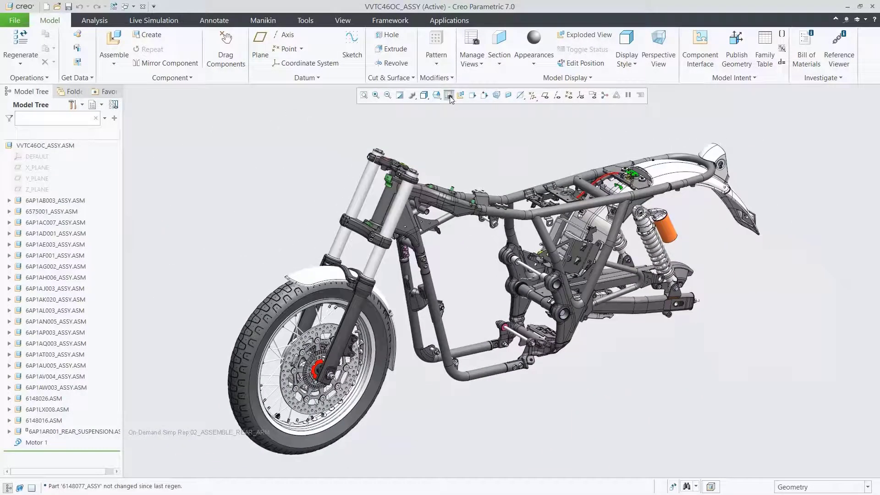
{"action": "left_click", "coordinate": [449, 96]}
{"action": "left_click", "coordinate": [710, 169]}
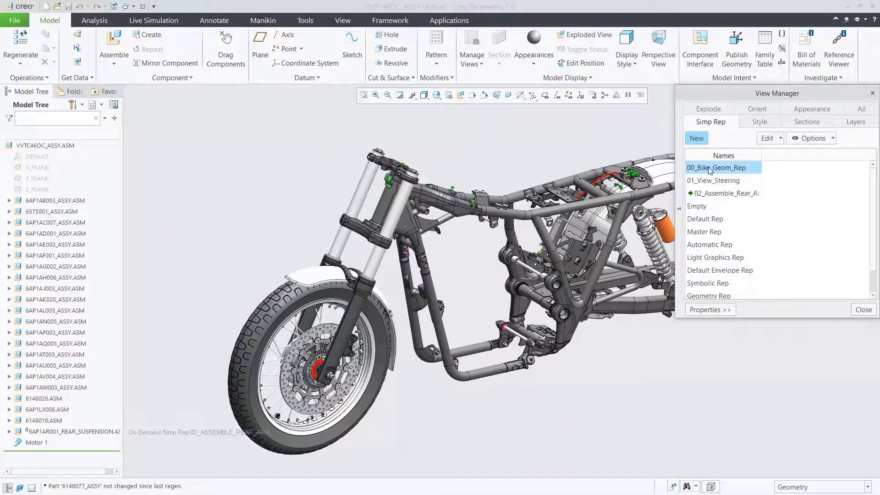
{"action": "double_click", "coordinate": [723, 168]}
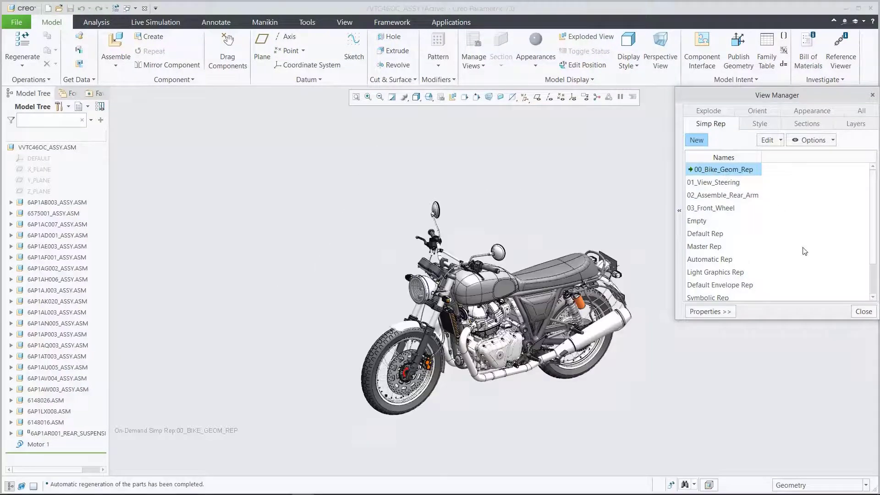
{"action": "left_click", "coordinate": [862, 312]}
{"action": "left_click", "coordinate": [430, 98]}
{"action": "left_click", "coordinate": [454, 142]}
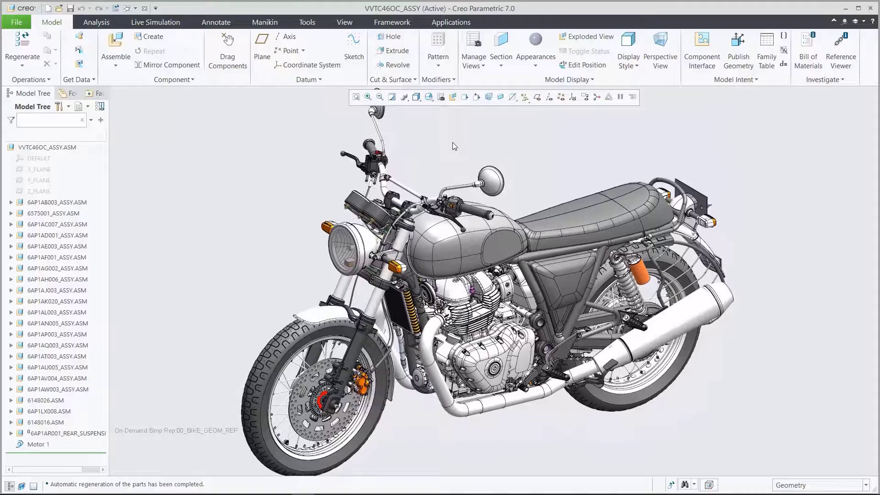
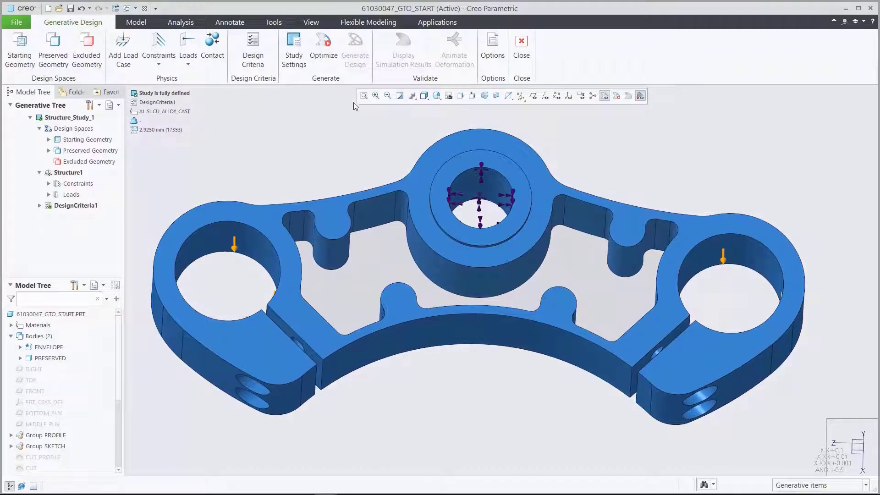
Step: Optimize the fork clamp's generative study and display its von Mises stress in MPa with minimum and maximum markers
{"action": "left_click", "coordinate": [324, 46]}
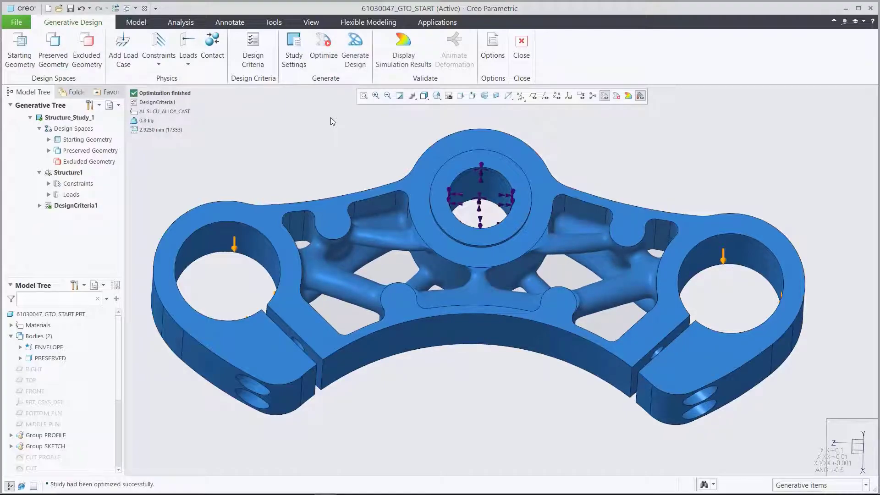
{"action": "left_click", "coordinate": [401, 47]}
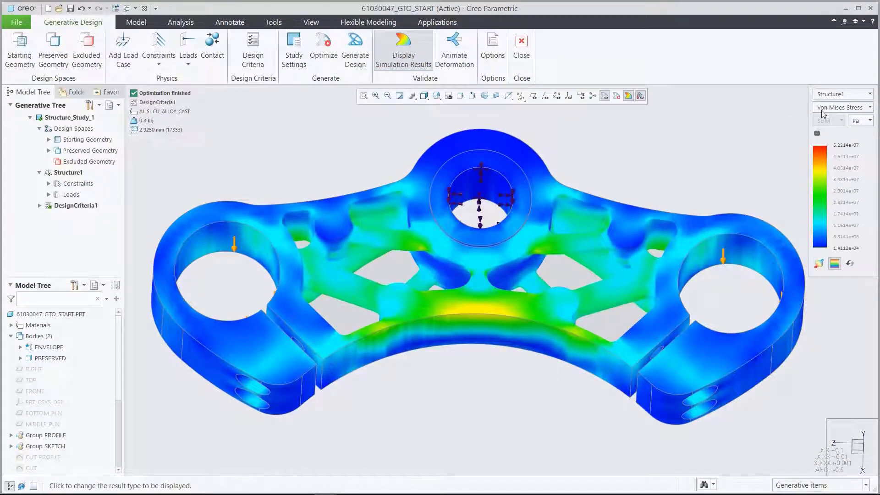
{"action": "left_click", "coordinate": [859, 125]}
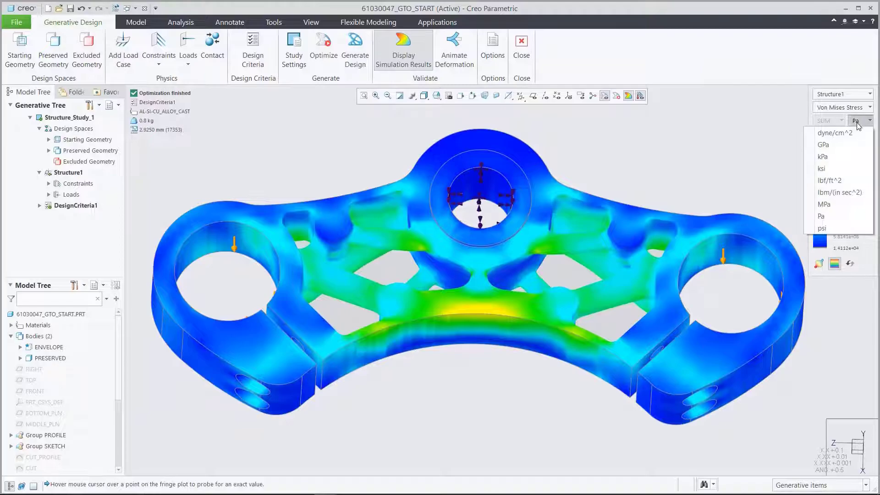
{"action": "left_click", "coordinate": [839, 209]}
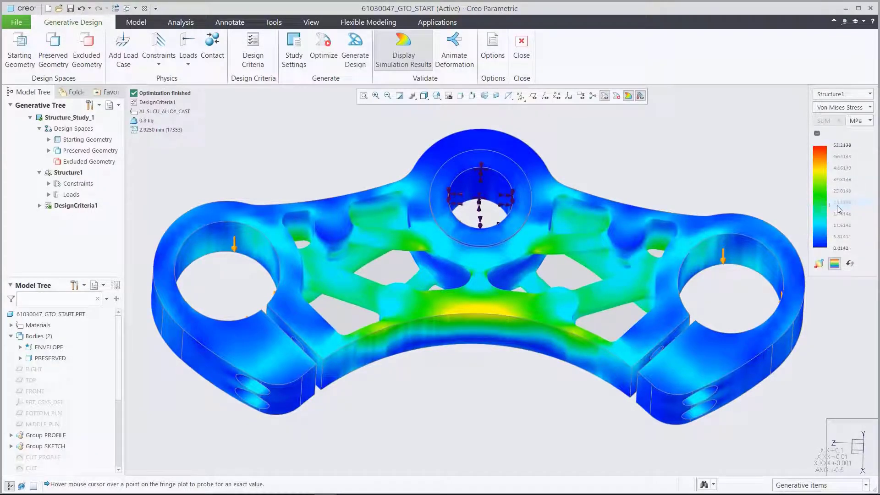
{"action": "left_click", "coordinate": [821, 263]}
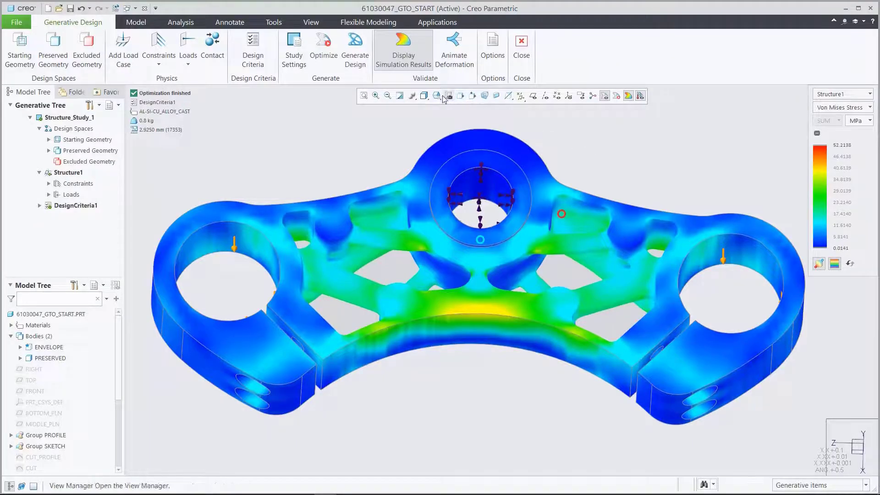
Step: Examine the optimized clamp's displacement from its other side, with the minimum and maximum locations marked
{"action": "left_click", "coordinate": [437, 96]}
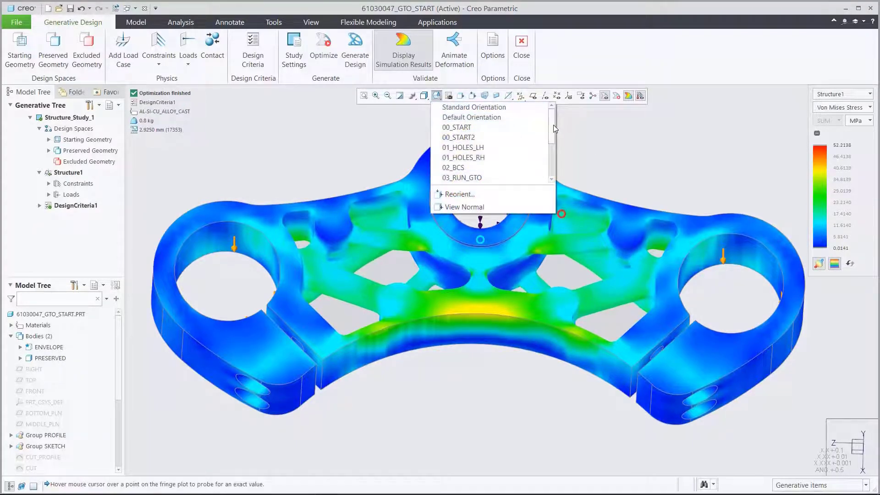
{"action": "left_click_drag", "start_coordinate": [554, 125], "coordinate": [552, 133]}
{"action": "left_click", "coordinate": [476, 163]}
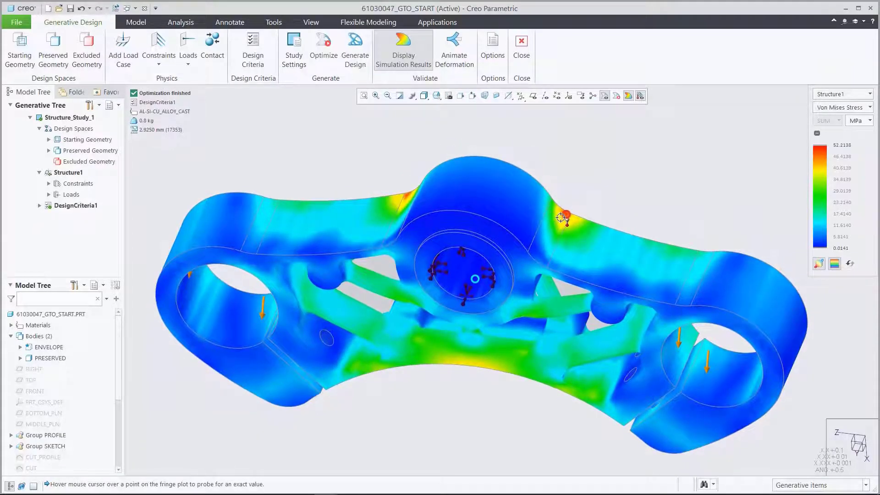
{"action": "left_click", "coordinate": [827, 108]}
{"action": "left_click", "coordinate": [828, 132]}
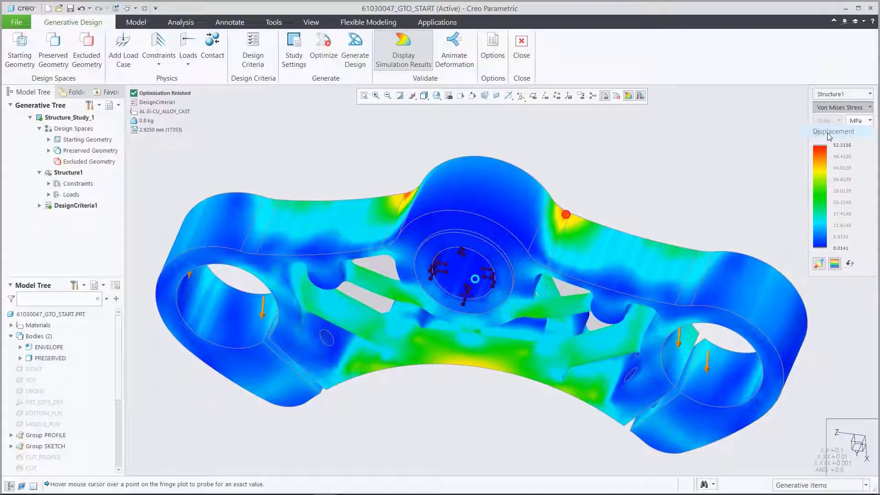
{"action": "left_click", "coordinate": [823, 264]}
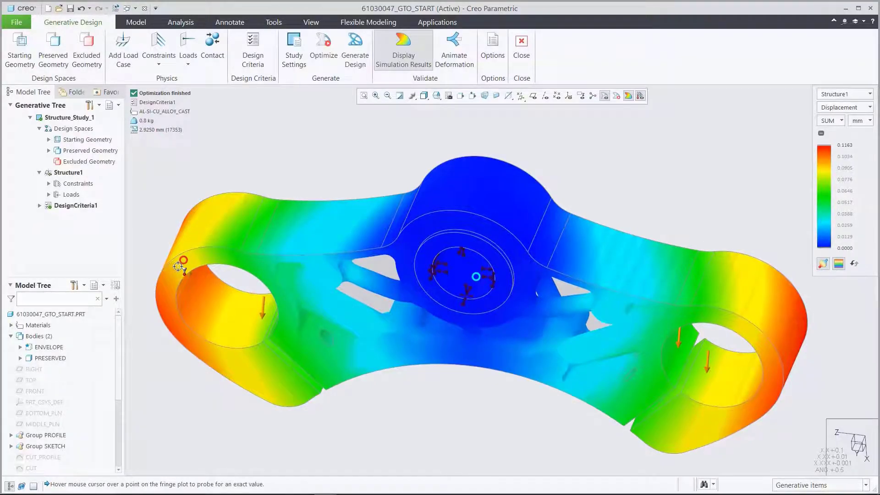
Step: Animate the clamp's deformation at speed 4, and turn off the simulation results display
{"action": "left_click", "coordinate": [455, 41]}
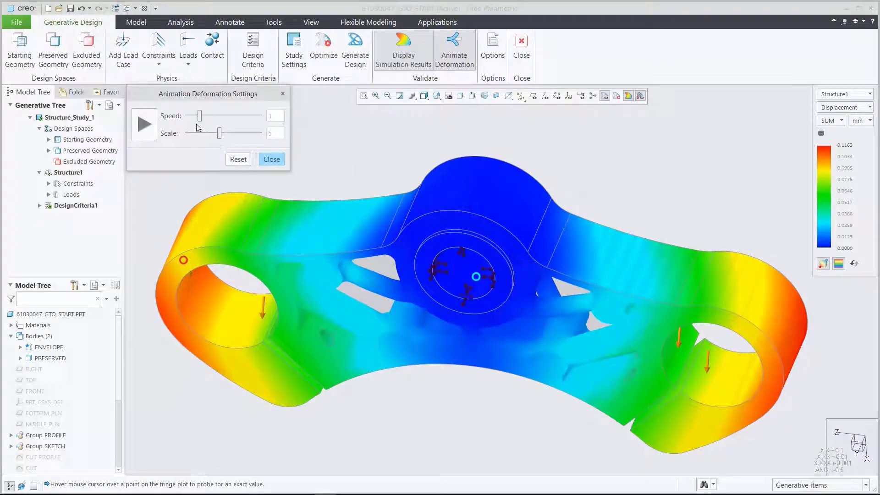
{"action": "left_click_drag", "start_coordinate": [200, 119], "coordinate": [235, 120]}
{"action": "left_click", "coordinate": [152, 126]}
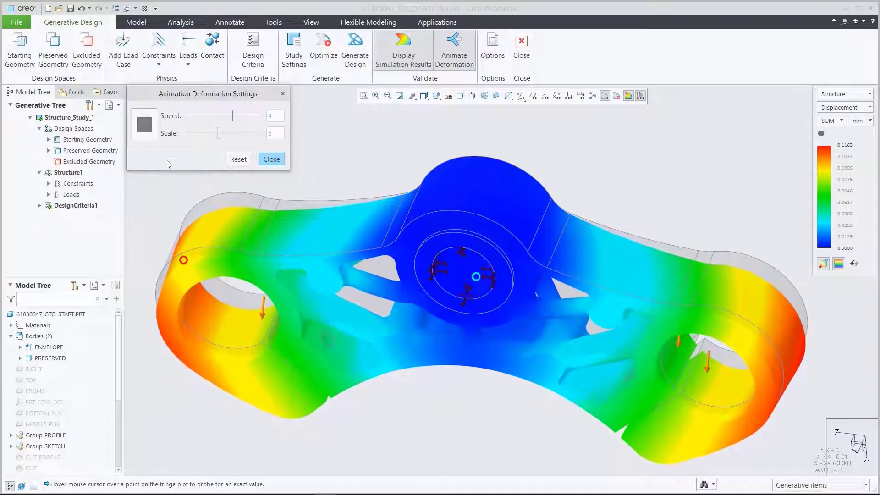
{"action": "left_click", "coordinate": [271, 160]}
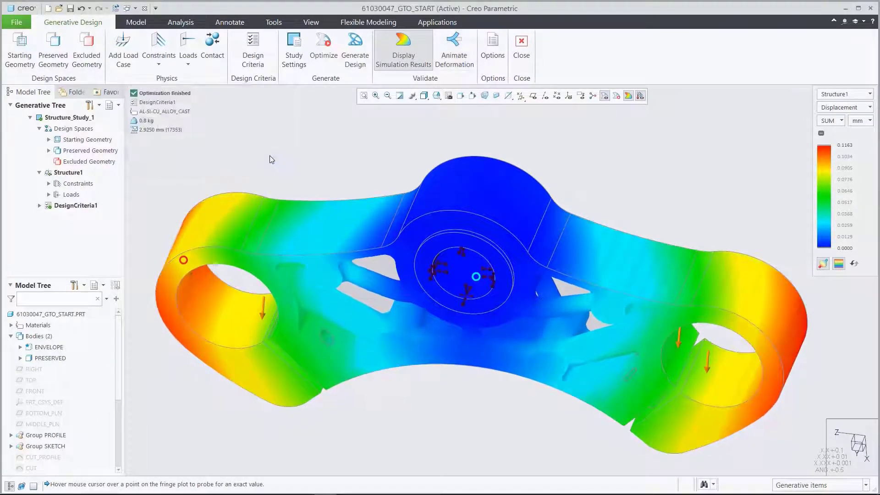
{"action": "left_click", "coordinate": [403, 51]}
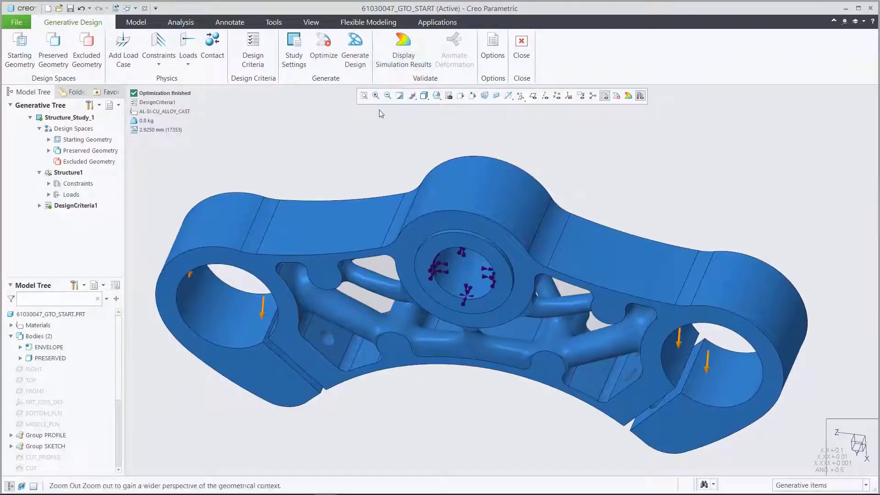
Step: Orient the optimized fork clamp to the saved 00_START view and generate its design geometry
{"action": "left_click", "coordinate": [437, 96]}
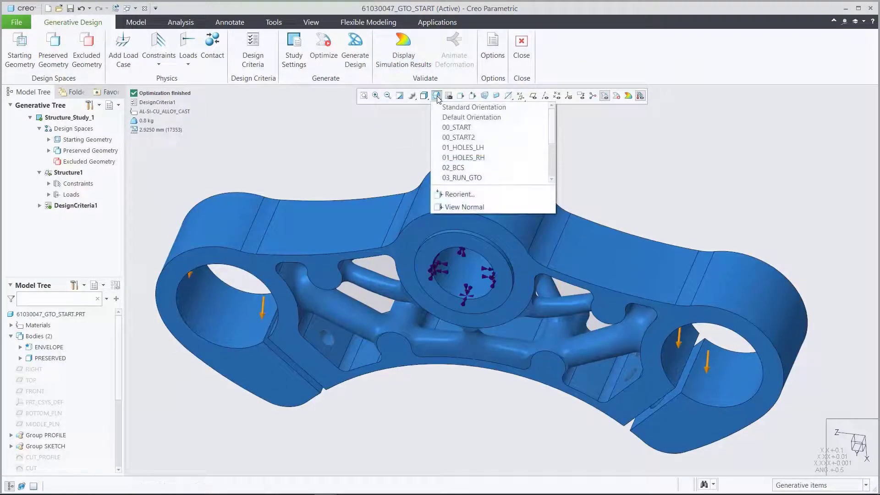
{"action": "left_click", "coordinate": [459, 127]}
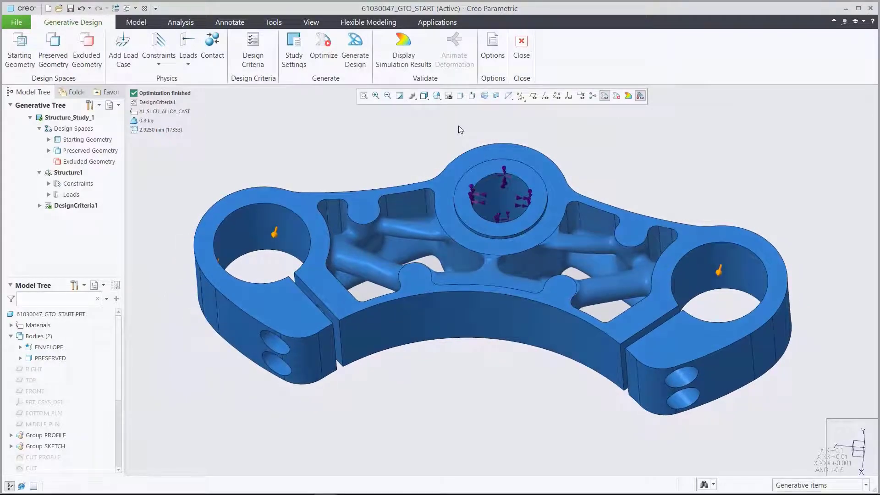
{"action": "left_click", "coordinate": [360, 58]}
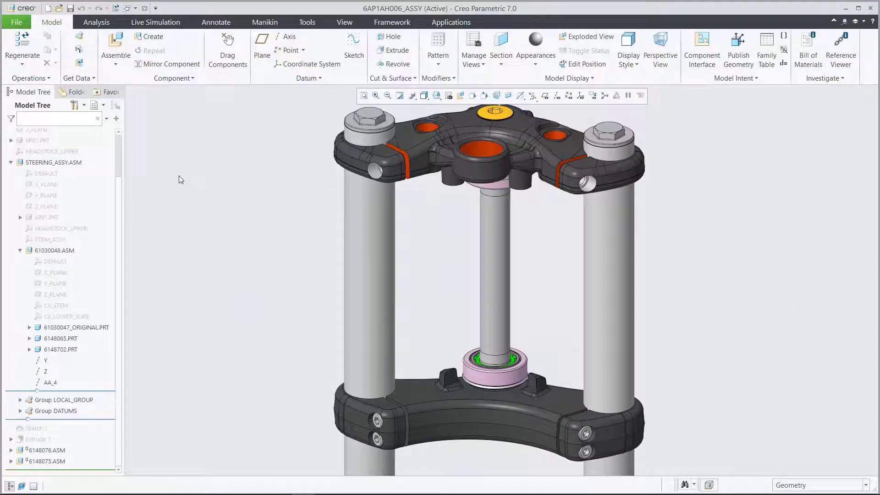
Step: Search the GTO_Demo folder for 61030047 and open the 61030047_interchange_assy.asm assembly
{"action": "left_click", "coordinate": [58, 8]}
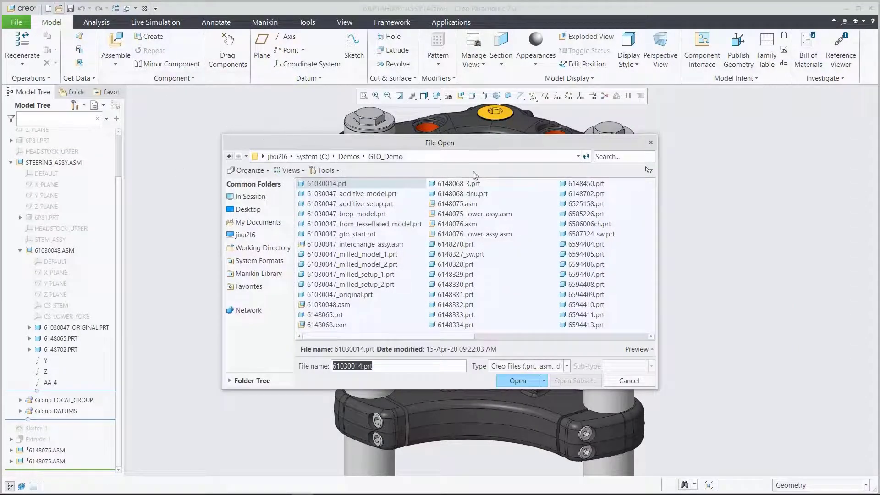
{"action": "left_click", "coordinate": [609, 158]}
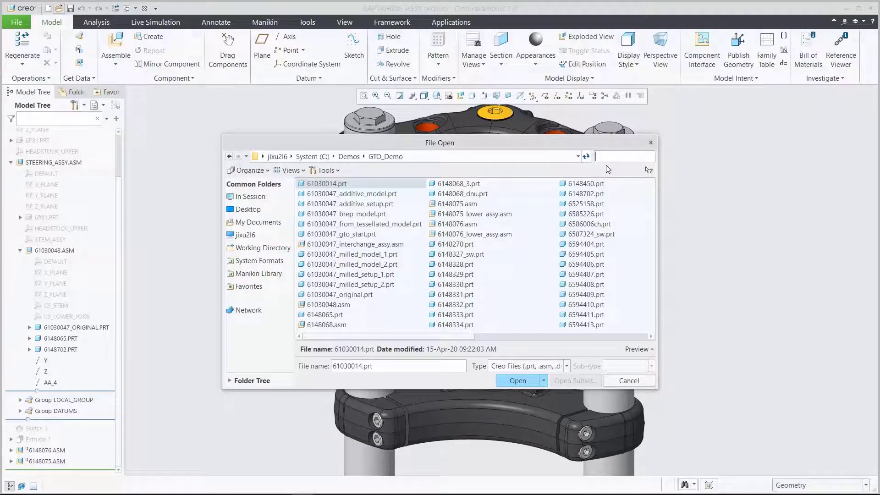
{"action": "type", "text": "61030047"}
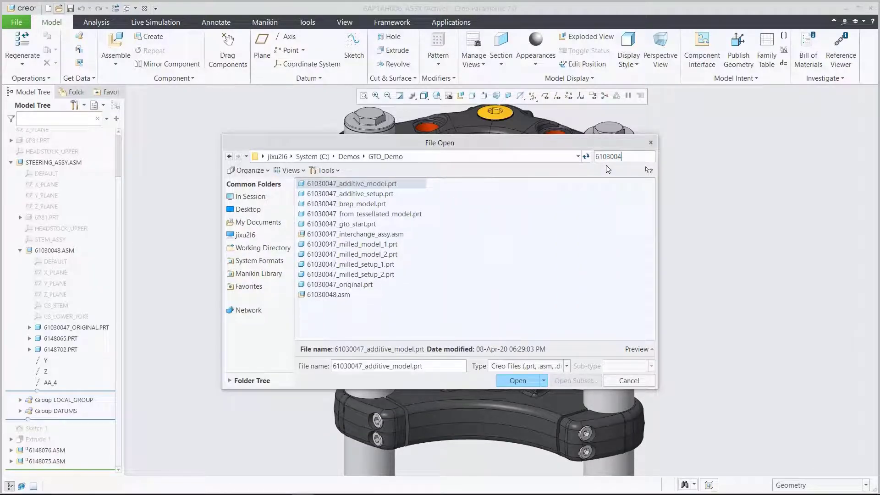
{"action": "left_click", "coordinate": [388, 235]}
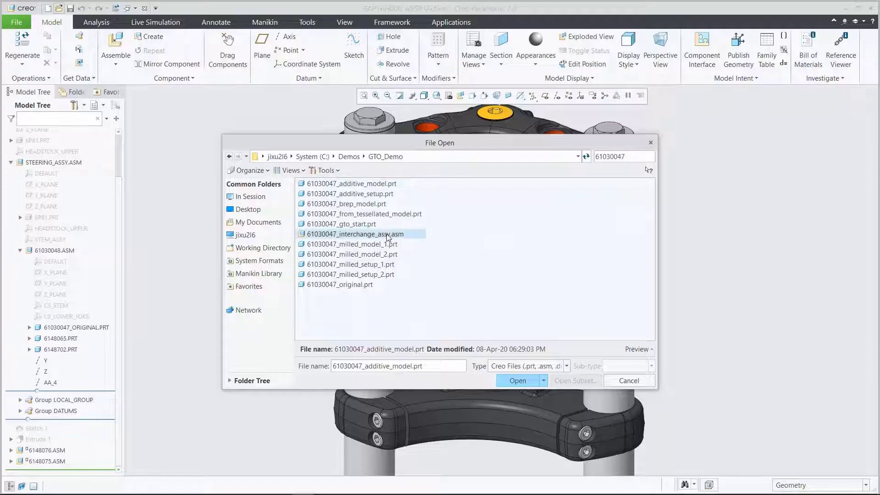
{"action": "left_click", "coordinate": [510, 380]}
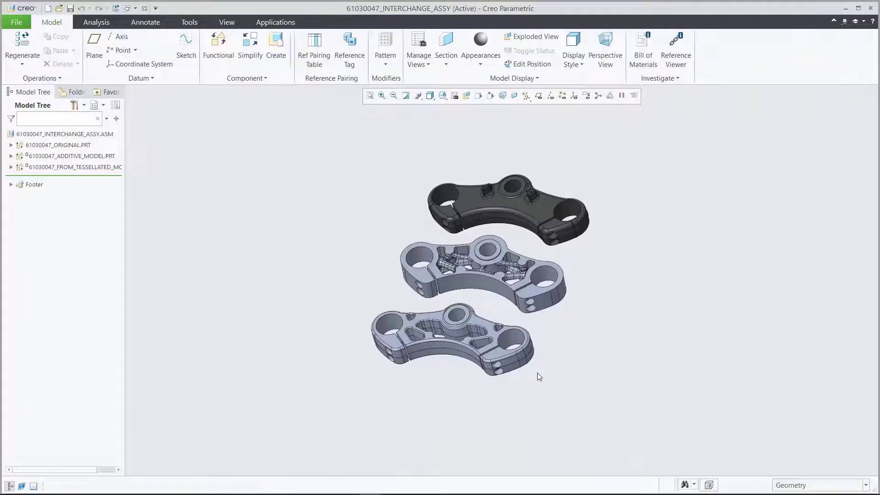
Step: Compare the three clamp variants in the START_00 view by showing their weight annotations, and hide the annotations again
{"action": "left_click", "coordinate": [443, 95]}
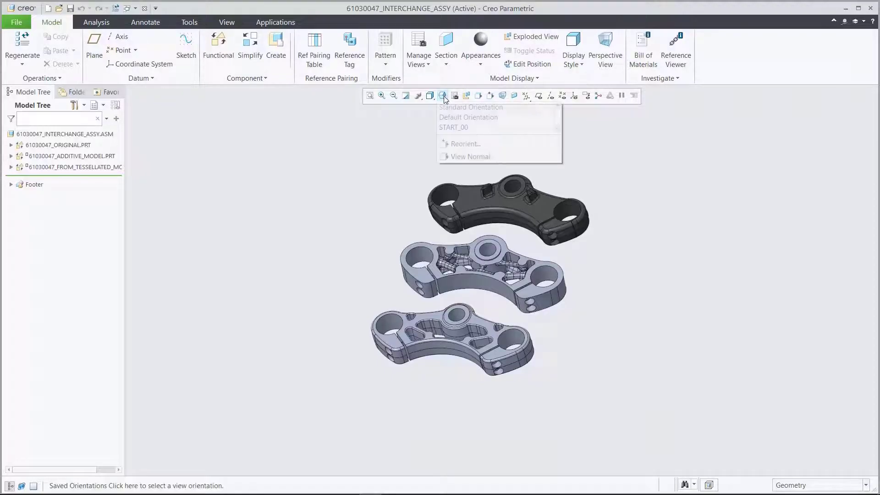
{"action": "left_click", "coordinate": [461, 128]}
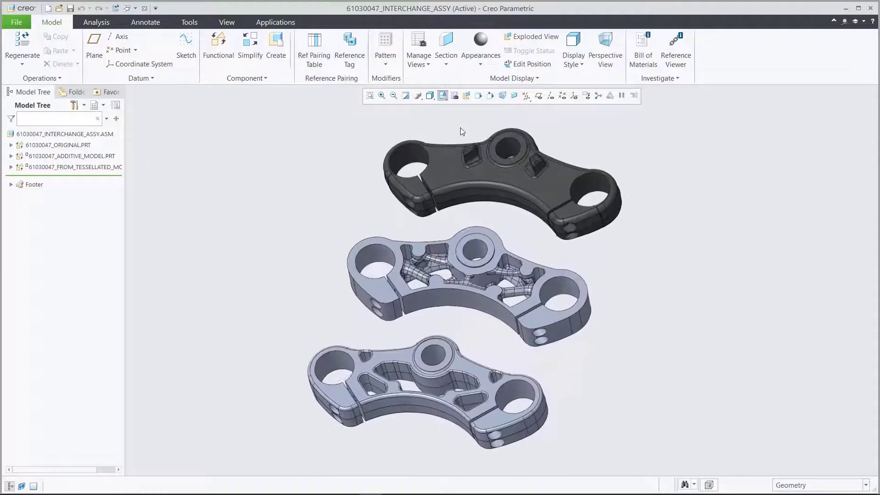
{"action": "left_click", "coordinate": [587, 95]}
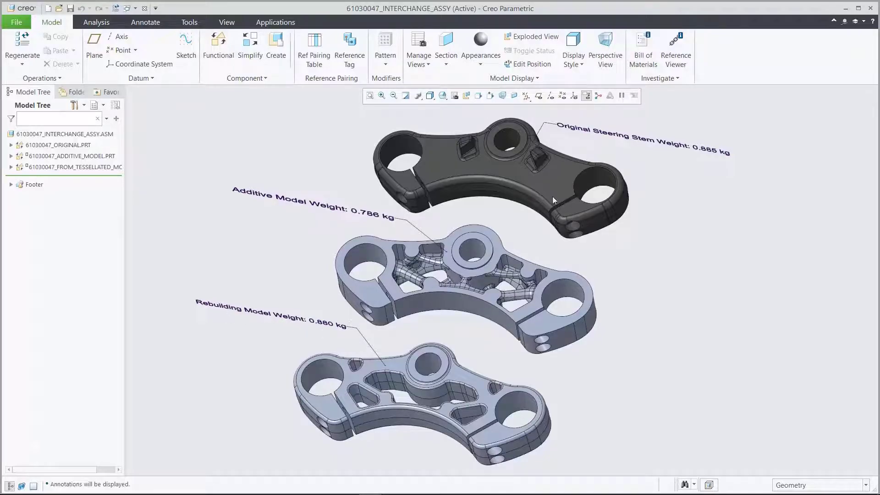
{"action": "left_click", "coordinate": [586, 97]}
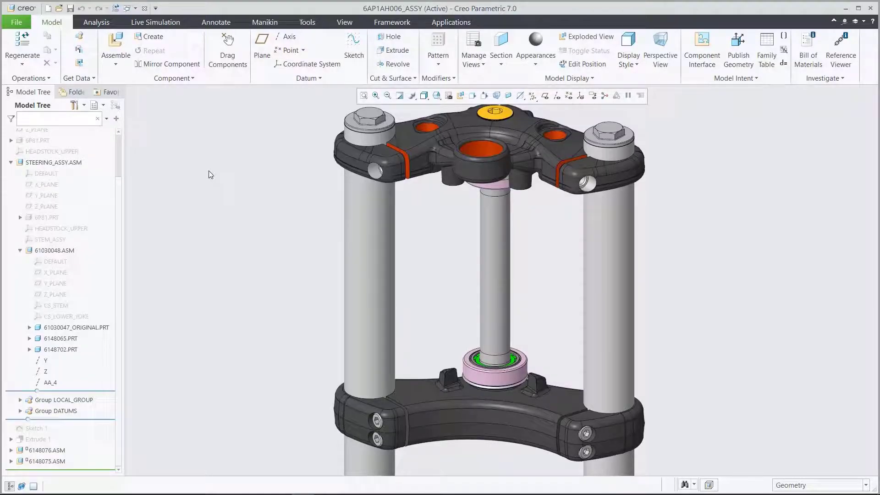
Step: Replace the lower clamp 61030047_ORIGINAL.PRT in the fork assembly with the from-tessellated model of 61030047_INTERCHANGE_ASSY.ASM, using Interchange
{"action": "left_click", "coordinate": [445, 416]}
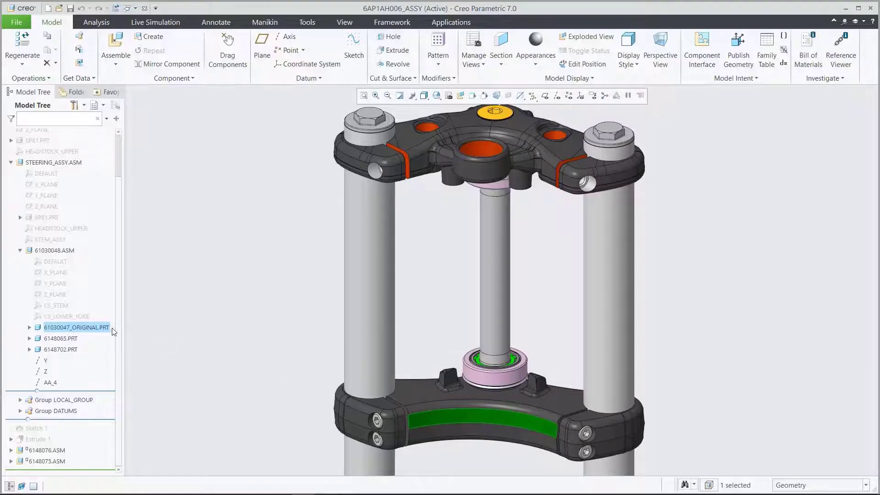
{"action": "right_click", "coordinate": [99, 329]}
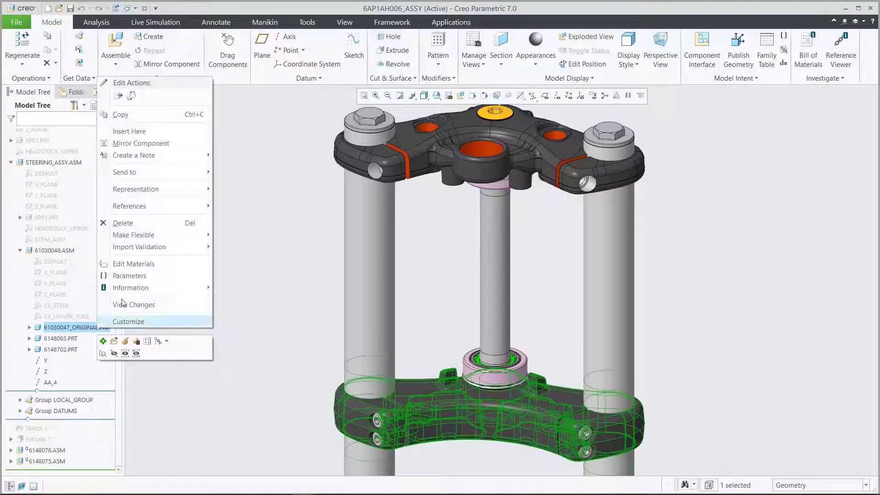
{"action": "left_click", "coordinate": [131, 96]}
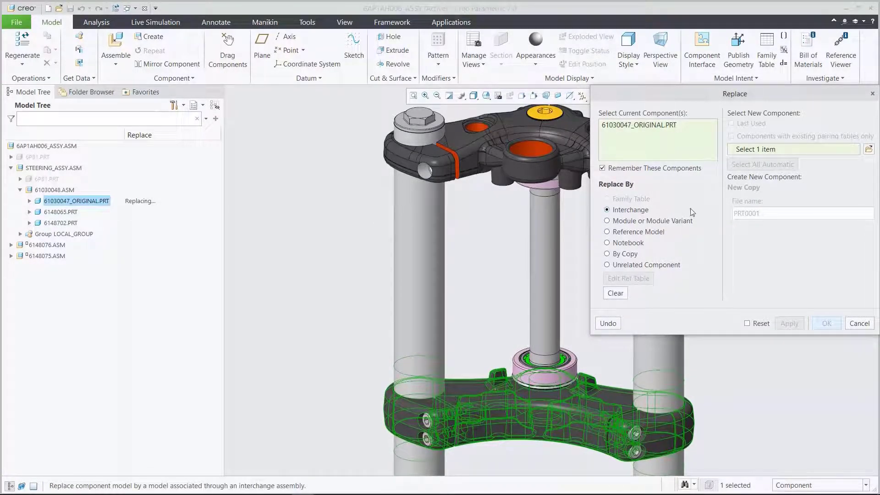
{"action": "left_click", "coordinate": [870, 150]}
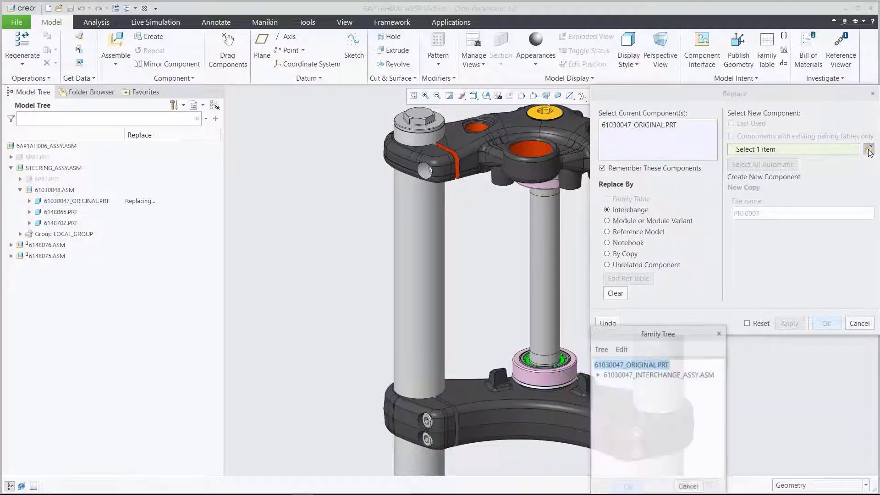
{"action": "left_click", "coordinate": [598, 375]}
{"action": "left_click", "coordinate": [637, 396]}
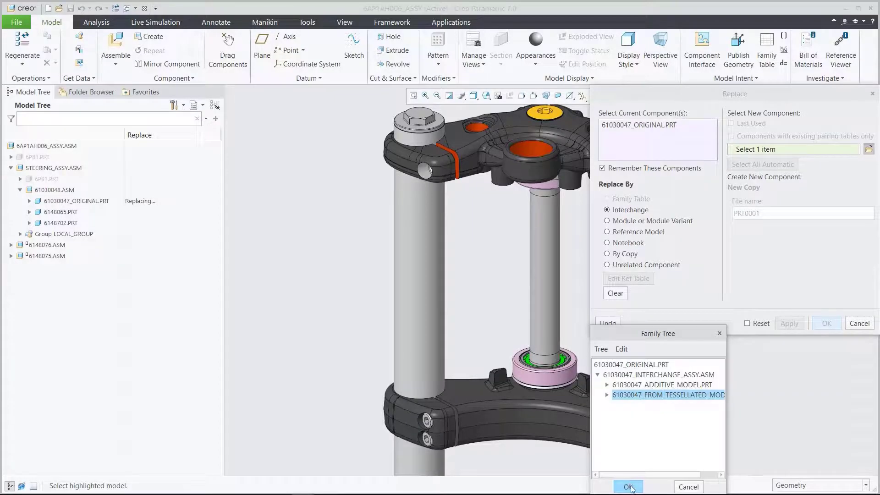
{"action": "left_click", "coordinate": [629, 487]}
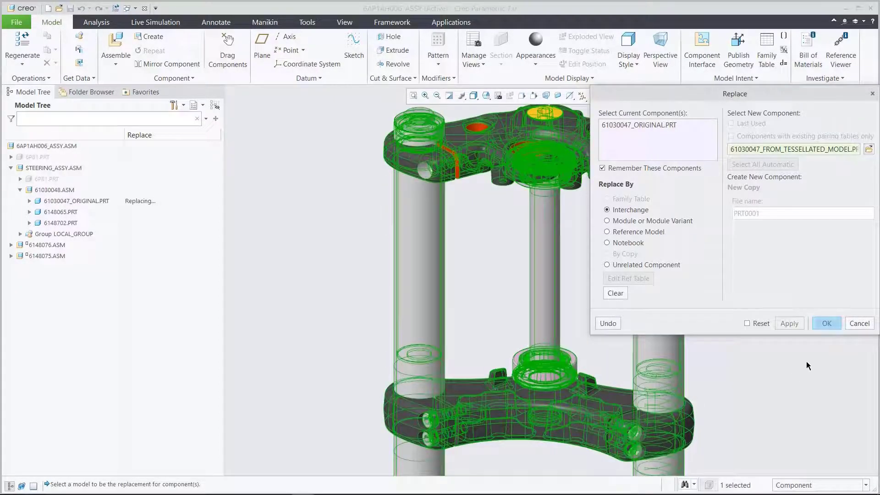
{"action": "left_click", "coordinate": [827, 324]}
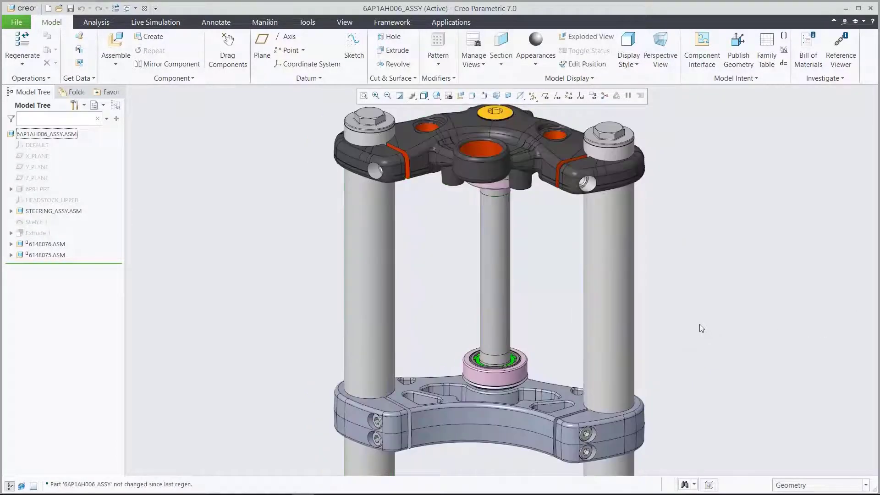
Step: Inspect the replaced clamp in the saved views 01_STEERING_STEM_2 and 01_STEERING_STEM_1, and show the whole fork in 00_START
{"action": "left_click", "coordinate": [437, 96]}
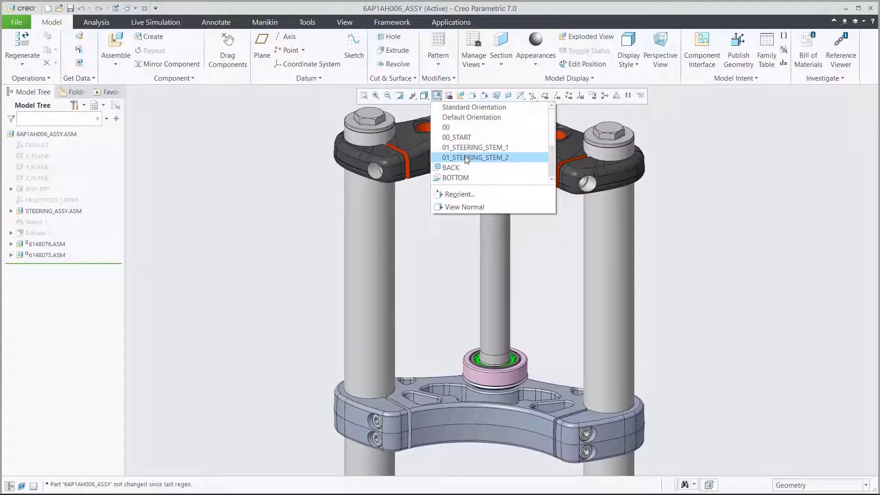
{"action": "left_click", "coordinate": [466, 157]}
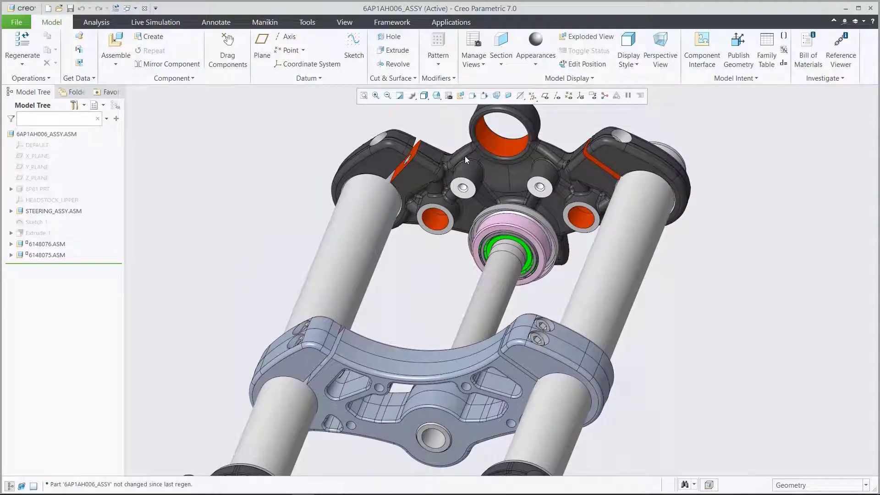
{"action": "left_click", "coordinate": [437, 96]}
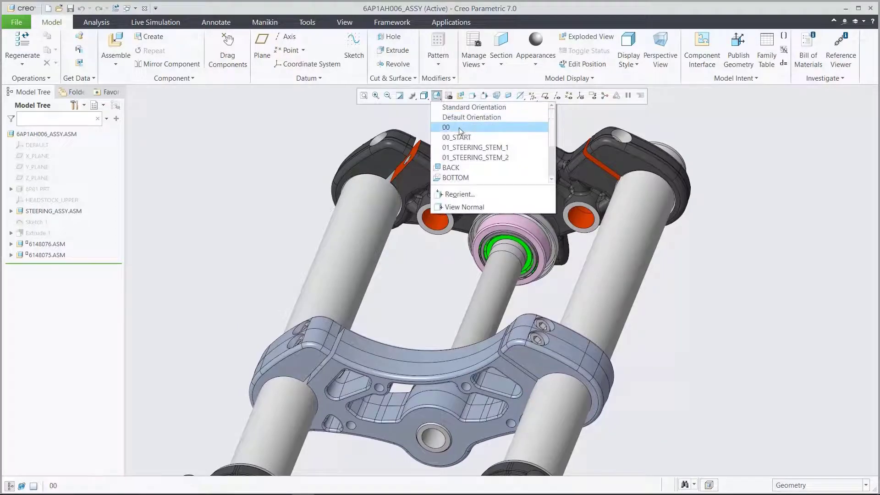
{"action": "left_click", "coordinate": [463, 146]}
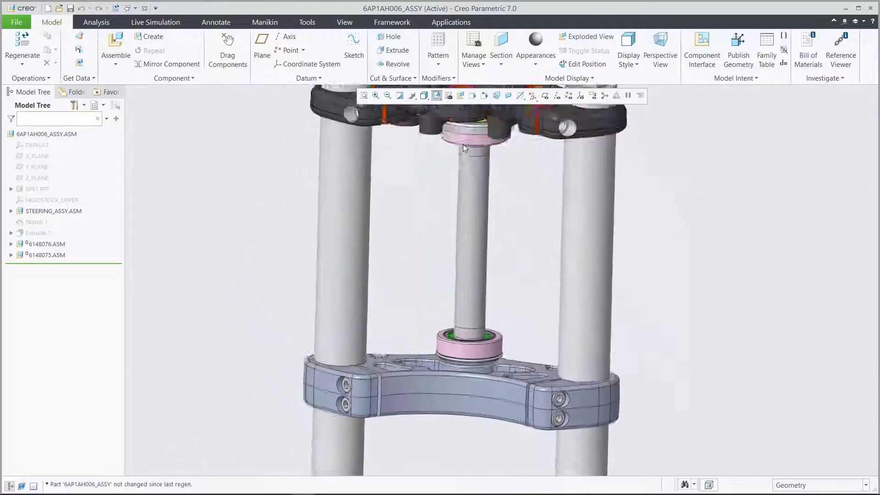
{"action": "left_click", "coordinate": [437, 96]}
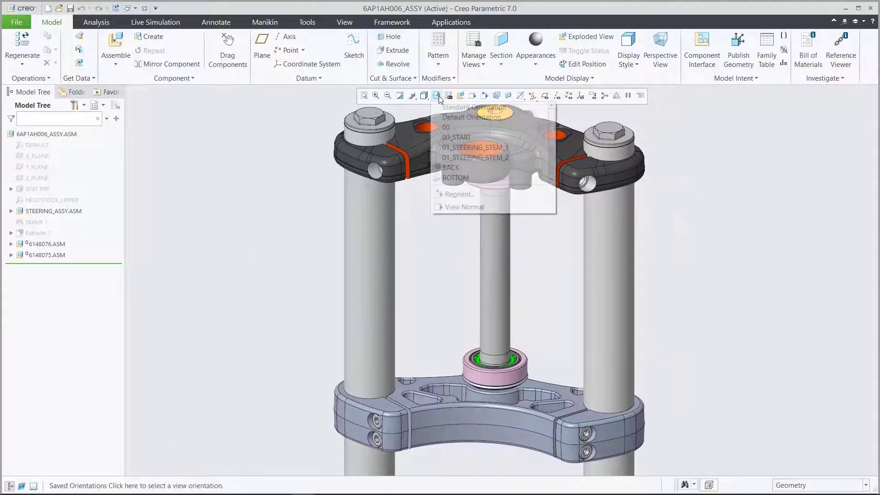
{"action": "left_click", "coordinate": [455, 136]}
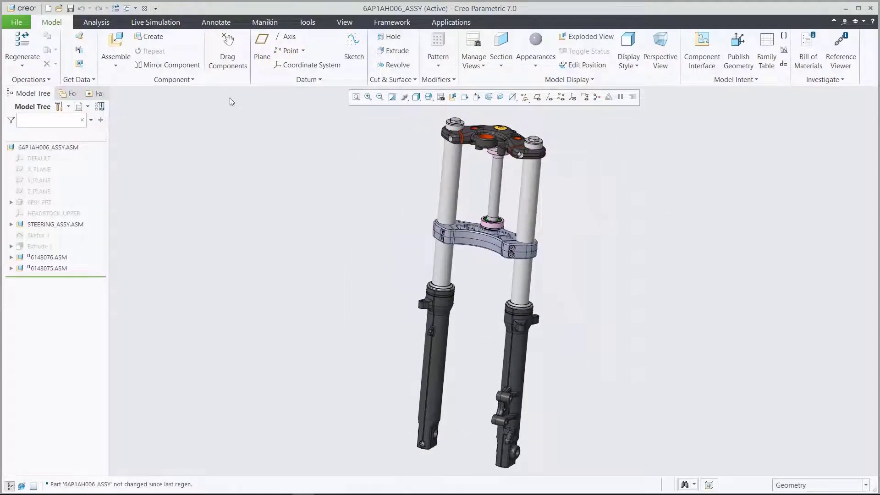
Step: Close the fork assembly and erase all models that are not displayed from the session
{"action": "left_click", "coordinate": [143, 9]}
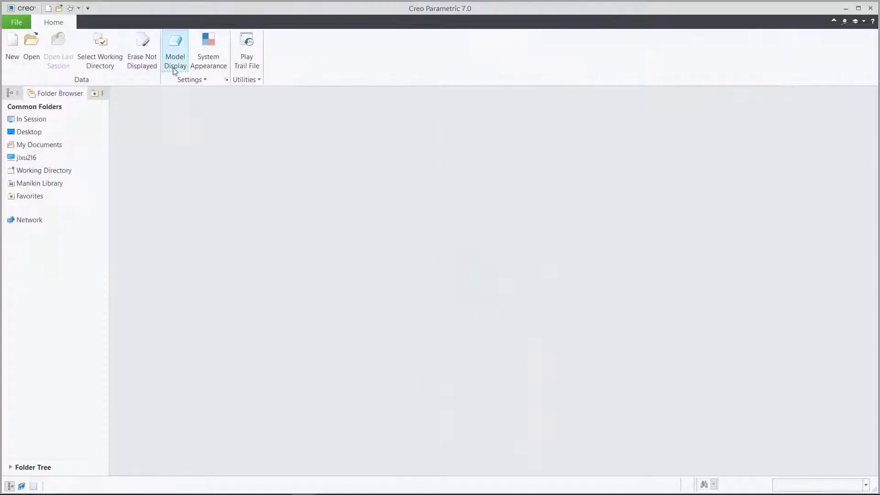
{"action": "left_click", "coordinate": [143, 51]}
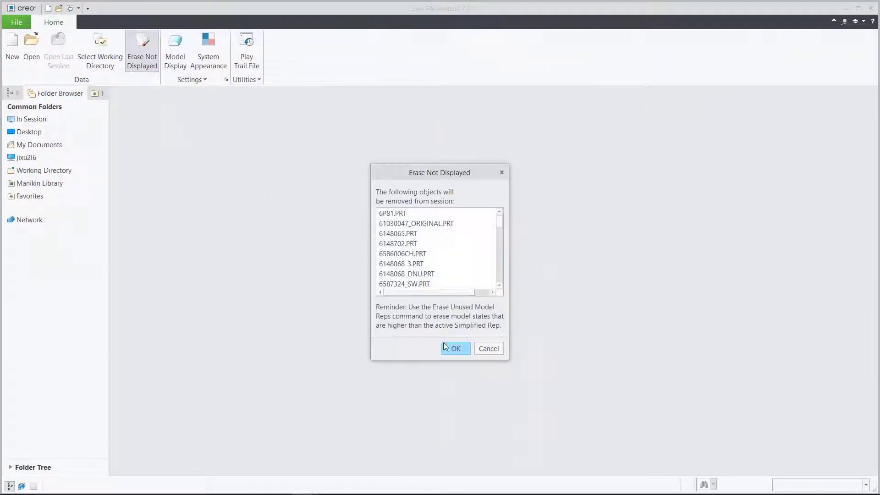
{"action": "left_click", "coordinate": [448, 348]}
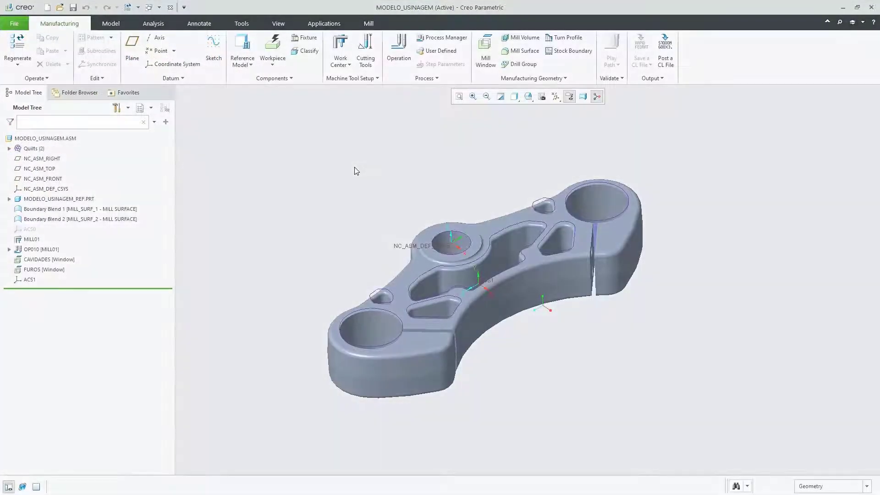
Step: Start an automatic workpiece around the clamp reference model and set its +X, +Y and +Z linear offsets to 1 mm
{"action": "left_click", "coordinate": [273, 65]}
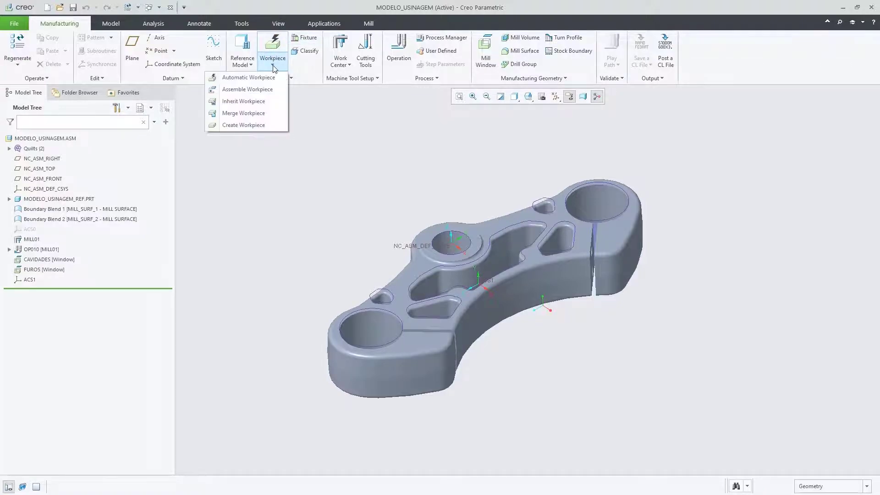
{"action": "left_click", "coordinate": [250, 78]}
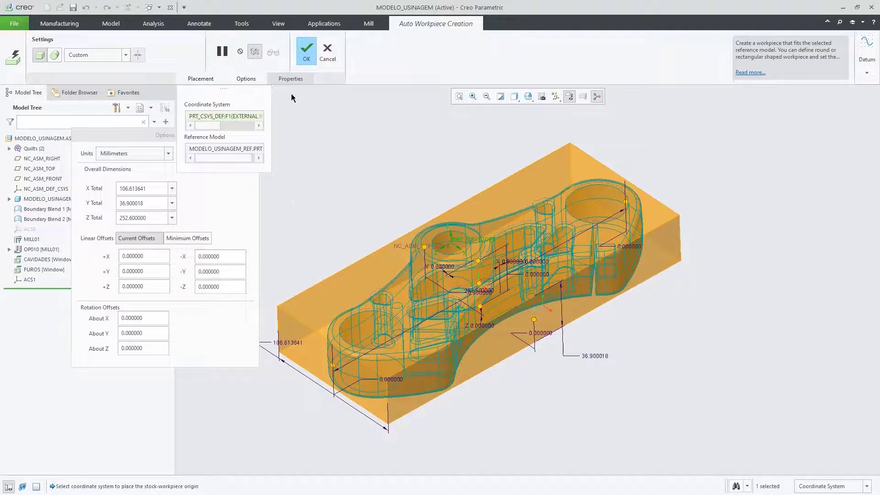
{"action": "left_click", "coordinate": [137, 256]}
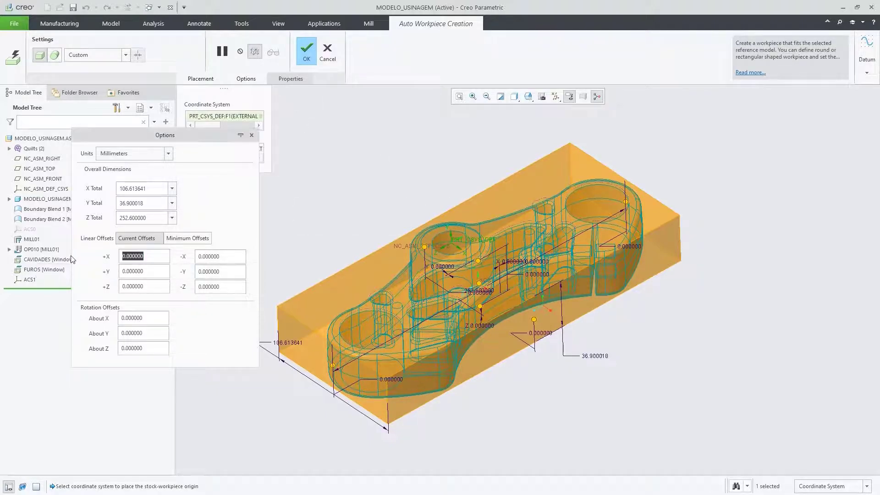
{"action": "type", "text": "1"}
{"action": "key", "text": "Tab"}
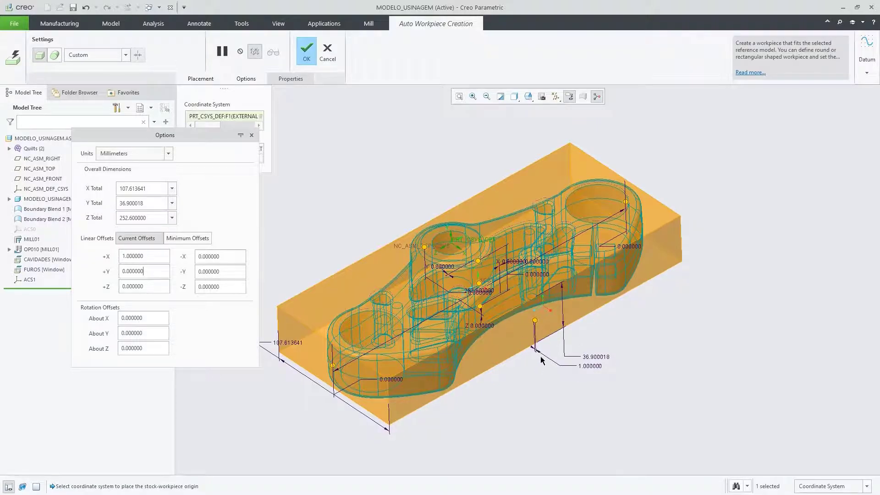
{"action": "type", "text": "1"}
{"action": "type", "text": "1"}
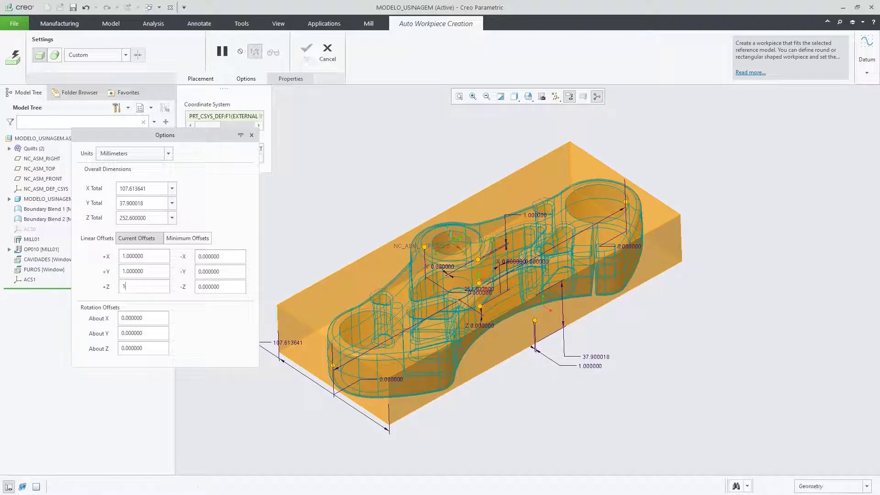
{"action": "key", "text": "Tab"}
Step: Set the workpiece's -X and -Y linear offsets to 1 mm and create the workpiece
{"action": "type", "text": "1"}
{"action": "key", "text": "Tab"}
{"action": "type", "text": "1"}
{"action": "key", "text": "Tab"}
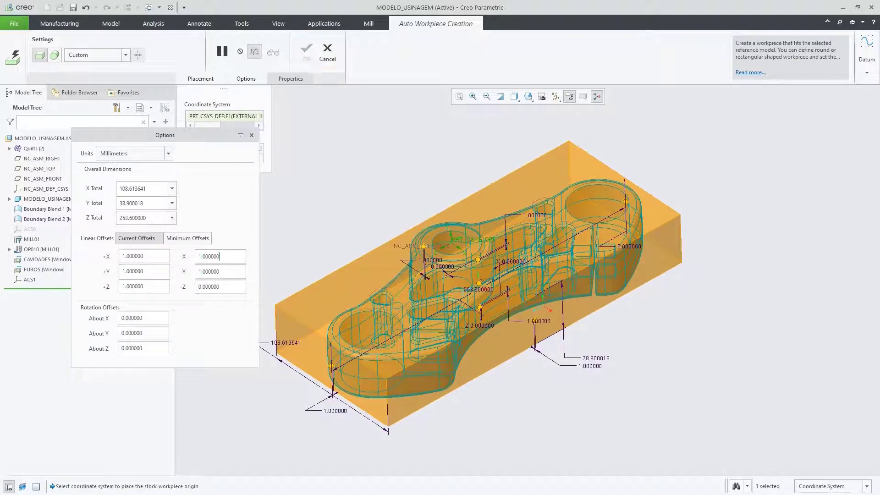
{"action": "left_click", "coordinate": [200, 78]}
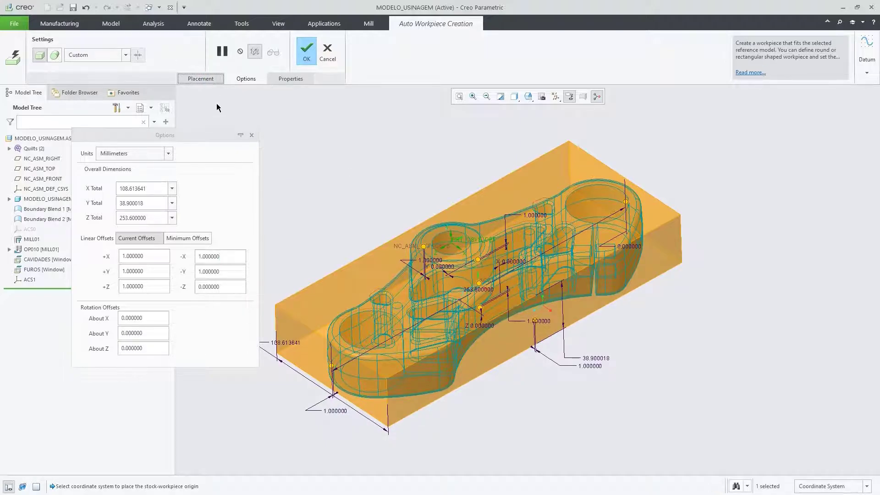
{"action": "left_click", "coordinate": [300, 49]}
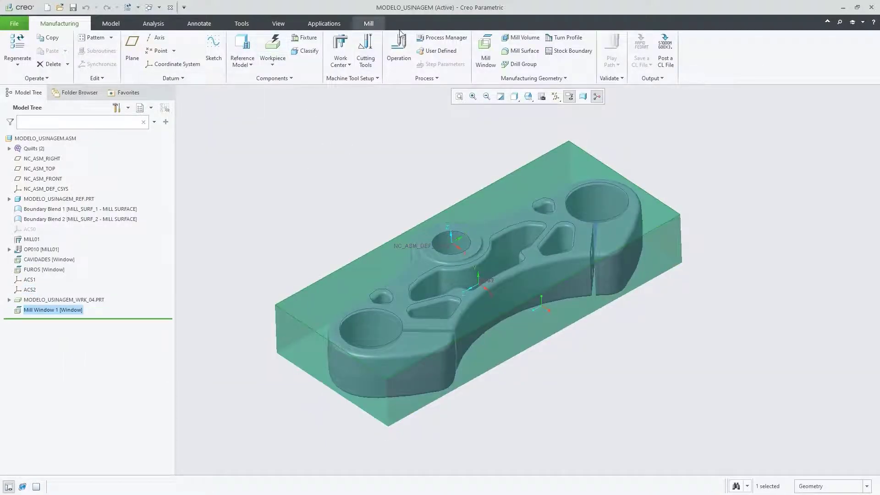
Step: Add a Roughing step on Mill Window 1 with tool 03: TP12R2 and open its machining parameters
{"action": "left_click", "coordinate": [371, 25]}
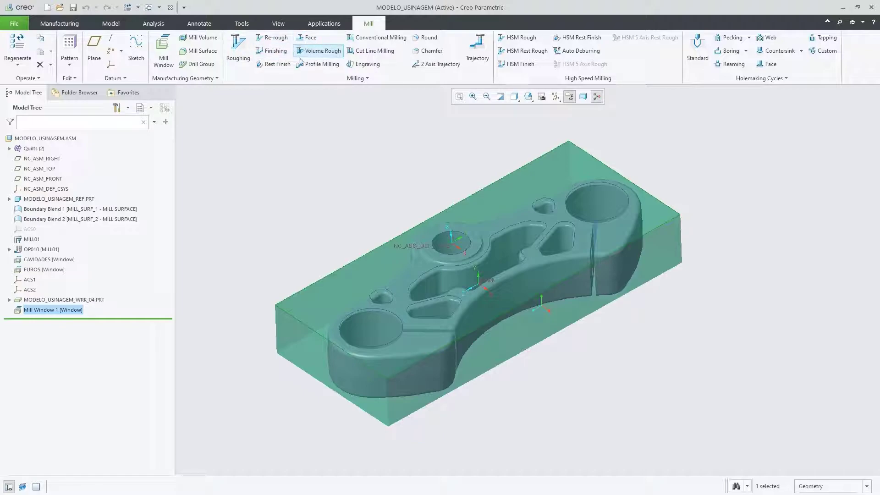
{"action": "left_click", "coordinate": [367, 78]}
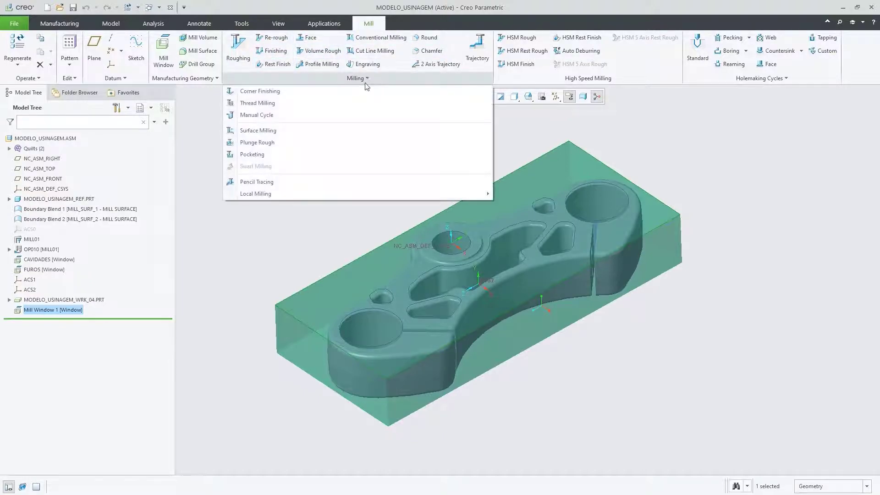
{"action": "left_click", "coordinate": [607, 94]}
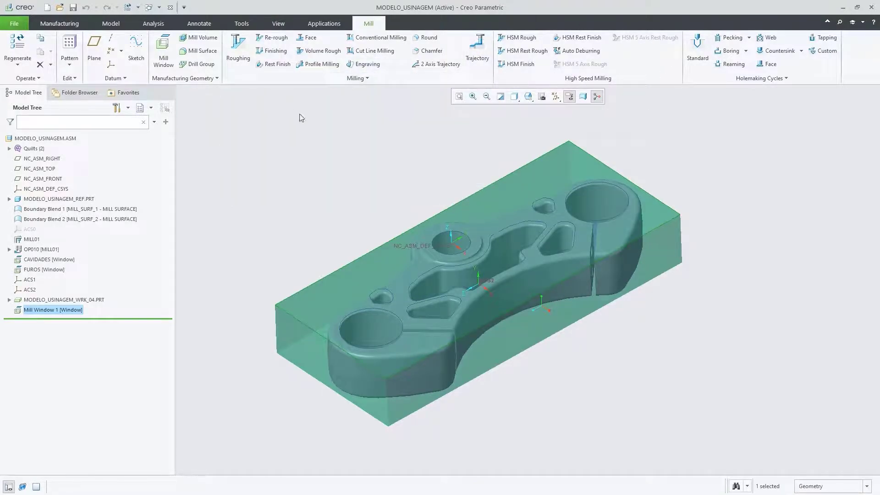
{"action": "left_click", "coordinate": [241, 54]}
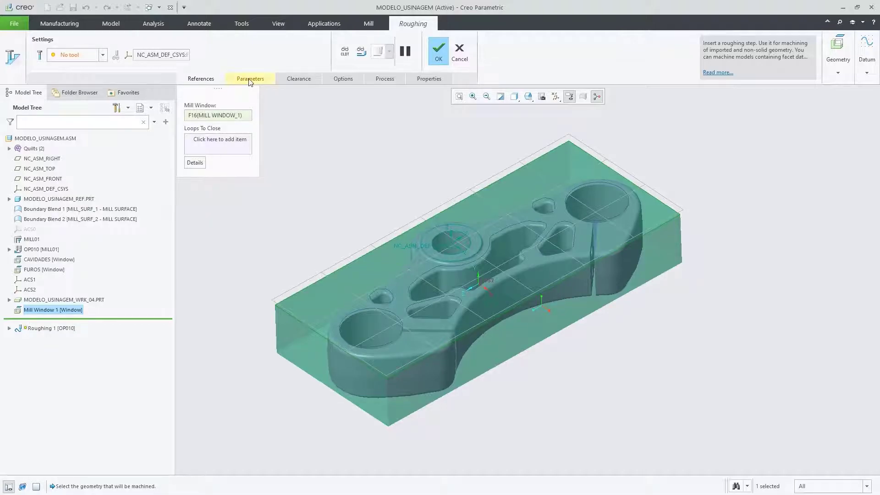
{"action": "left_click", "coordinate": [102, 55]}
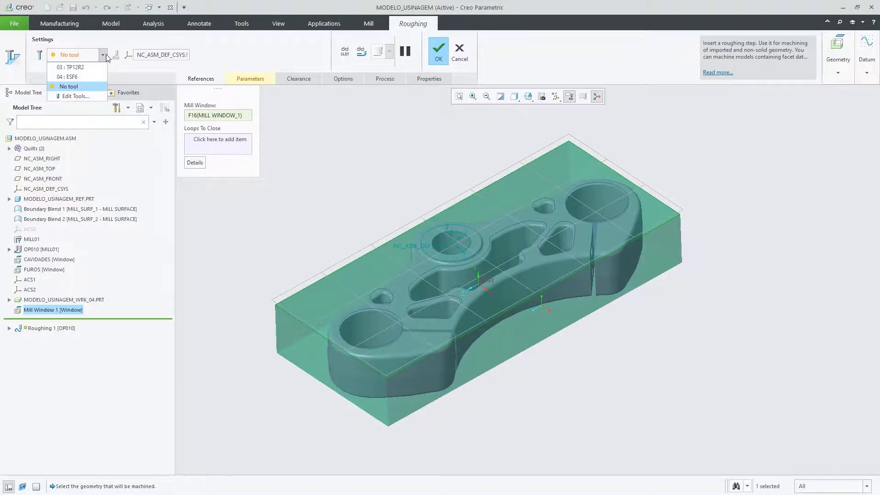
{"action": "left_click", "coordinate": [74, 69]}
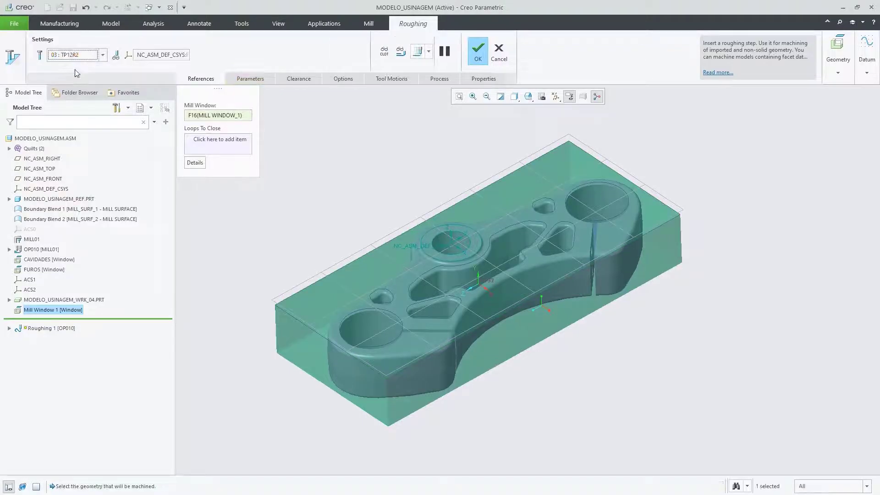
{"action": "left_click", "coordinate": [250, 79]}
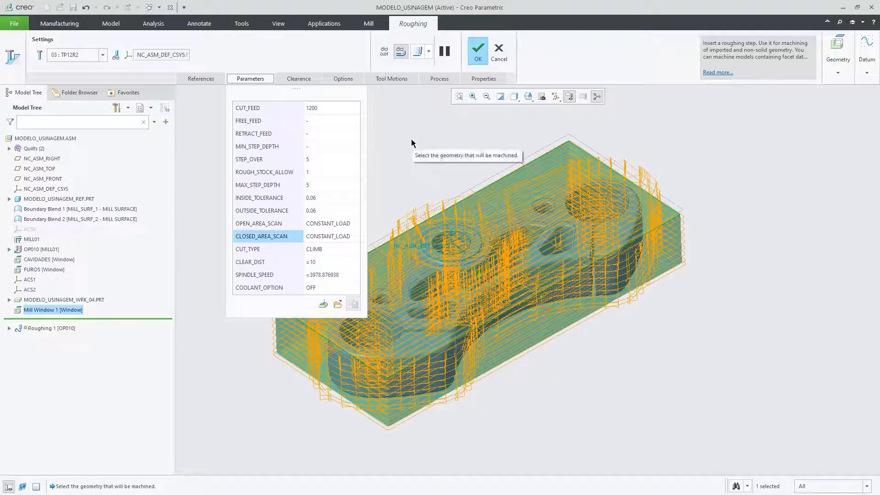
Step: Play the roughing tool path at a faster display speed to review it, and close the playback
{"action": "left_click", "coordinate": [420, 57]}
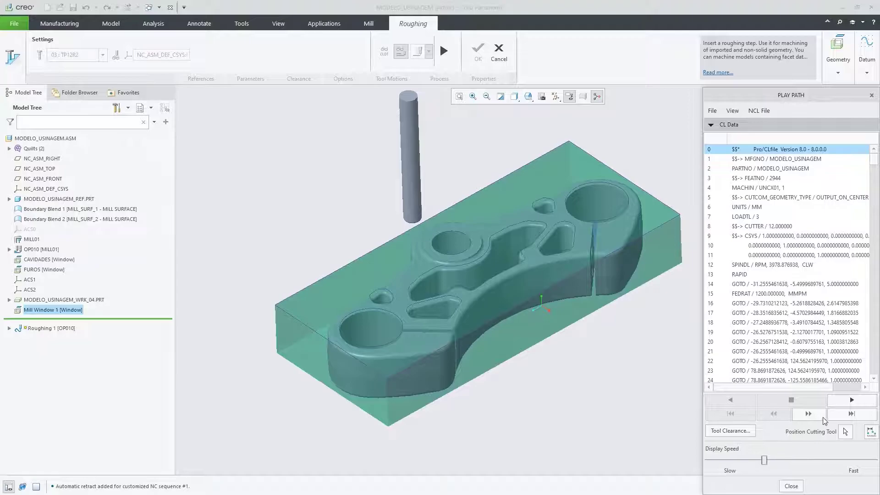
{"action": "left_click", "coordinate": [852, 400]}
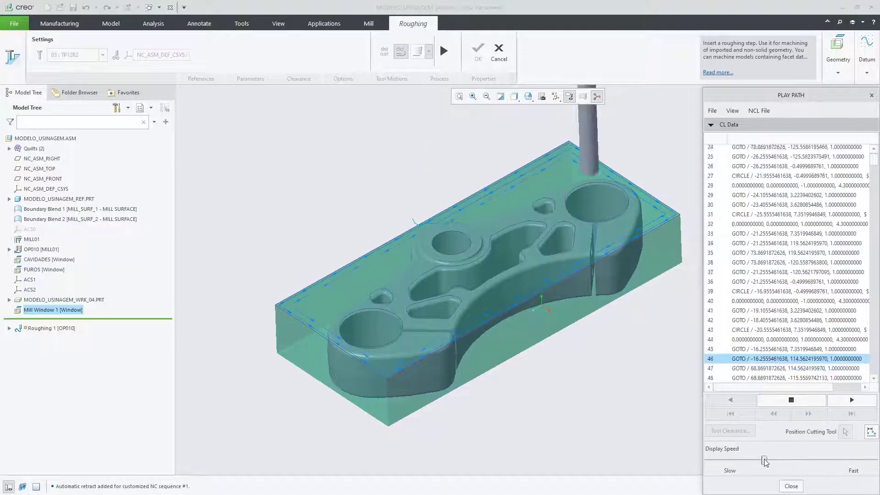
{"action": "left_click_drag", "start_coordinate": [763, 460], "coordinate": [819, 460]}
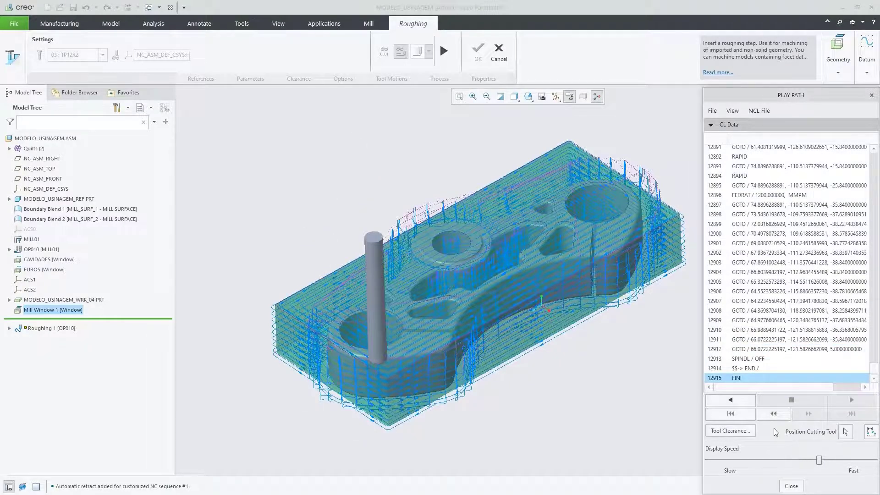
{"action": "left_click", "coordinate": [787, 483]}
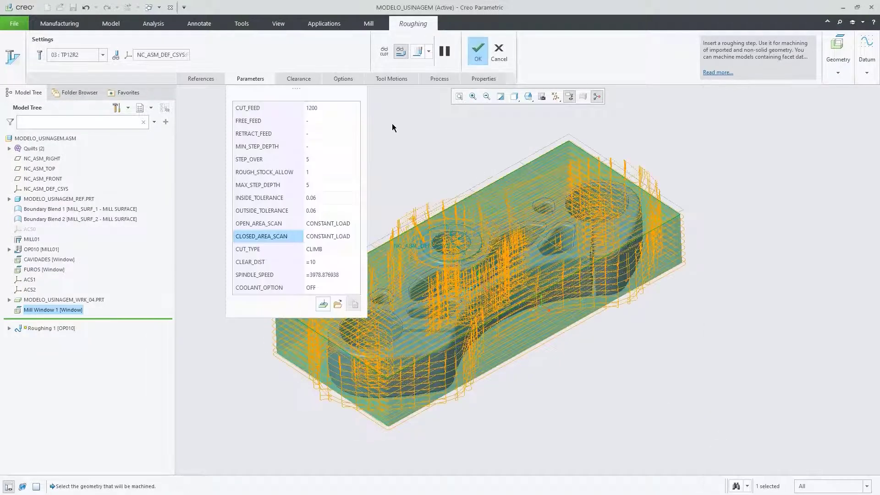
{"action": "left_click", "coordinate": [419, 52]}
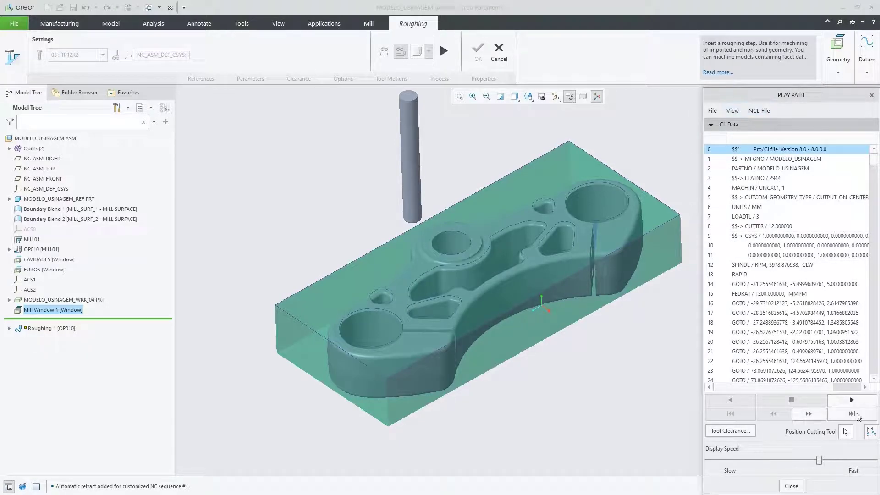
{"action": "left_click", "coordinate": [790, 486]}
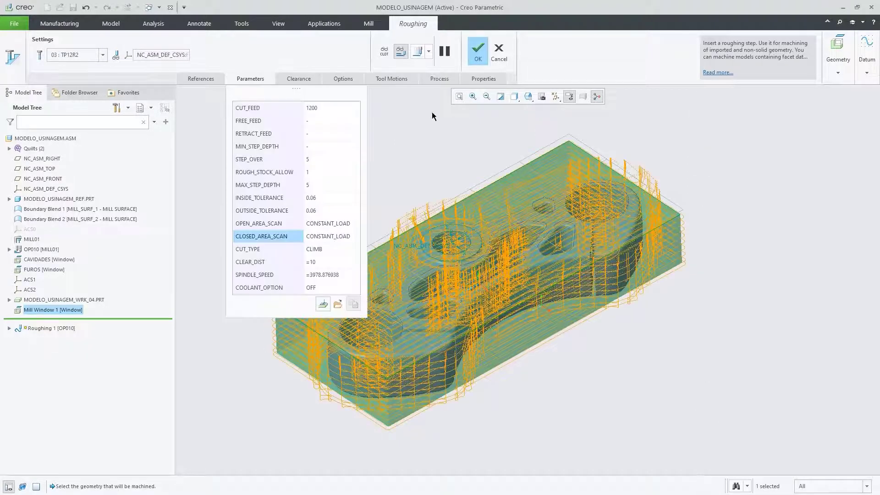
Step: Open the material removal simulation of the roughing step, toggle the Follow tool path option and bring up the simulation player
{"action": "left_click", "coordinate": [428, 53]}
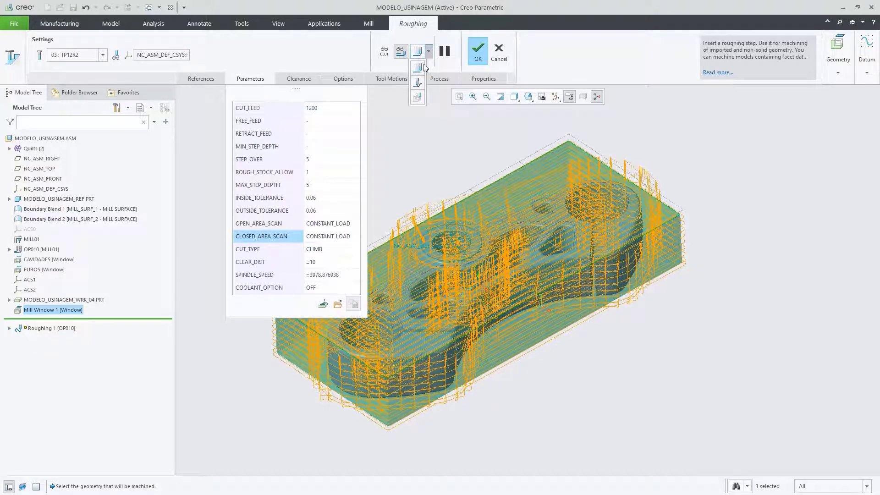
{"action": "left_click", "coordinate": [418, 98]}
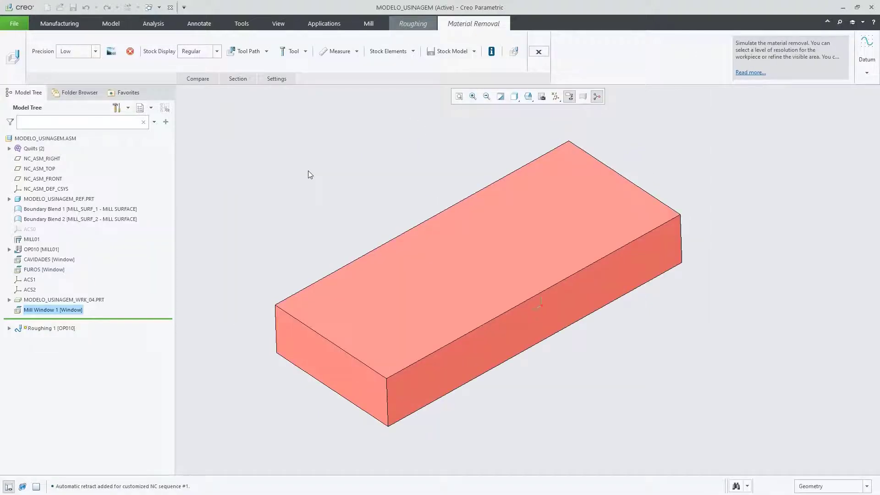
{"action": "left_click", "coordinate": [307, 53]}
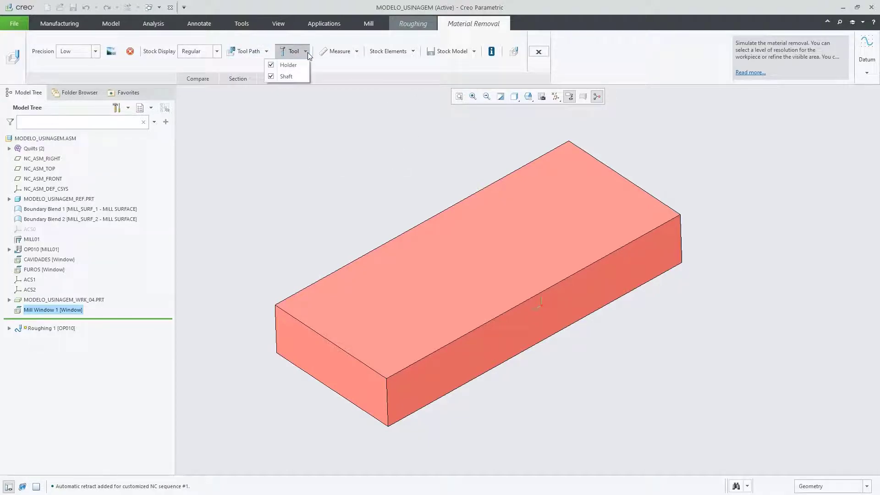
{"action": "left_click", "coordinate": [268, 52]}
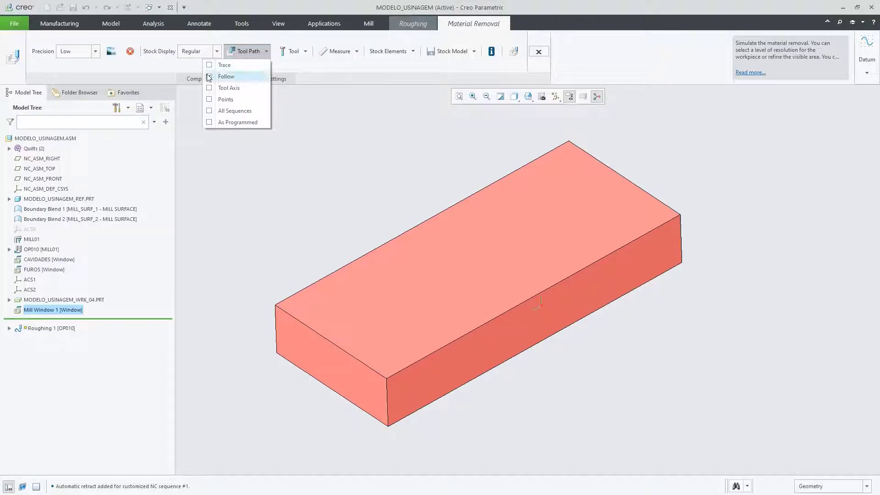
{"action": "left_click", "coordinate": [209, 77]}
{"action": "left_click", "coordinate": [515, 53]}
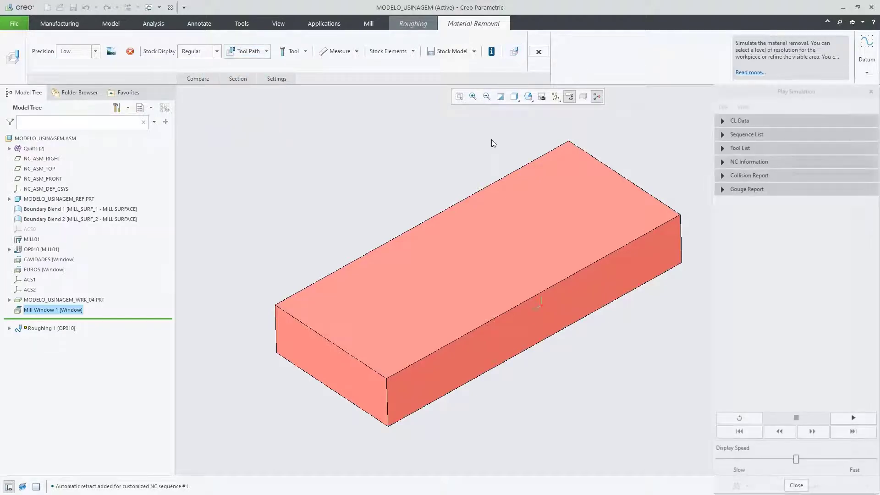
Step: Run the material removal simulation, raise the display speed to near the fastest setting, inspect the cut stock and close the player
{"action": "left_click_drag", "start_coordinate": [797, 459], "coordinate": [789, 460]}
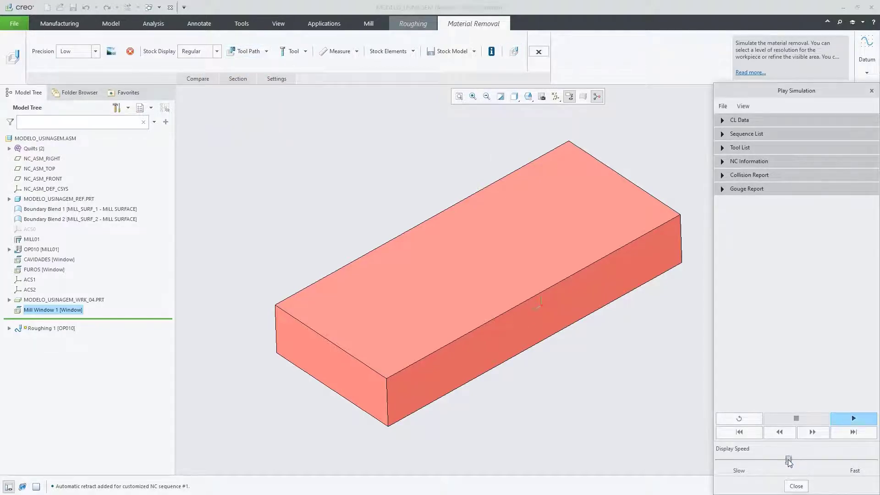
{"action": "left_click", "coordinate": [854, 418]}
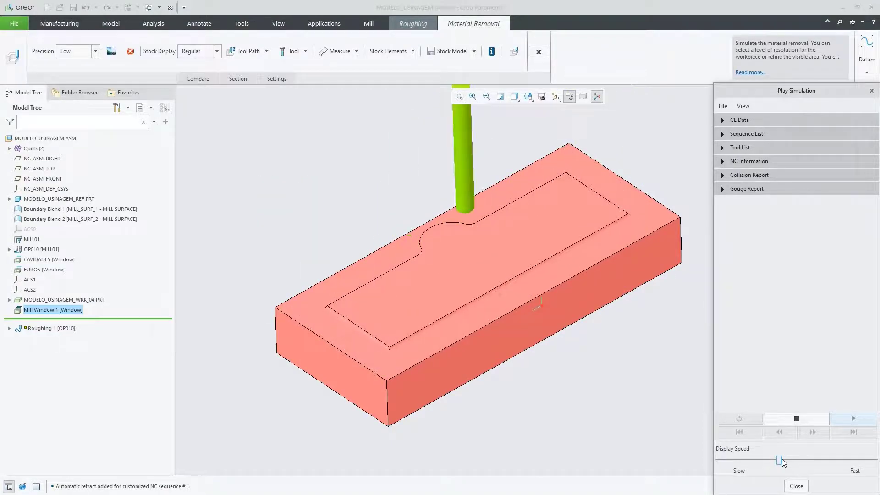
{"action": "left_click_drag", "start_coordinate": [784, 462], "coordinate": [859, 461]}
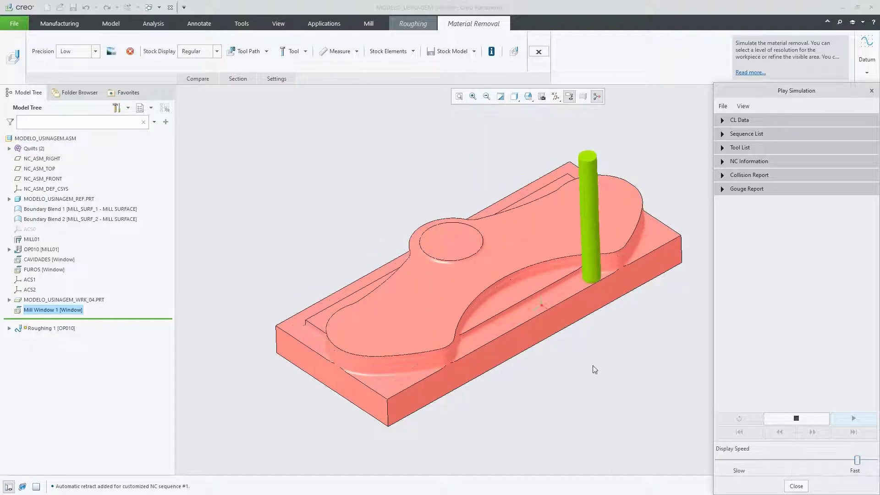
{"action": "mouse_move", "coordinate": [501, 329]}
{"action": "middle_mouse_down"}
{"action": "mouse_move", "coordinate": [500, 347]}
{"action": "mouse_move", "coordinate": [507, 330]}
{"action": "middle_mouse_up"}
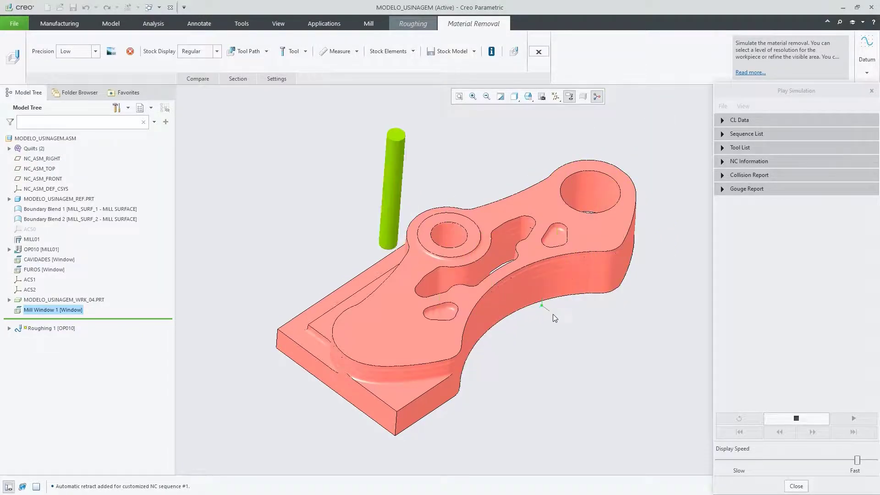
{"action": "mouse_move", "coordinate": [544, 307]}
{"action": "middle_mouse_down"}
{"action": "mouse_move", "coordinate": [536, 344]}
{"action": "mouse_move", "coordinate": [548, 305]}
{"action": "middle_mouse_up"}
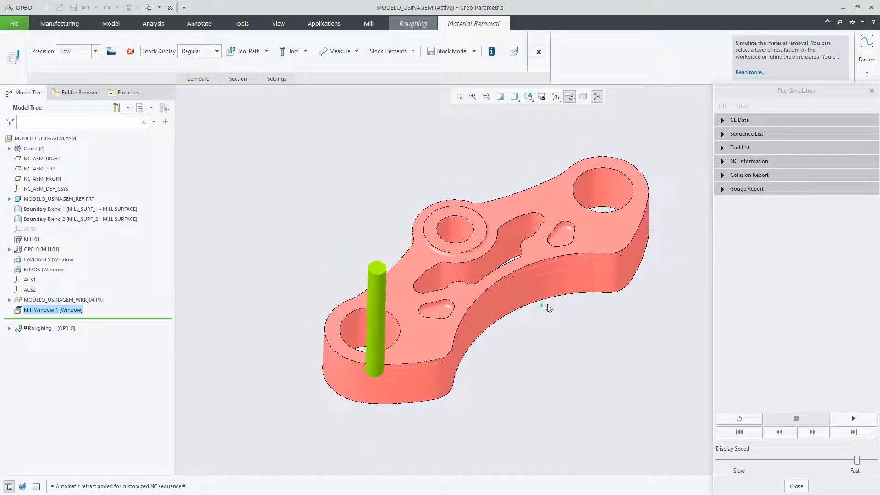
{"action": "left_click", "coordinate": [796, 486]}
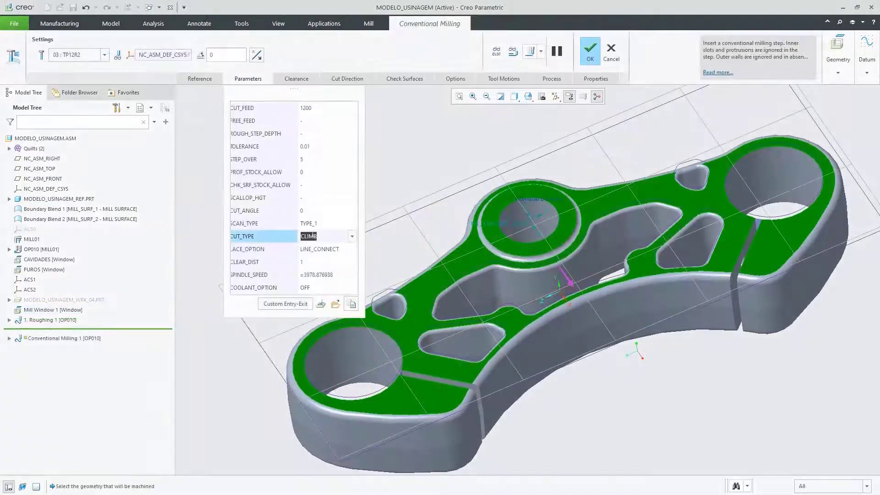
Step: Set the LACE_OPTION parameter of the Conventional Milling step to ARC_CONNECT
{"action": "left_click", "coordinate": [333, 251]}
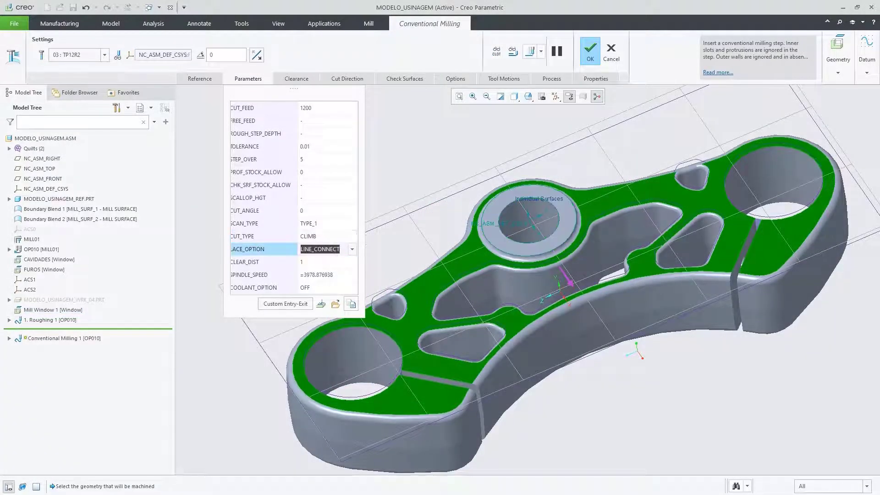
{"action": "left_click", "coordinate": [352, 250]}
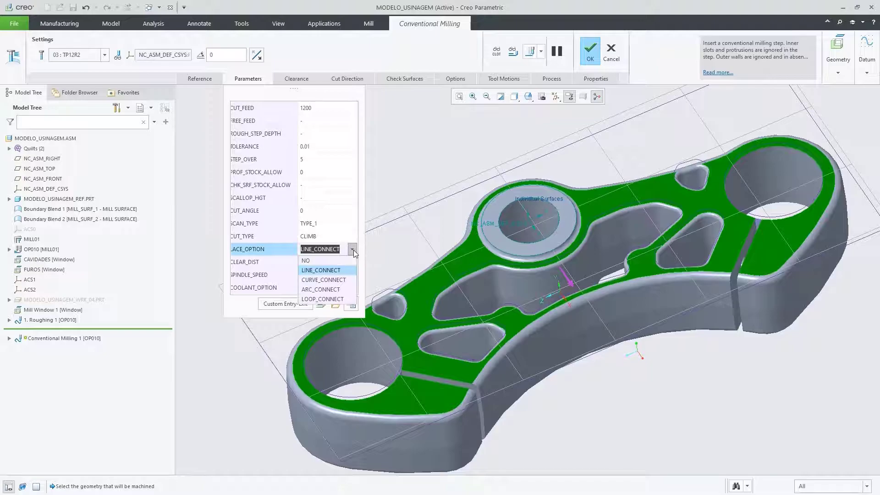
{"action": "left_click", "coordinate": [321, 290]}
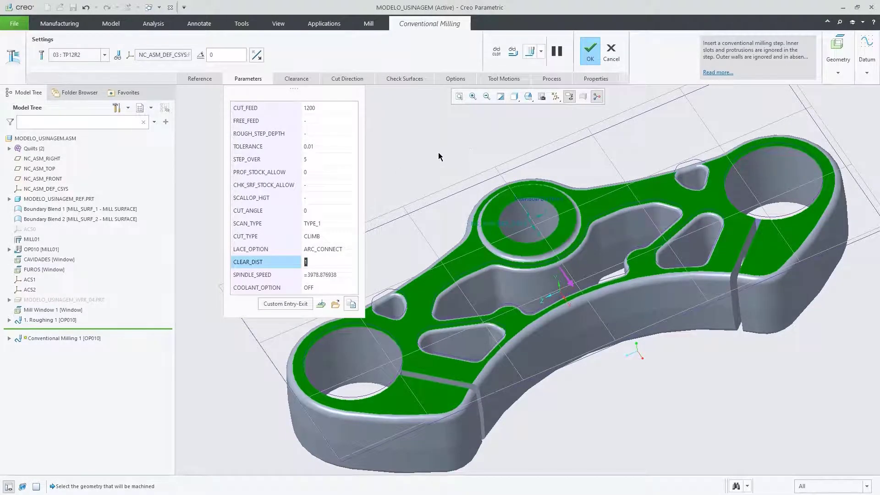
Step: Display the Conventional Milling step's tool path on the clamp and bring up its path playback
{"action": "left_click", "coordinate": [514, 56]}
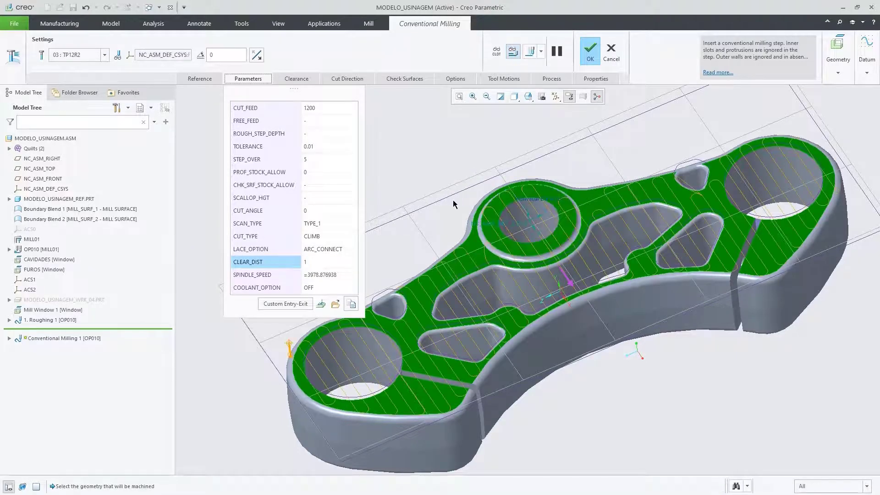
{"action": "mouse_move", "coordinate": [507, 238]}
{"action": "middle_mouse_down"}
{"action": "mouse_move", "coordinate": [543, 228]}
{"action": "mouse_move", "coordinate": [445, 237]}
{"action": "middle_mouse_up"}
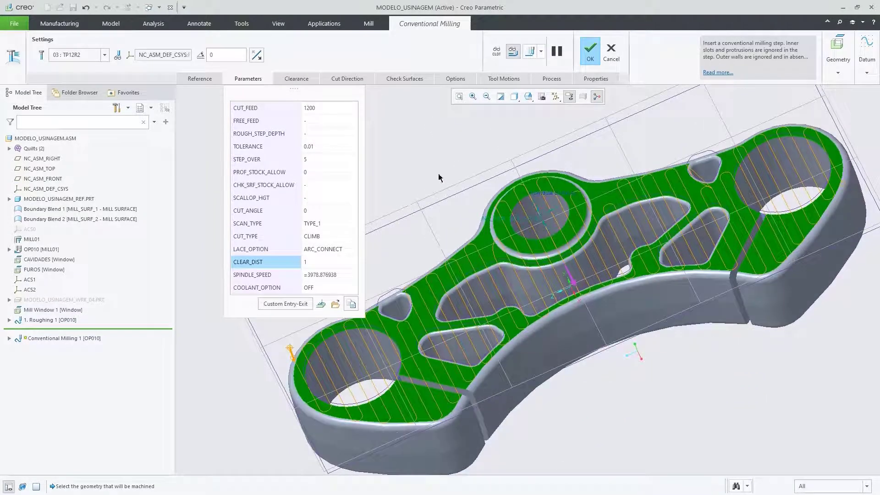
{"action": "left_click", "coordinate": [530, 52]}
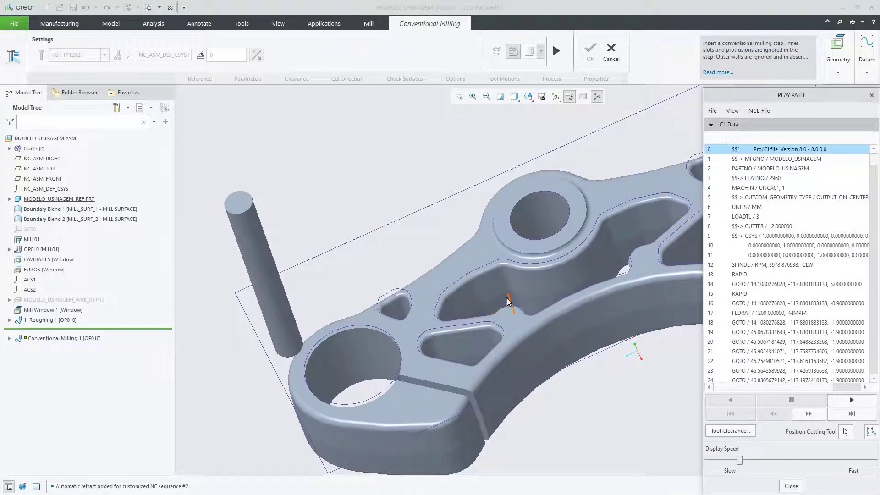
{"action": "middle_click_drag", "start_coordinate": [507, 298], "coordinate": [582, 291]}
{"action": "scroll", "coordinate": [457, 290], "scroll_direction": "up", "scroll_amount": 5}
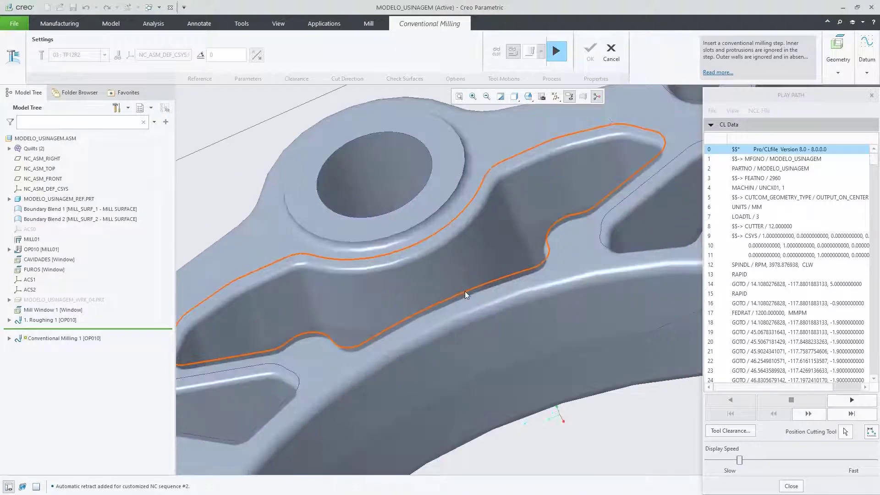
{"action": "key", "text": "ctrl+d"}
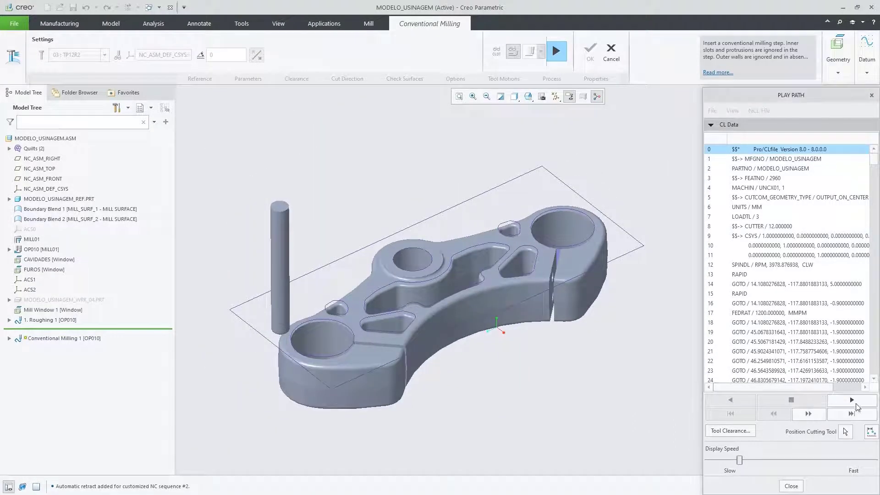
Step: Play the Conventional Milling tool path to its end, close the playback and accept the milling step
{"action": "left_click", "coordinate": [852, 400]}
{"action": "middle_click_drag", "start_coordinate": [602, 378], "coordinate": [452, 387]}
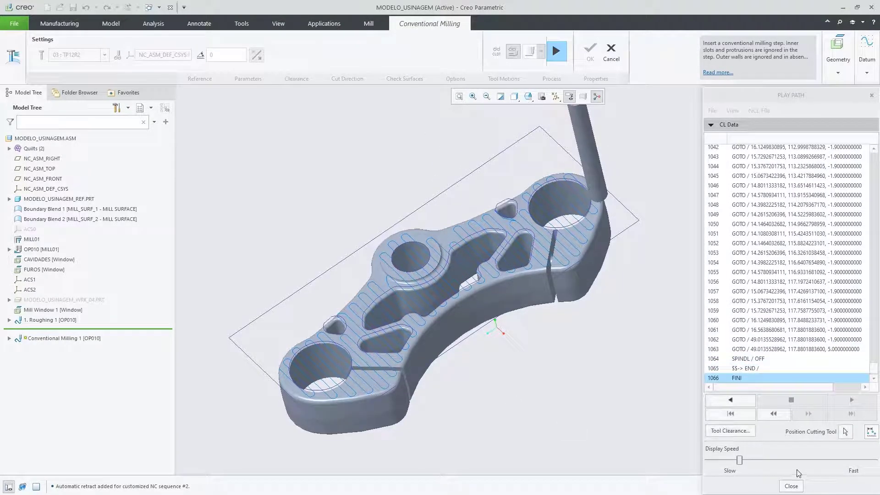
{"action": "left_click", "coordinate": [792, 486]}
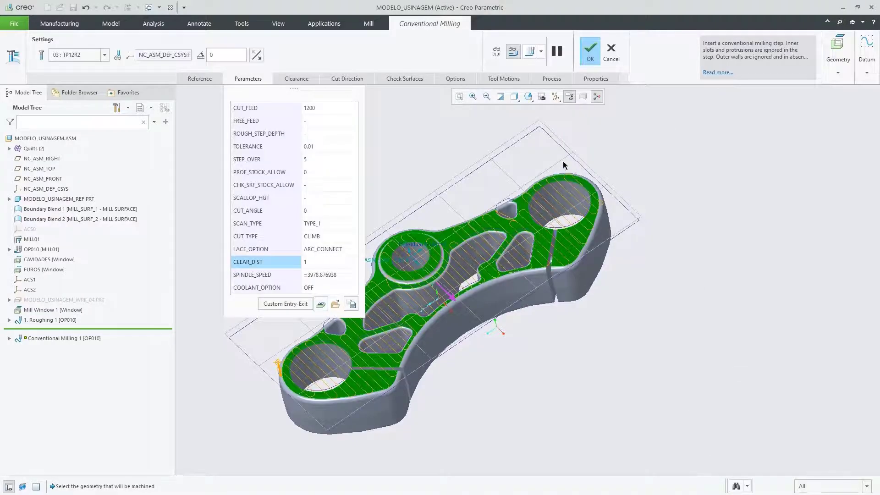
{"action": "left_click", "coordinate": [591, 54]}
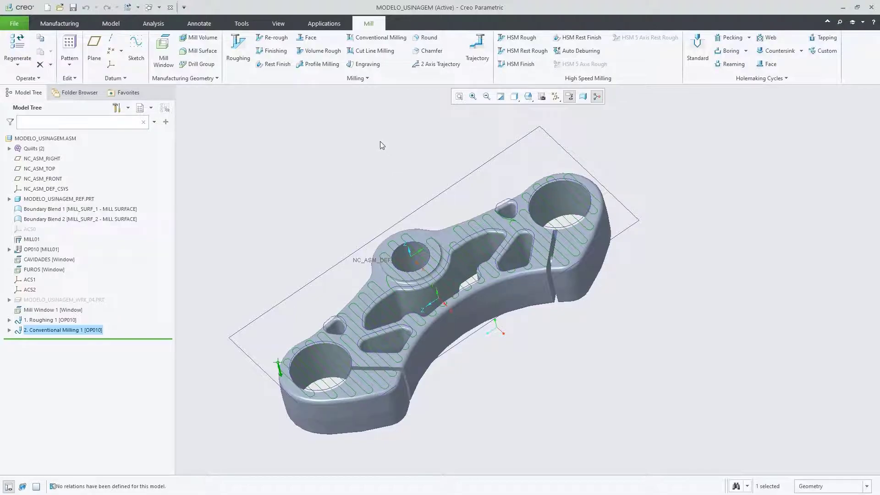
{"action": "left_click", "coordinate": [381, 143]}
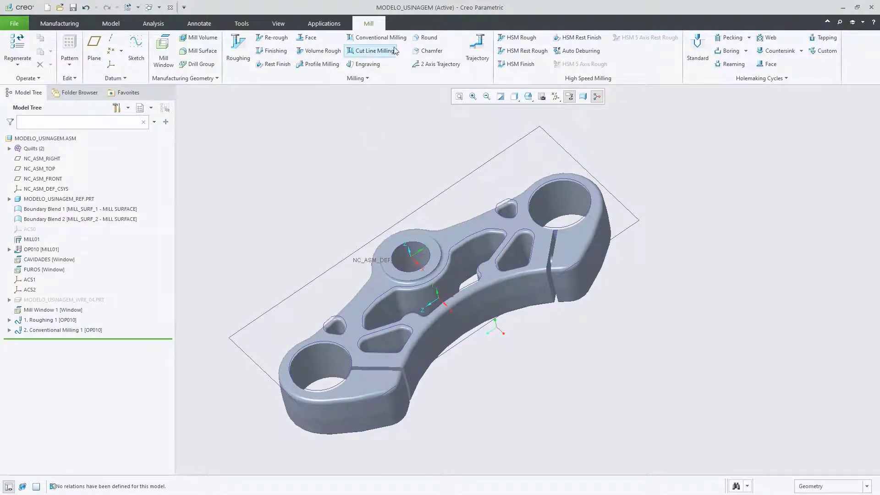
Step: Start a Profile Milling step and select the front outer side-wall surfaces of the clamp as machining references
{"action": "left_click", "coordinate": [328, 67]}
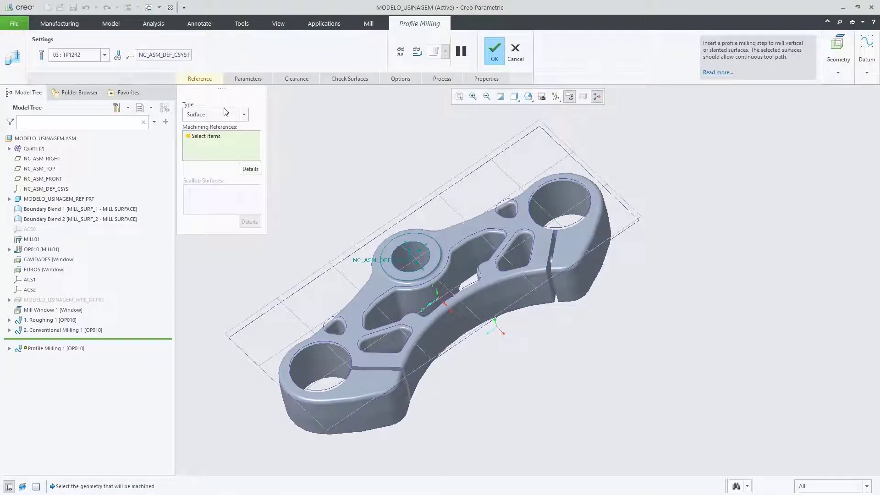
{"action": "middle_click_drag", "start_coordinate": [408, 337], "coordinate": [430, 270]}
{"action": "left_click", "coordinate": [382, 360]}
{"action": "scroll", "coordinate": [389, 357], "scroll_direction": "down", "scroll_amount": 4}
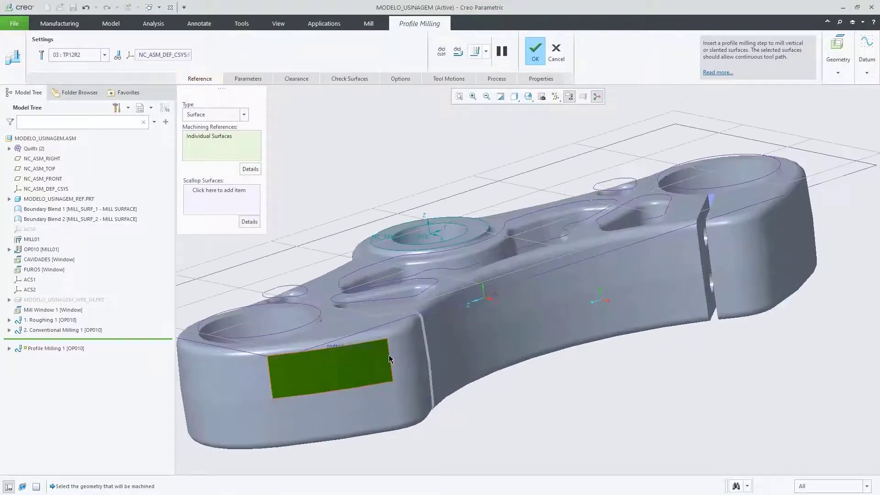
{"action": "left_click", "coordinate": [422, 348], "text": "ctrl"}
{"action": "left_click", "coordinate": [470, 324], "text": "ctrl"}
{"action": "left_click", "coordinate": [841, 218], "text": "ctrl"}
Step: Add the remaining outer side-wall surfaces around both ends and the back of the clamp to the machining references
{"action": "scroll", "coordinate": [721, 266], "scroll_direction": "up", "scroll_amount": 3}
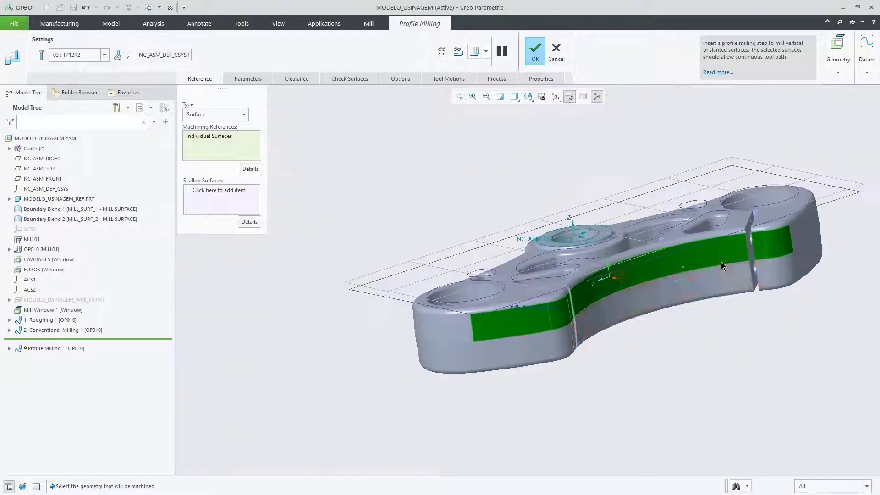
{"action": "middle_click_drag", "start_coordinate": [722, 263], "coordinate": [637, 268]}
{"action": "left_click", "coordinate": [805, 239], "text": "ctrl"}
{"action": "left_click", "coordinate": [385, 332], "text": "ctrl"}
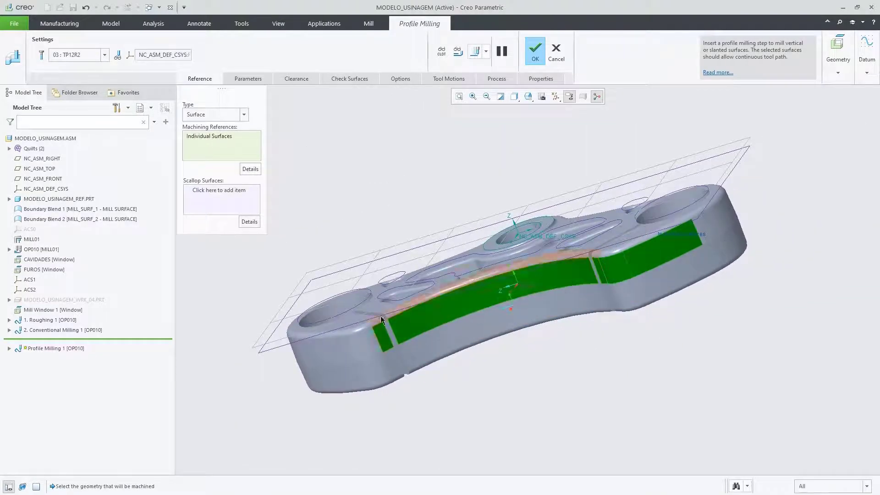
{"action": "left_click", "coordinate": [366, 343], "text": "ctrl"}
{"action": "middle_click_drag", "start_coordinate": [723, 307], "coordinate": [477, 328]}
{"action": "left_click", "coordinate": [450, 341], "text": "ctrl"}
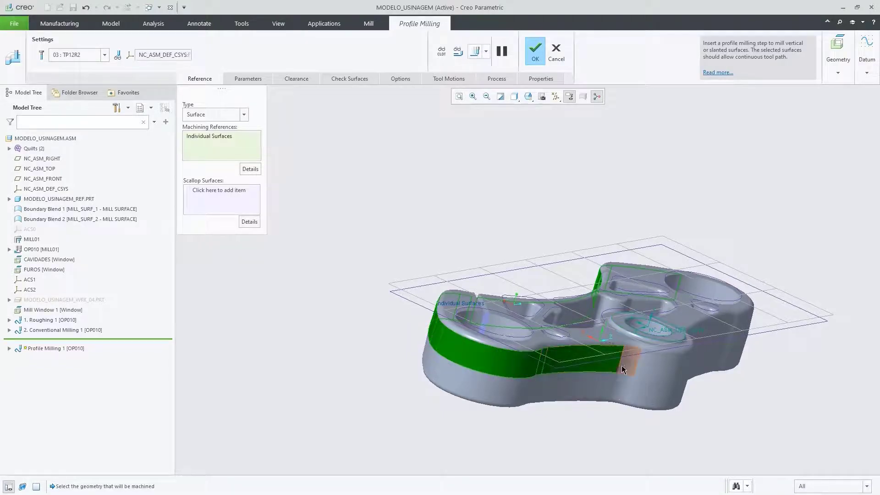
{"action": "left_click", "coordinate": [622, 365], "text": "ctrl"}
{"action": "middle_click_drag", "start_coordinate": [621, 365], "coordinate": [450, 355]}
{"action": "left_click", "coordinate": [447, 354], "text": "ctrl"}
{"action": "middle_click_drag", "start_coordinate": [554, 363], "coordinate": [424, 200]}
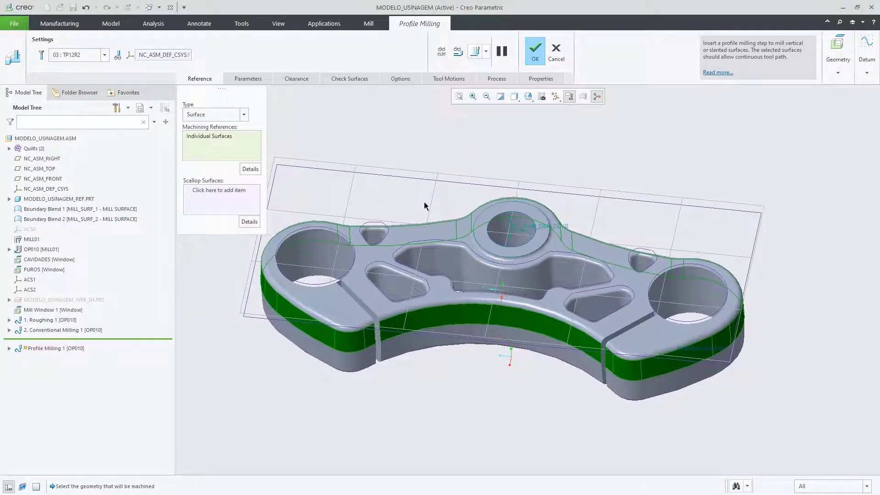
Step: Set the STEP_DEPTH parameter of the Profile Milling step to 1
{"action": "left_click", "coordinate": [255, 83]}
{"action": "left_click", "coordinate": [316, 172]}
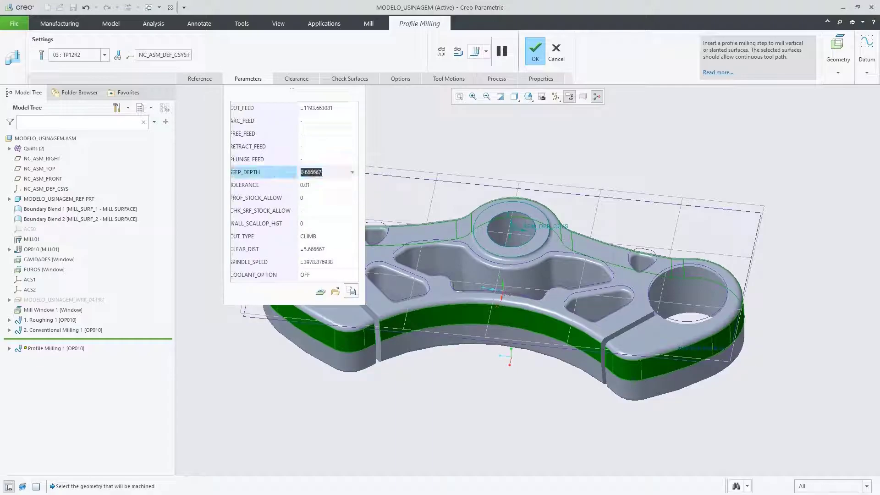
{"action": "type", "text": "1"}
{"action": "key", "text": "Return"}
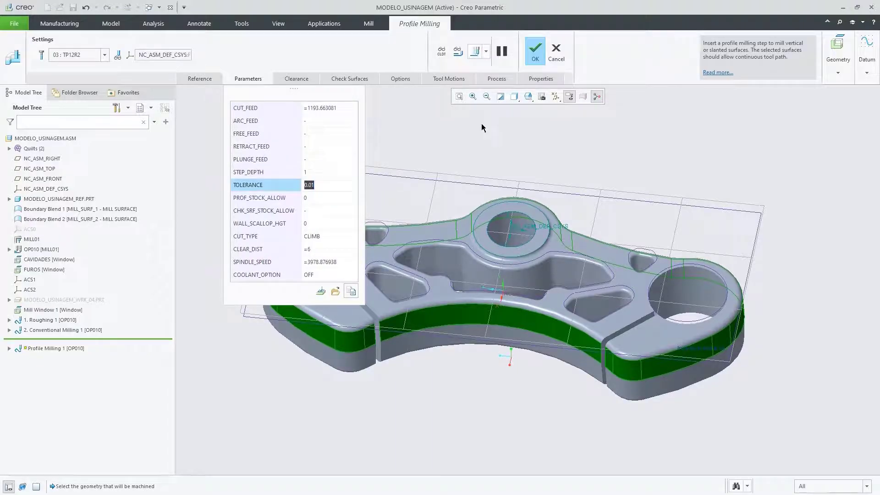
Step: Display the Profile Milling tool path around the clamp and bring up its path playback
{"action": "left_click", "coordinate": [458, 51]}
{"action": "middle_click_drag", "start_coordinate": [541, 275], "coordinate": [518, 252]}
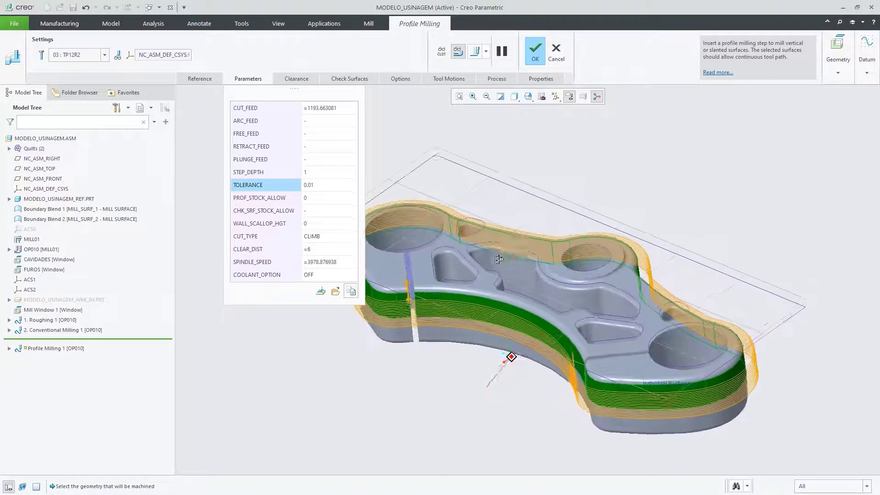
{"action": "left_click", "coordinate": [475, 52]}
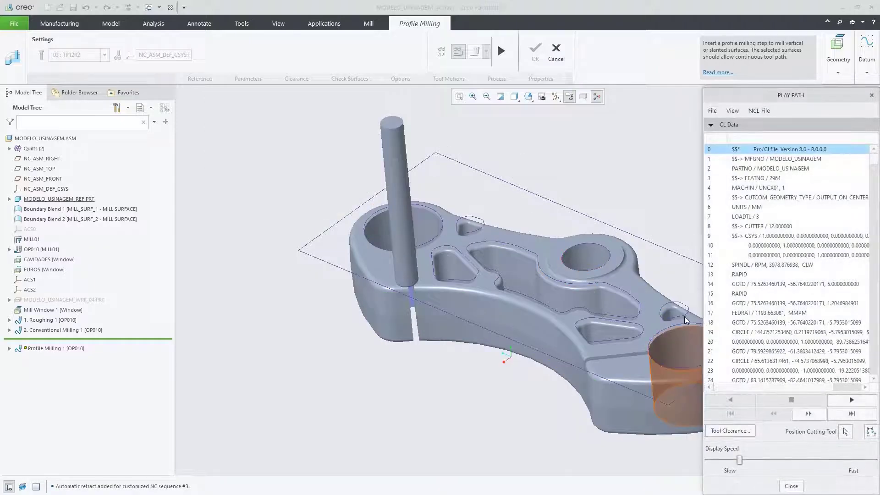
{"action": "middle_click_drag", "start_coordinate": [509, 226], "coordinate": [372, 190], "text": "shift"}
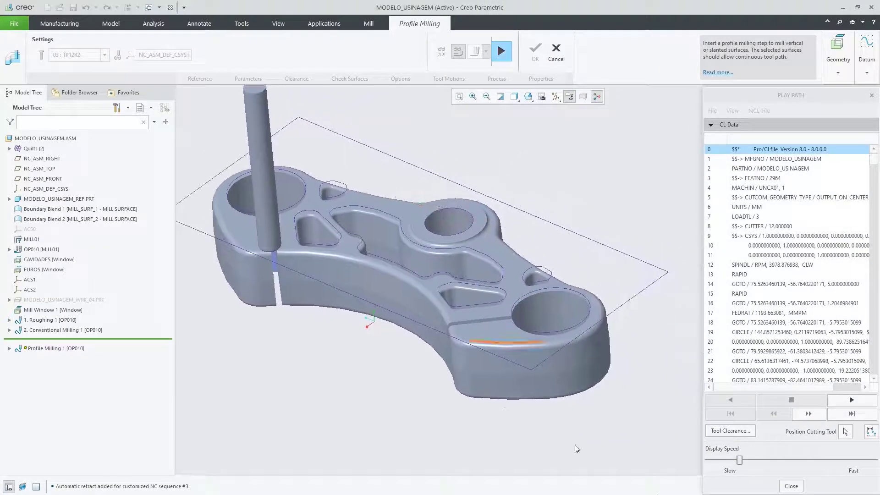
Step: Play the Profile Milling tool path at a faster display speed, close the playback and accept the milling step
{"action": "left_click", "coordinate": [851, 399]}
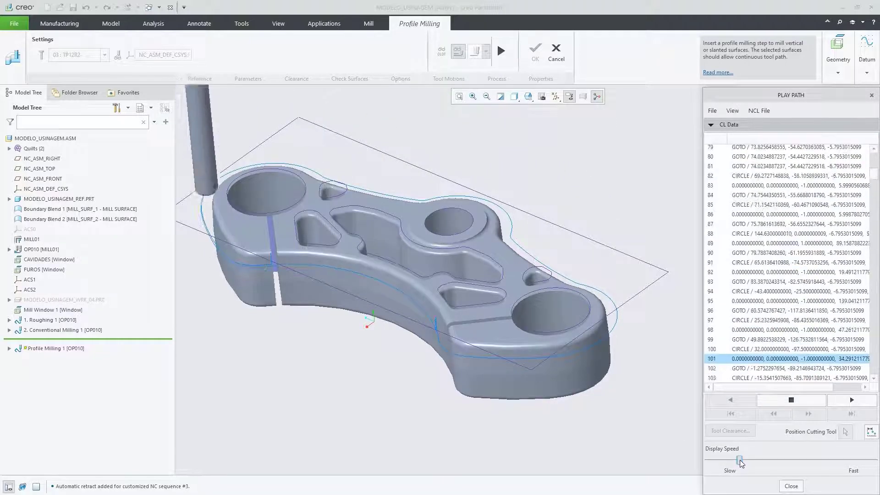
{"action": "left_click_drag", "start_coordinate": [741, 463], "coordinate": [780, 461]}
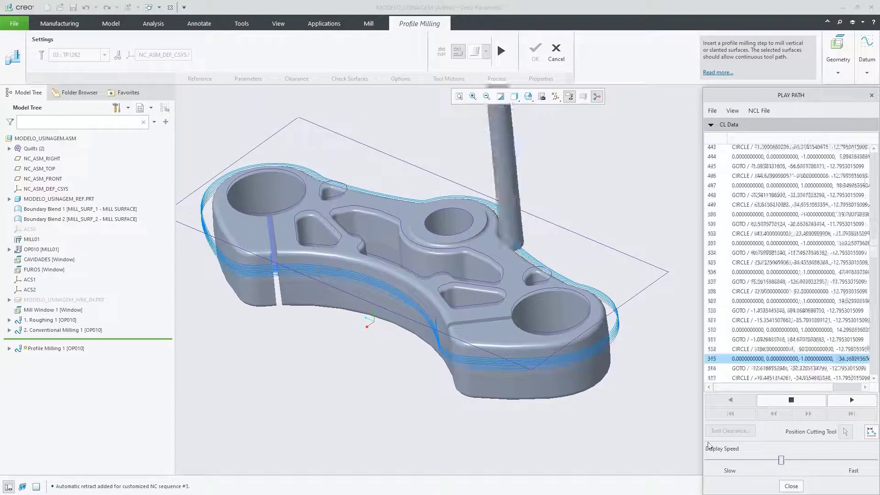
{"action": "mouse_move", "coordinate": [660, 432]}
{"action": "middle_mouse_down"}
{"action": "mouse_move", "coordinate": [595, 359]}
{"action": "mouse_move", "coordinate": [497, 360]}
{"action": "mouse_move", "coordinate": [594, 373]}
{"action": "mouse_move", "coordinate": [579, 391]}
{"action": "mouse_move", "coordinate": [592, 382]}
{"action": "middle_mouse_up"}
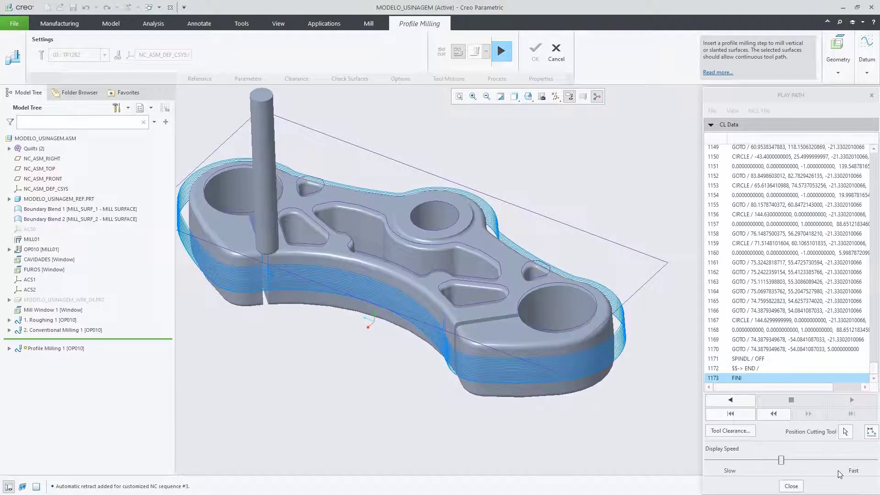
{"action": "left_click", "coordinate": [791, 486]}
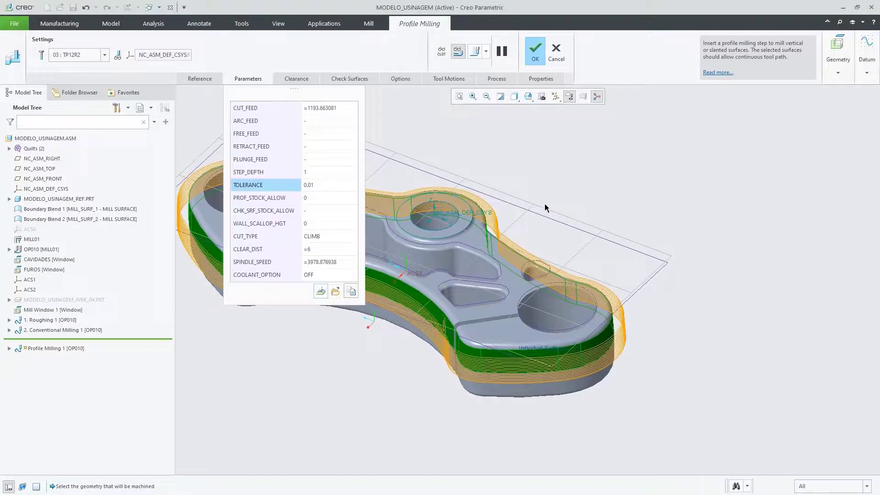
{"action": "left_click", "coordinate": [536, 51]}
{"action": "middle_click_drag", "start_coordinate": [480, 203], "coordinate": [576, 226], "text": "shift"}
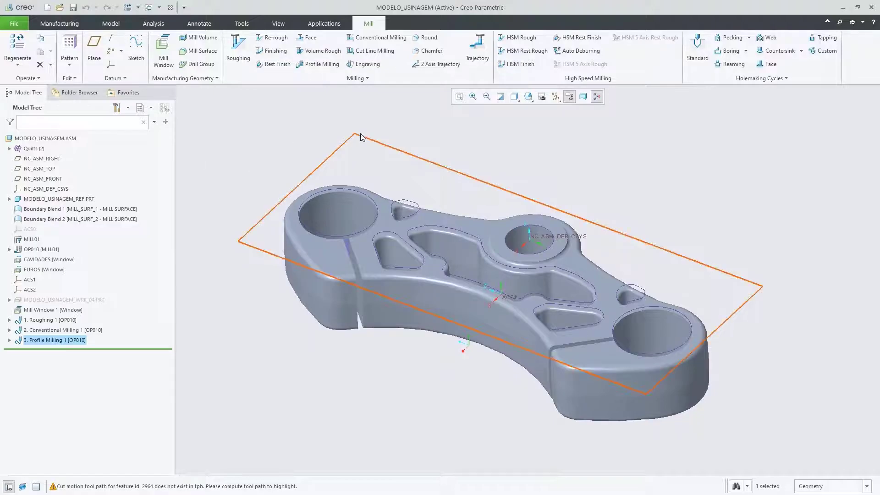
{"action": "left_click", "coordinate": [325, 132]}
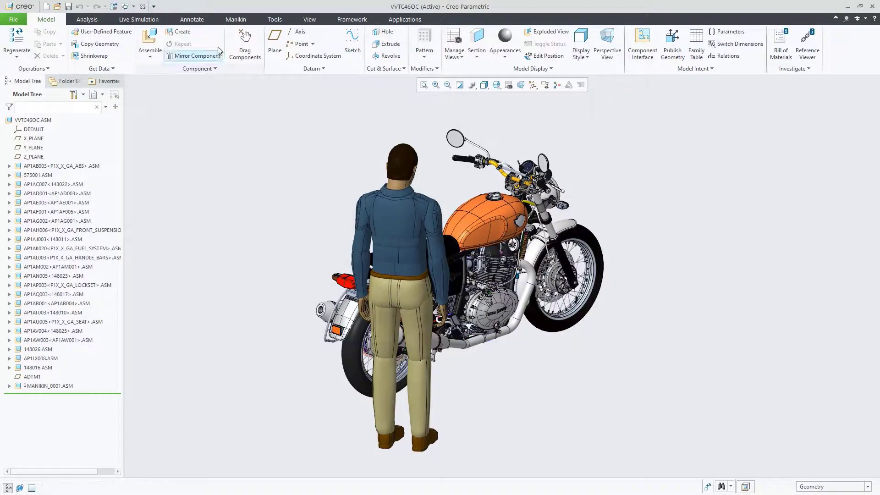
Step: In the motorcycle assembly, open the manikin's vision window and enlarge it beside the model
{"action": "left_click", "coordinate": [235, 20]}
{"action": "middle_click_drag", "start_coordinate": [310, 181], "coordinate": [182, 173], "text": "shift"}
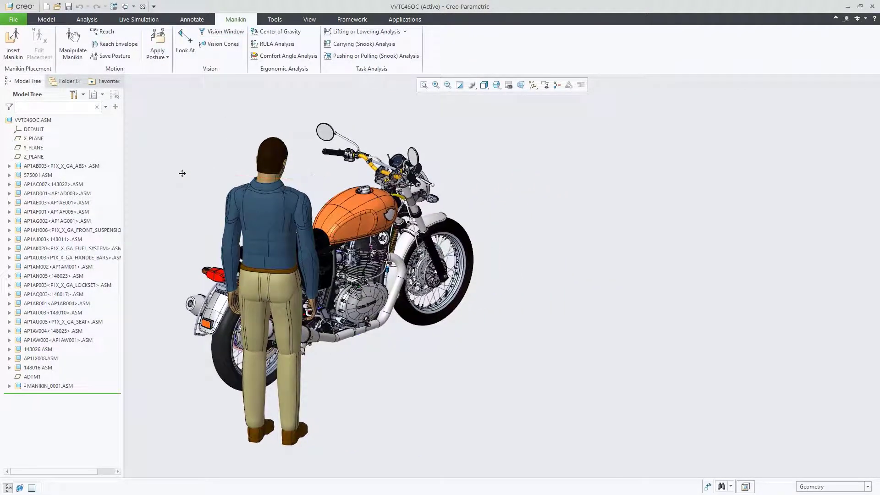
{"action": "left_click", "coordinate": [215, 32]}
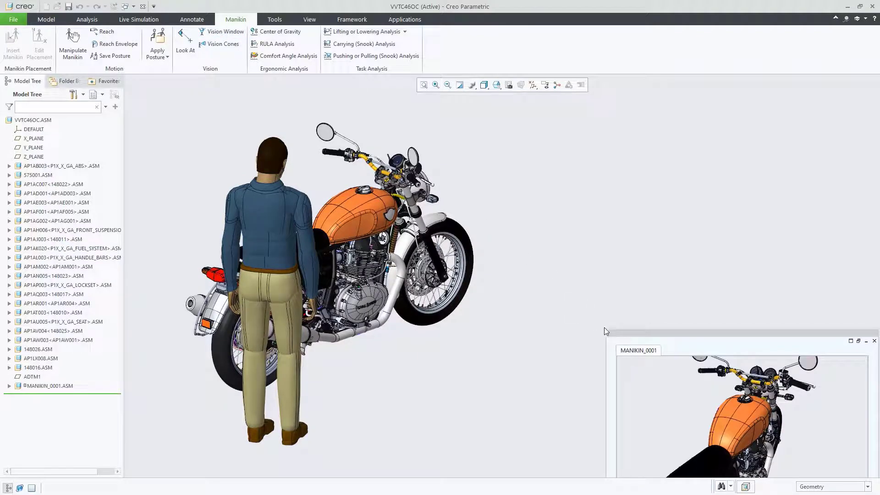
{"action": "left_click_drag", "start_coordinate": [605, 329], "coordinate": [481, 132]}
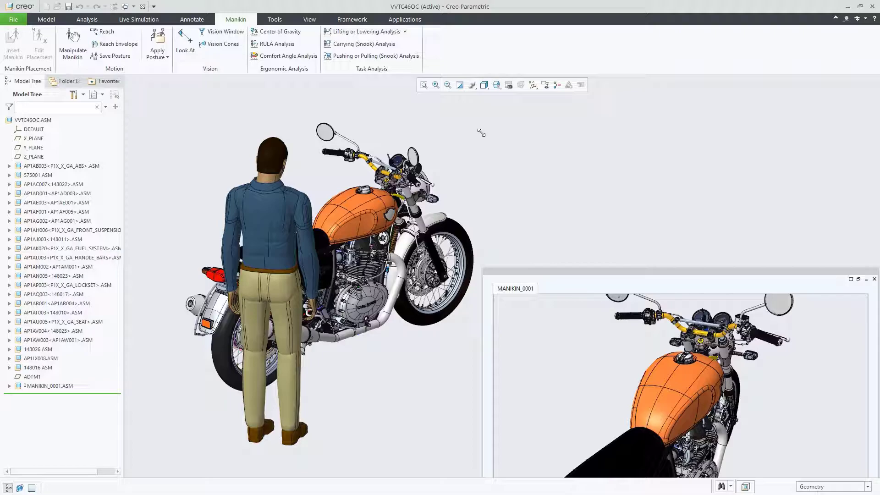
Step: Switch the manikin vision's render settings to Maximum Time and render the manikin's vision
{"action": "right_click", "coordinate": [521, 319]}
{"action": "left_click", "coordinate": [547, 349]}
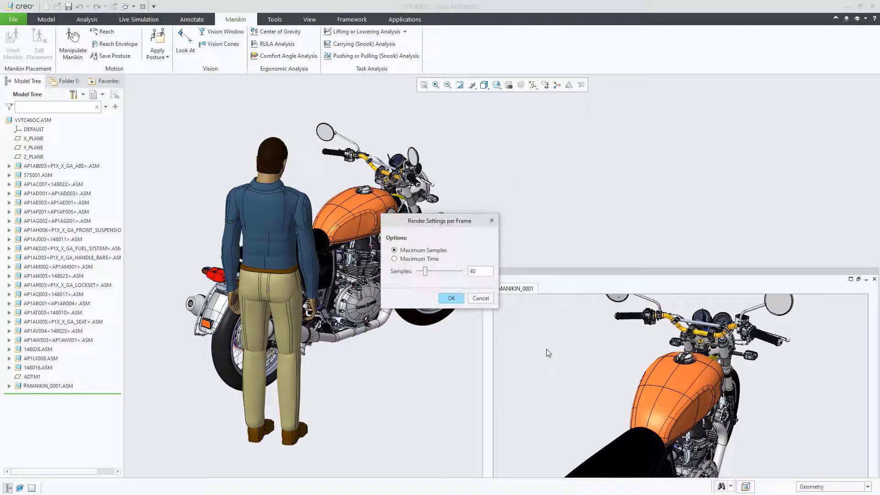
{"action": "left_click", "coordinate": [420, 259]}
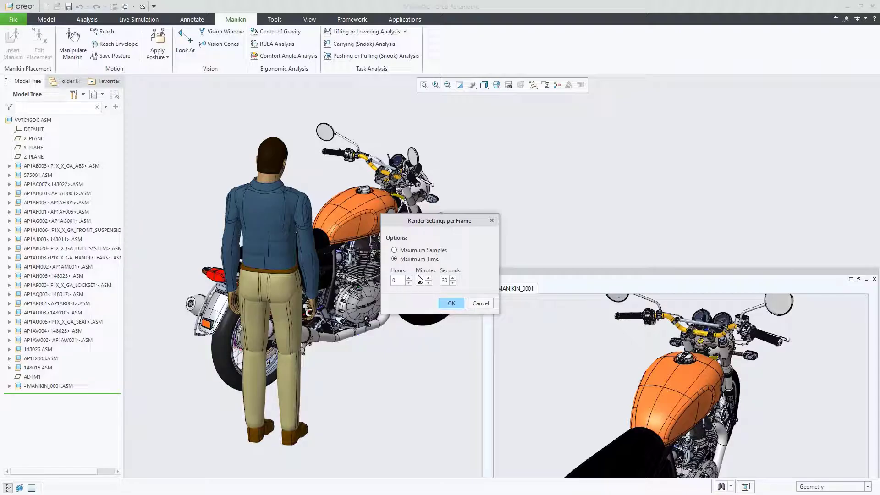
{"action": "left_click", "coordinate": [451, 304]}
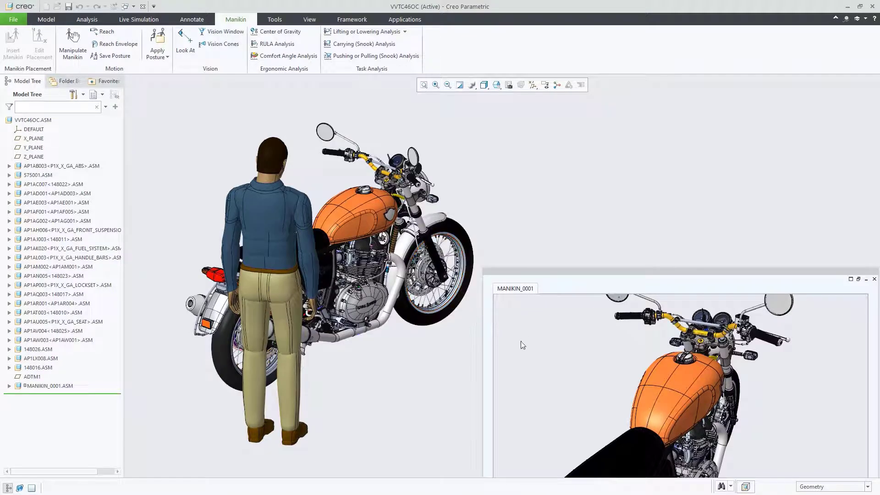
{"action": "right_click", "coordinate": [533, 348]}
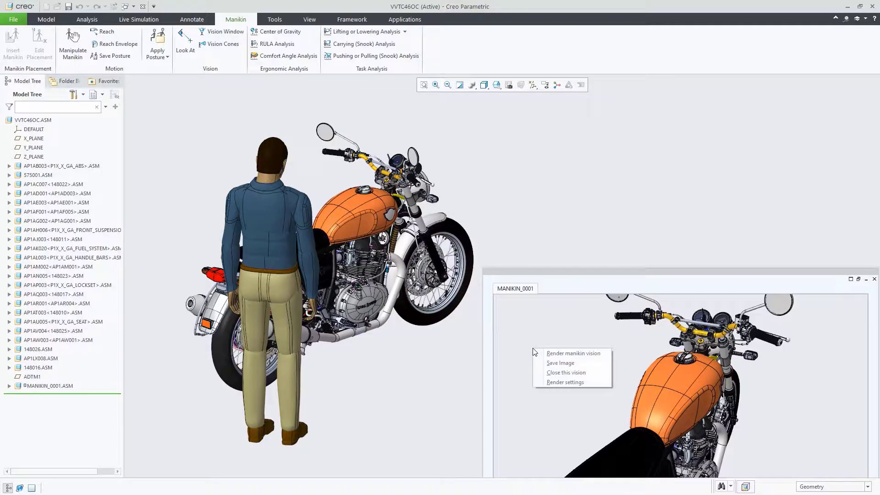
{"action": "left_click", "coordinate": [560, 355]}
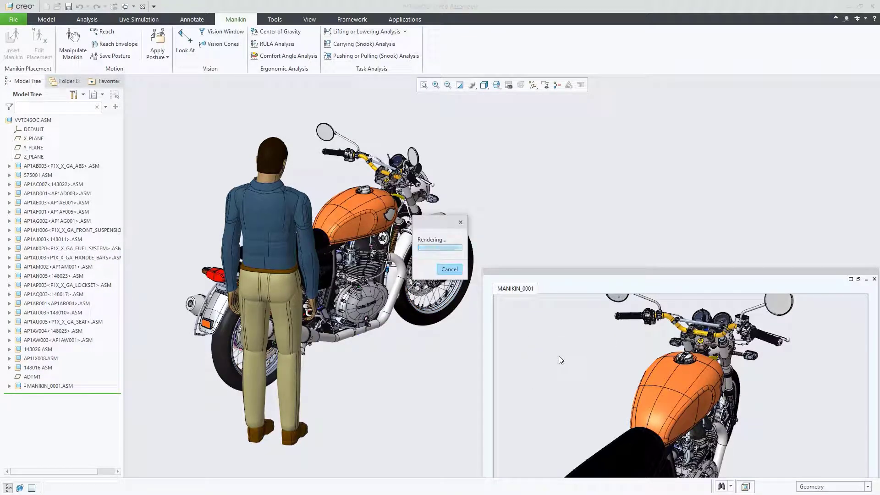